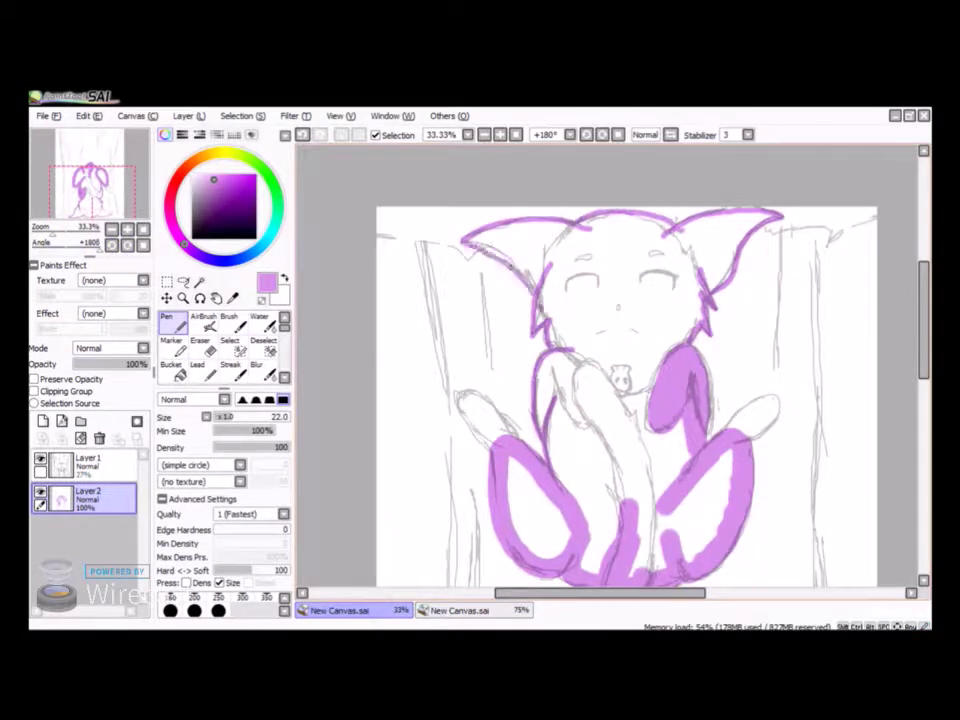
Step: Hide the sketch layer and bucket-fill the outlined head and body with light purple on Layer2
left_click(40, 458)
left_click(171, 368)
left_click(620, 420)
key("e")
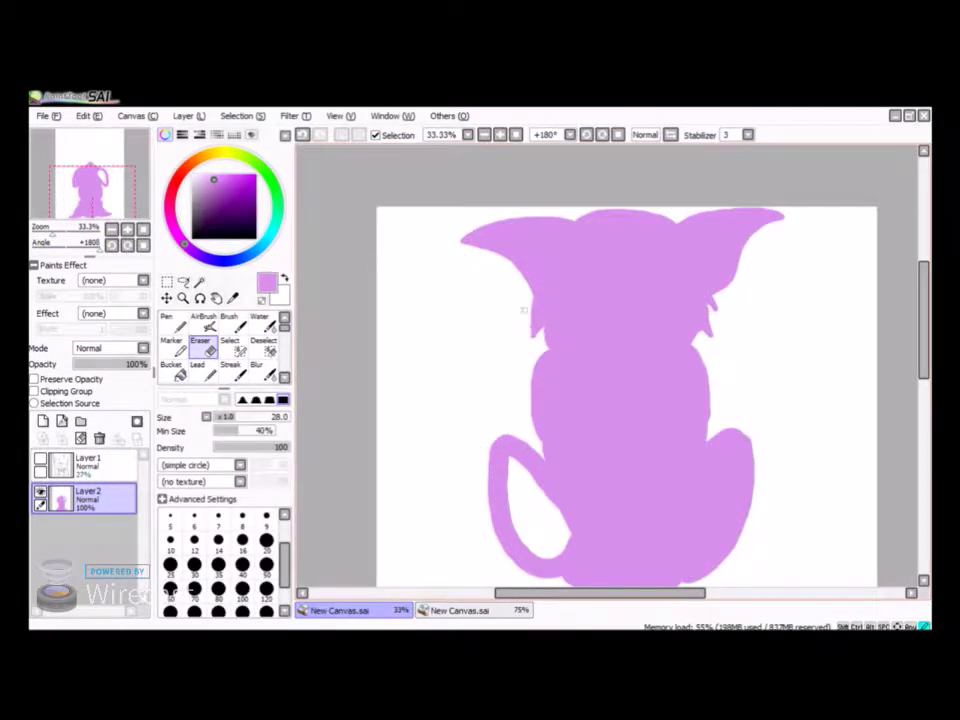
Step: Clean up the silhouette's edges with the eraser and pen, and fill the hollow leg with light purple
key("n")
key("e")
key("n")
key("e")
left_click(171, 368)
left_click(530, 510)
key("n")
scroll(885, 340, "down", 3)
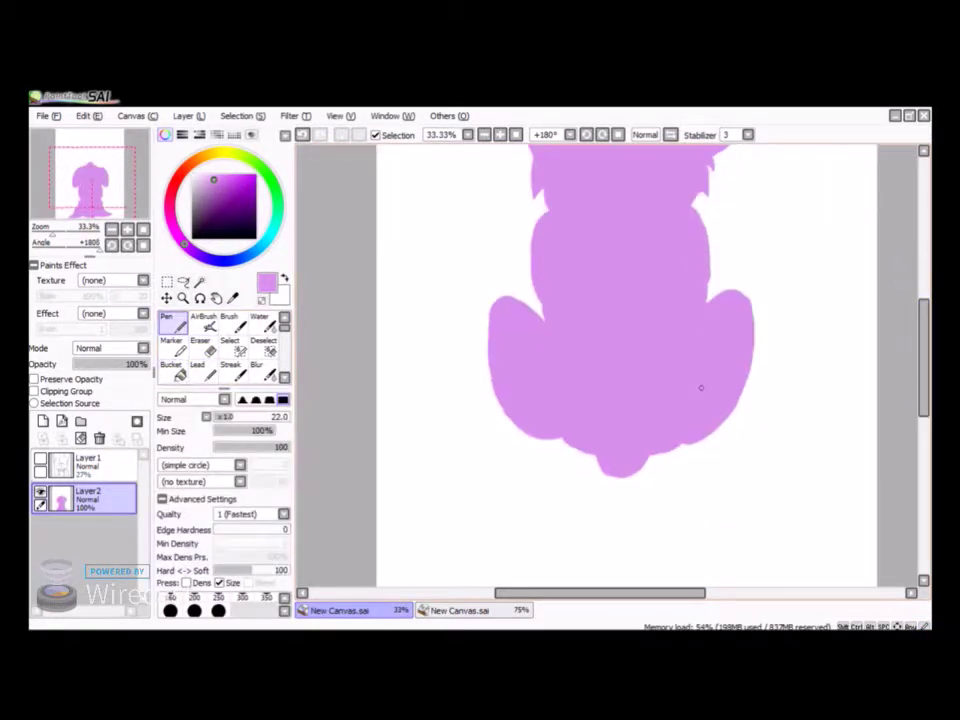
Step: Show the sketch and outline the smaller foot in light purple on Layer2, rotating the canvas for the strokes
left_click(40, 459)
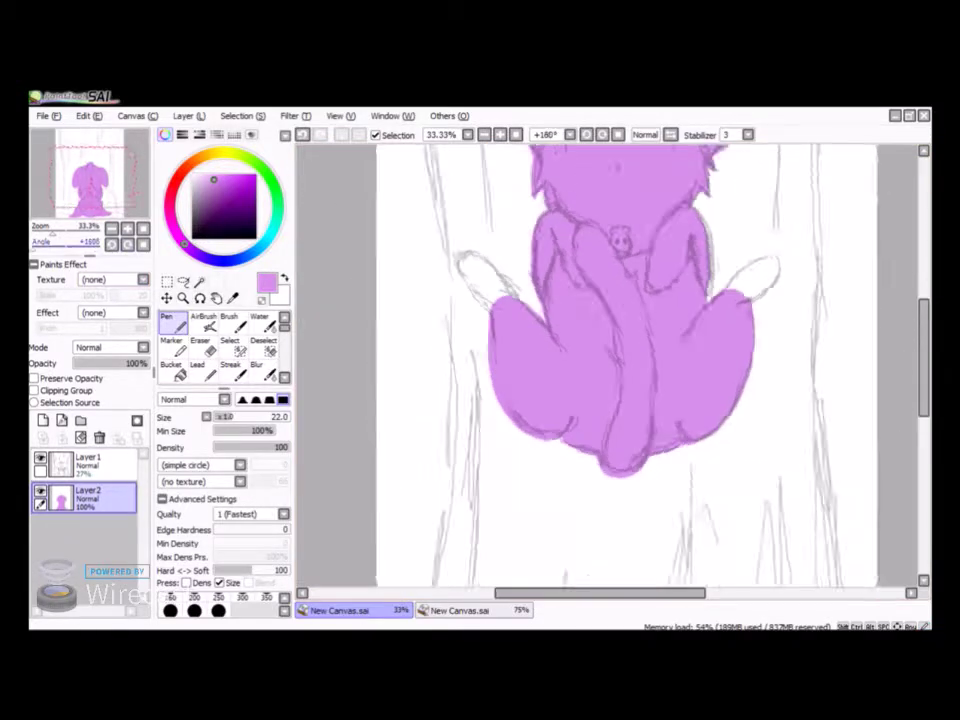
key("End")
key("End")
key("End")
key("End")
key("End")
key("End")
key("End")
key("End")
key("End")
key("End")
key("End")
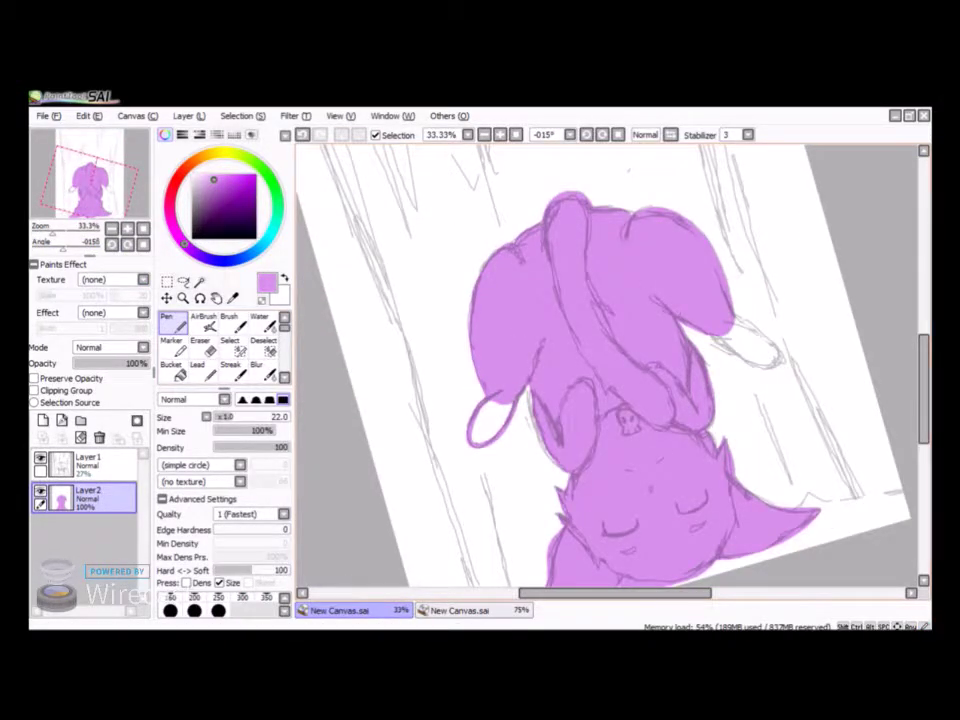
Step: Outline the other foot, bucket-fill both feet with light purple without the sketch, and restore the upright view with the sketch shown
key("End")
key("End")
key("End")
key("End")
left_click(40, 459)
left_click(171, 368)
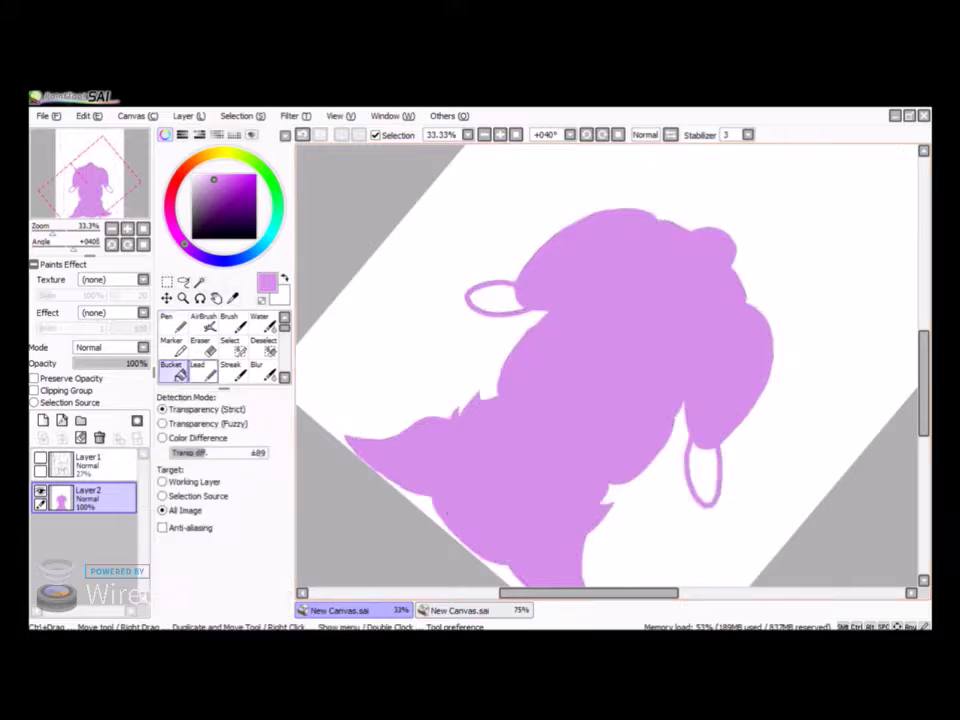
key("Home")
key("Page_Down")
left_click(40, 459)
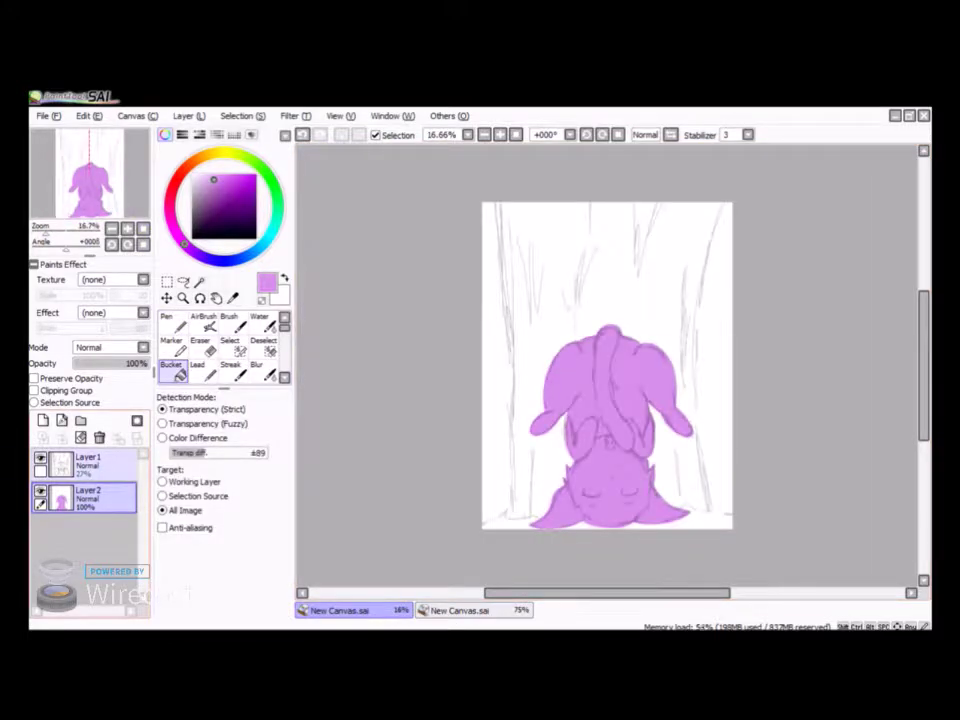
Step: Add a layer clipped to the body layer and paint the left ear in a darker purple with the Pen
left_click(43, 420)
scroll(640, 570, "up", 3)
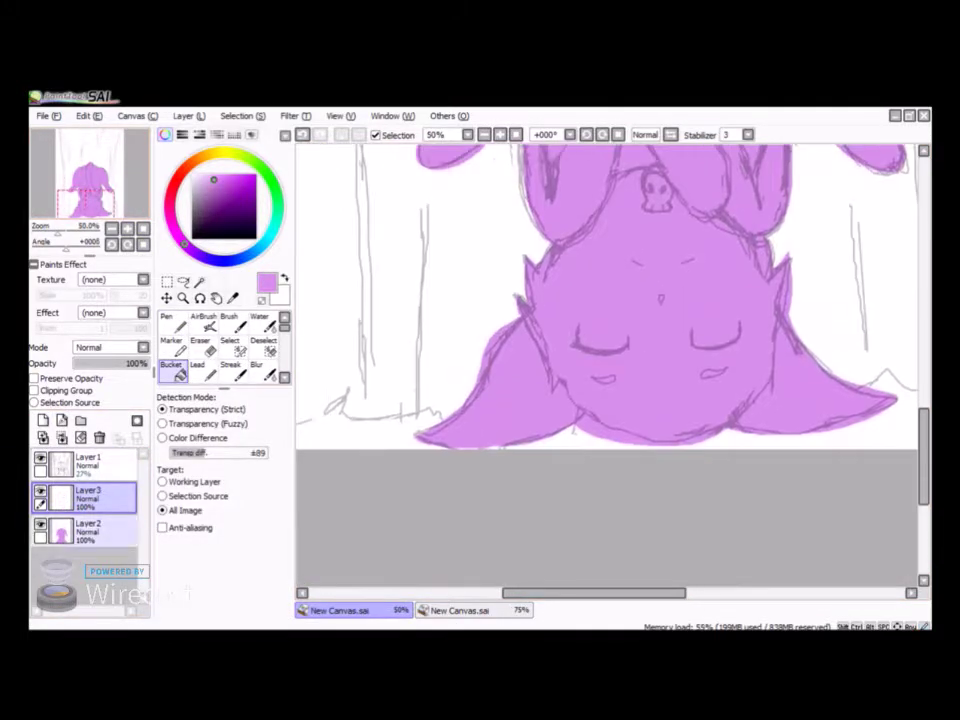
left_click(171, 320)
left_click(35, 390)
mouse_move(606, 367)
left_mouse_down()
mouse_move(500, 400)
mouse_move(521, 369)
mouse_move(520, 420)
left_mouse_up()
key("bracketleft")
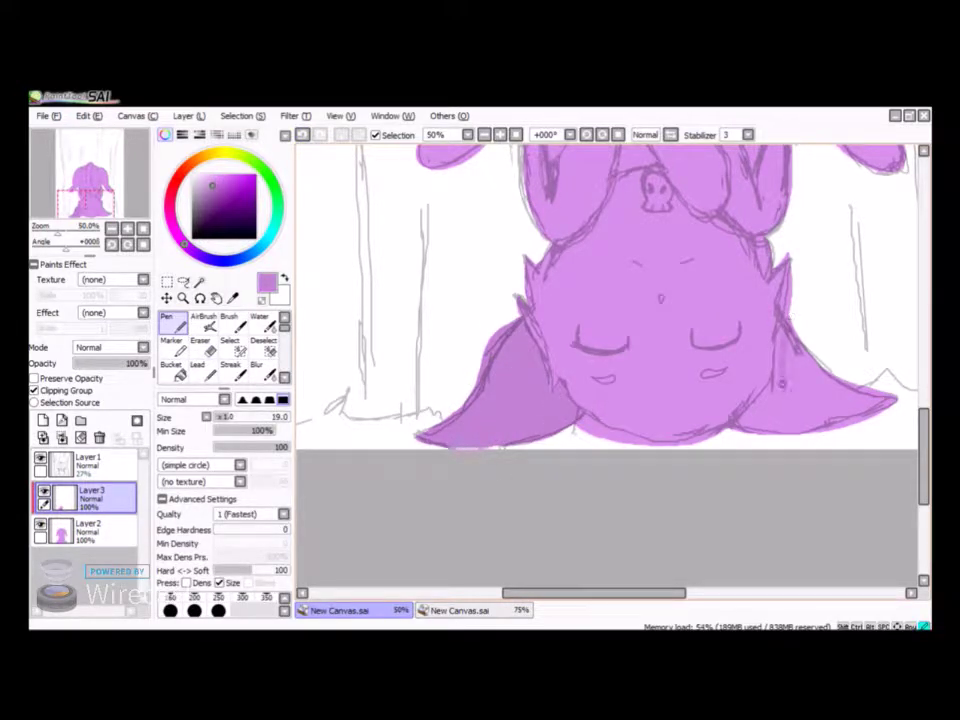
Step: Paint the right ear in the same darker purple with a size 100 pen
key("bracketright")
key("bracketright")
key("bracketright")
key("bracketright")
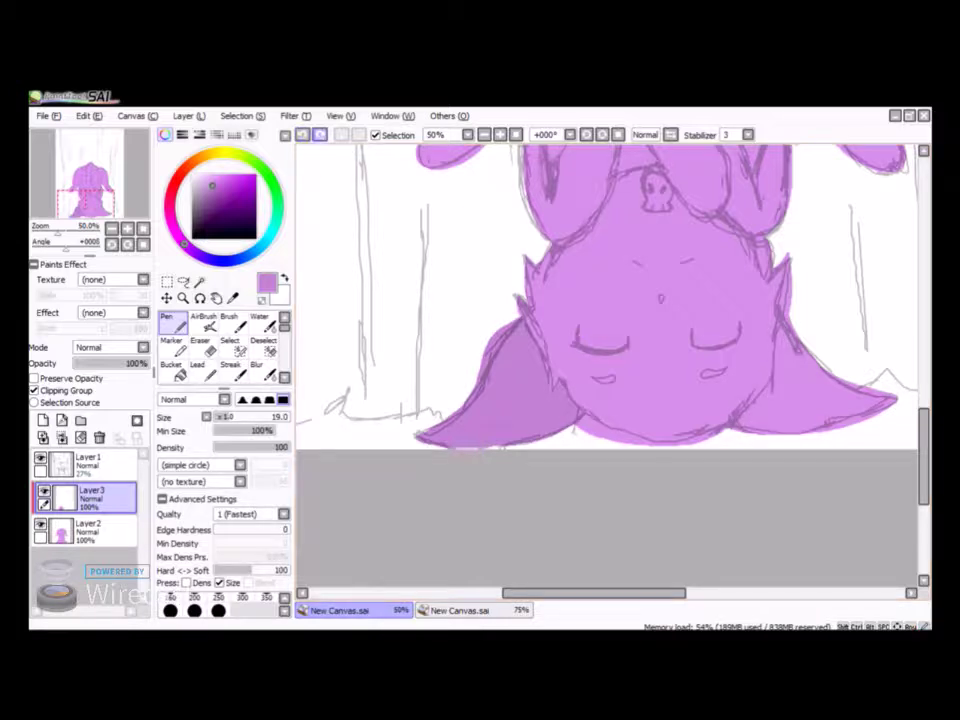
left_click_drag(790, 415, 772, 320)
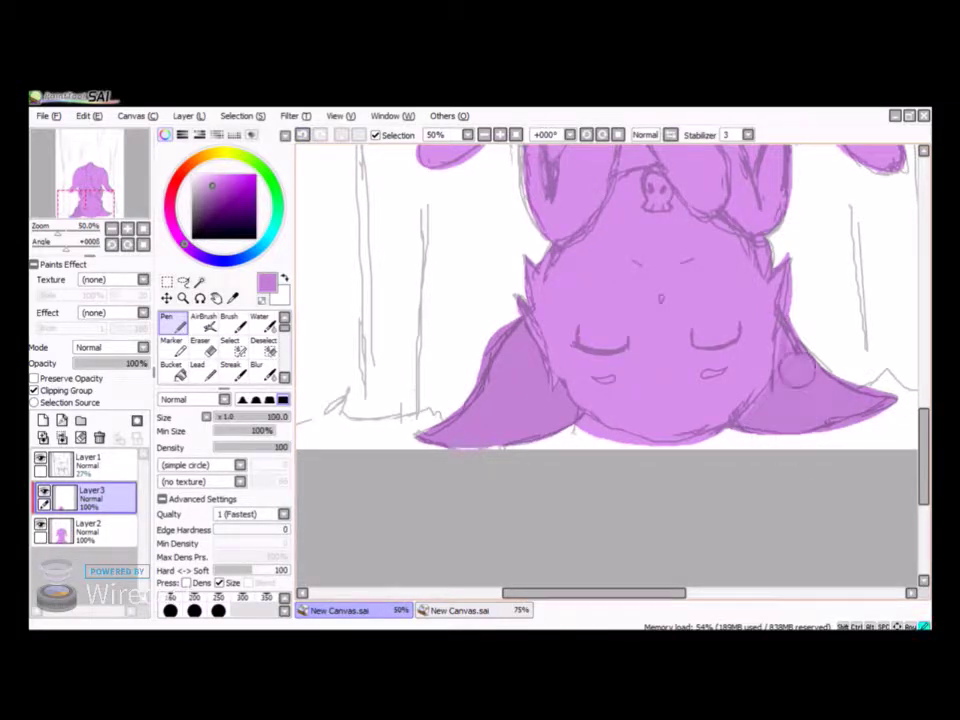
Step: Hide the sketch and tidy the edges of the ears and body with the size 28 eraser
scroll(610, 300, "down", 2)
left_click(88, 530)
key("e")
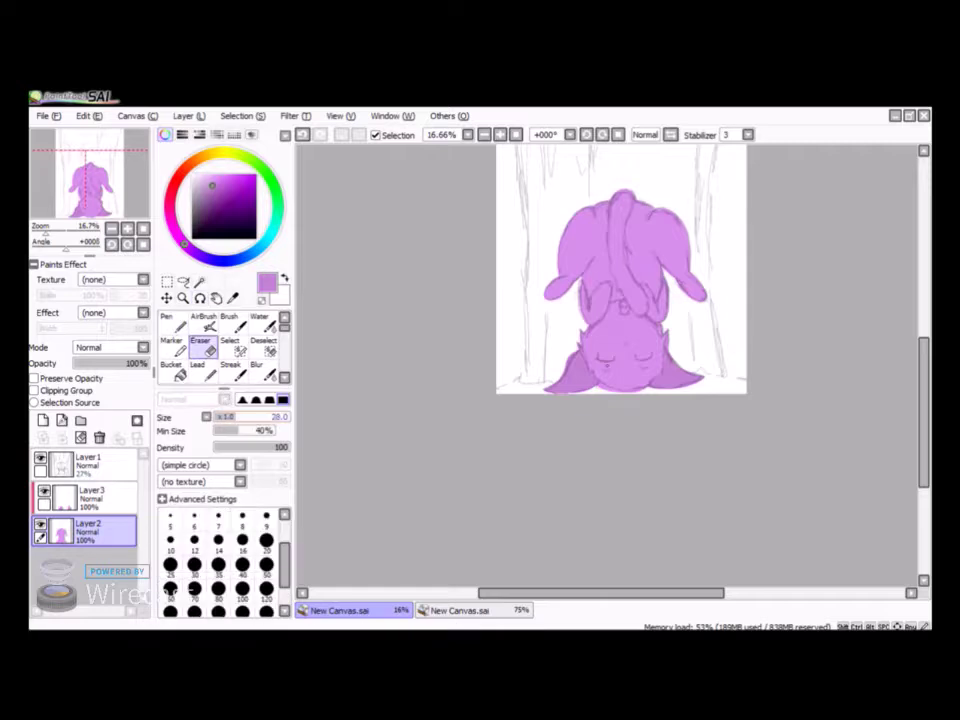
left_click(40, 459)
left_click(88, 490)
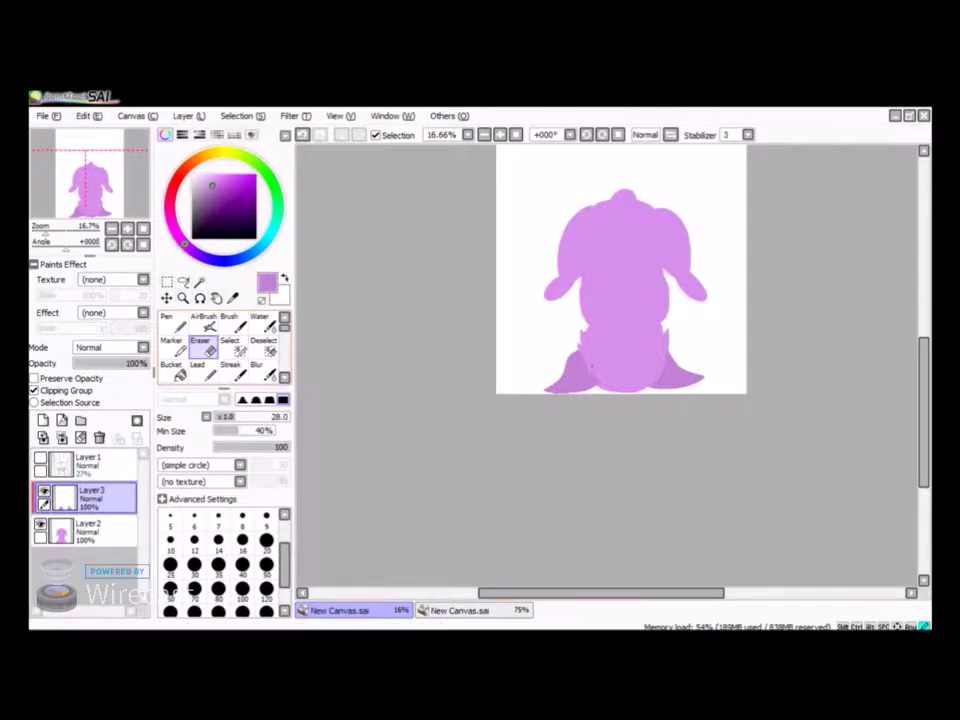
Step: Add a clipped layer below the ear layer and draw darker purple contour lines for the limbs with a size 9 pen
scroll(585, 175, "up", 1)
left_click(43, 420)
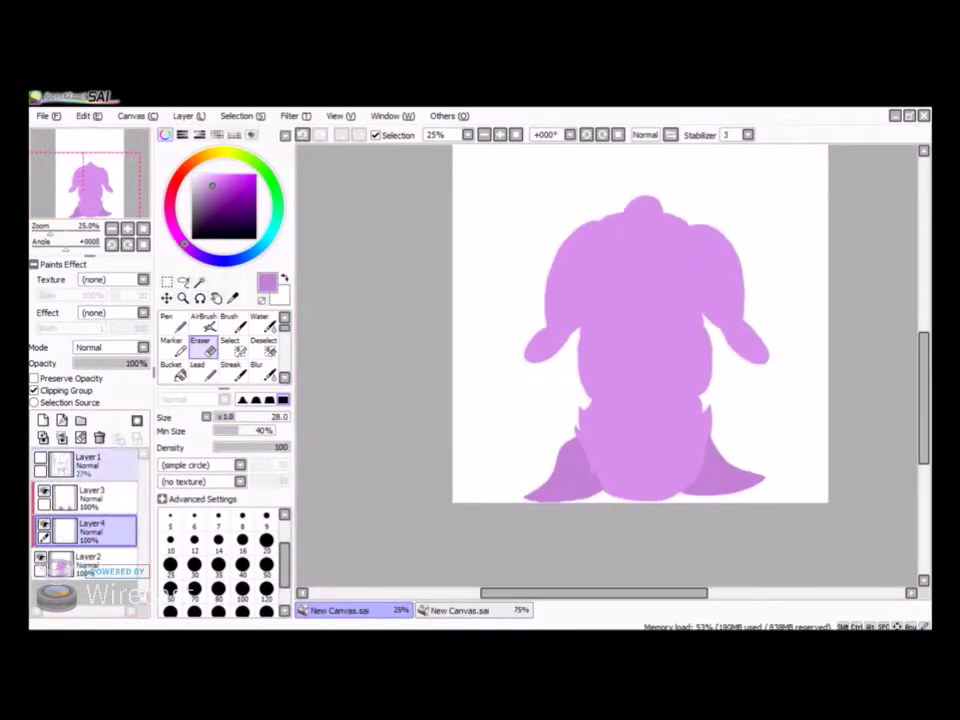
left_click(40, 459)
key("n")
scroll(610, 370, "up", 2)
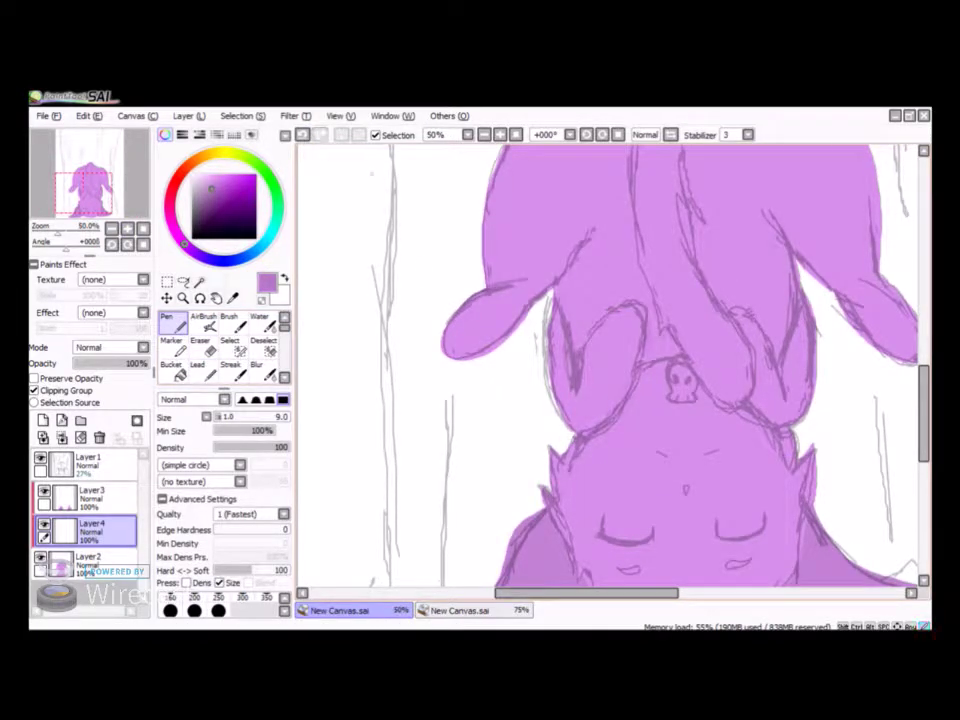
left_click(40, 459)
left_click(40, 459)
left_click(40, 459)
mouse_move(553, 302)
left_mouse_down()
mouse_move(578, 366)
mouse_move(610, 410)
mouse_move(500, 415)
left_mouse_up()
left_click(200, 344)
key("n")
left_click(40, 459)
scroll(610, 365, "up", 3)
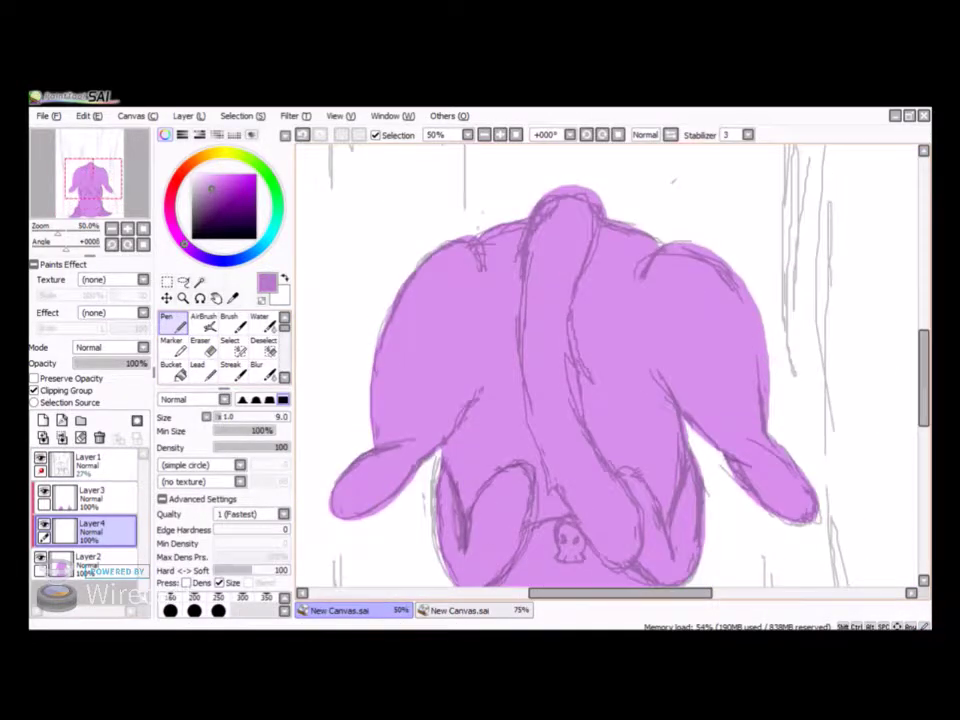
Step: Add another clipped layer above the contour lines and paint the whole tail in darker purple
left_click(43, 420)
mouse_move(565, 200)
left_mouse_down()
mouse_move(560, 280)
mouse_move(620, 545)
mouse_move(612, 530)
left_mouse_up()
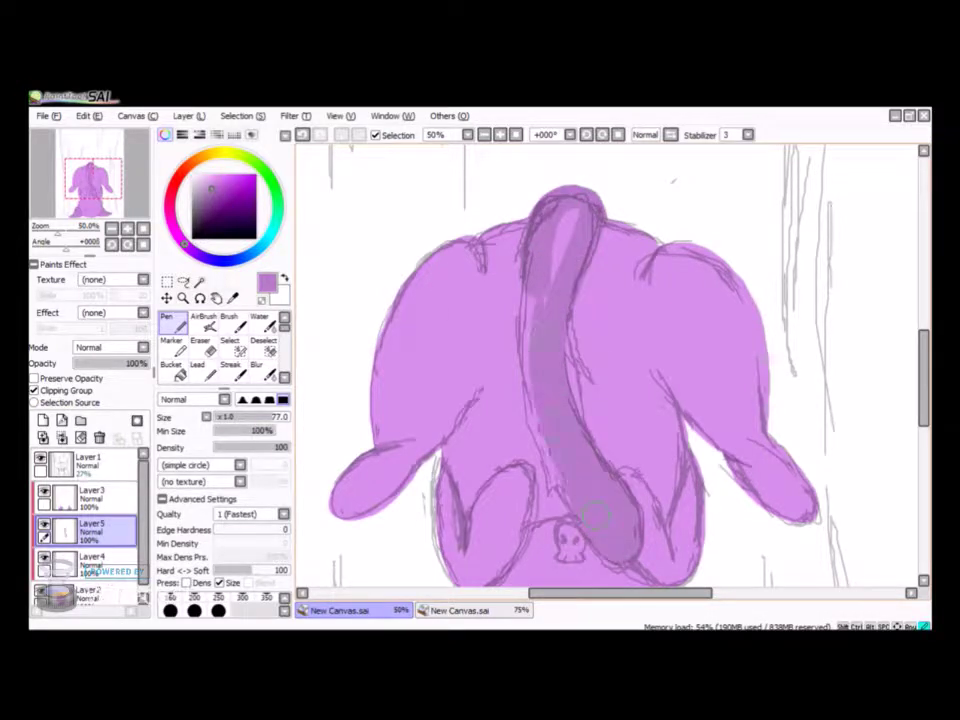
left_click_drag(392, 290, 397, 326)
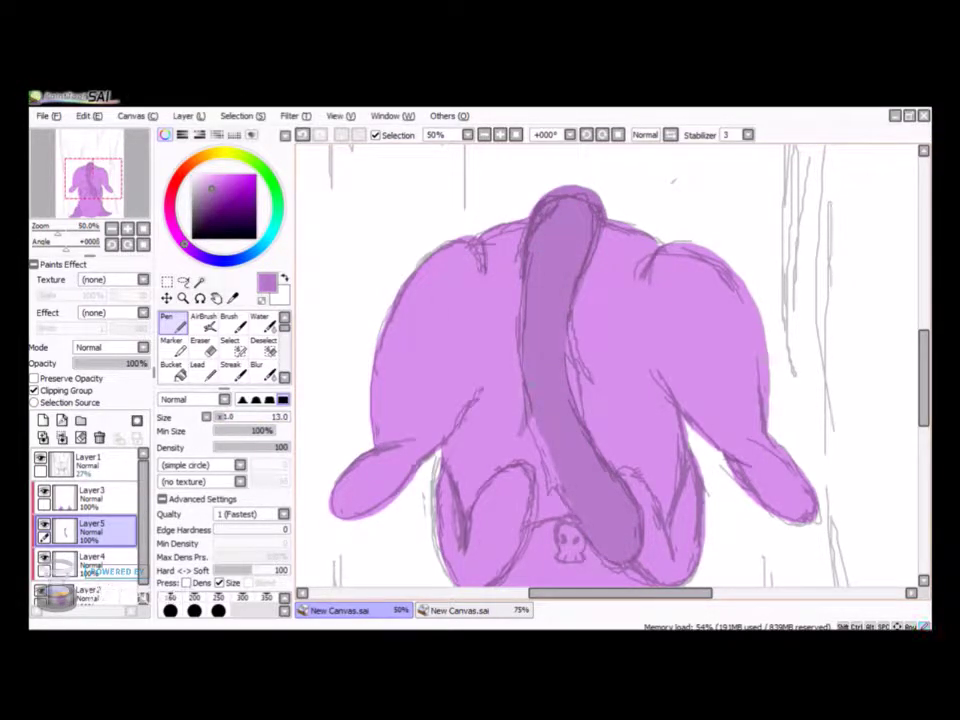
scroll(610, 365, "down", 3)
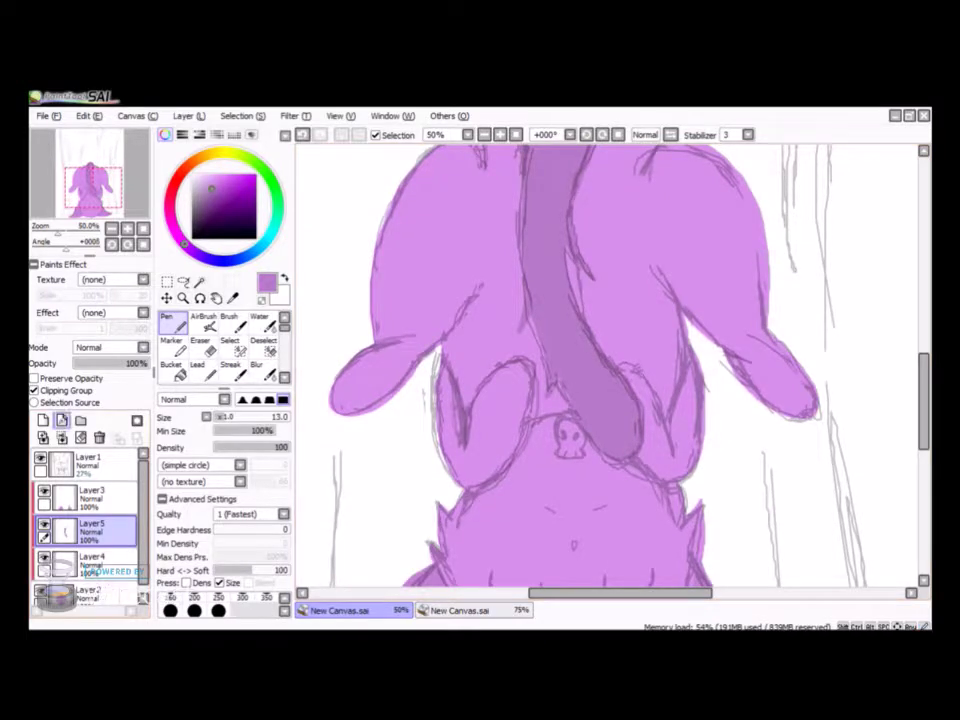
Step: Hide the sketch and clean up the tail's edges with the size 28 eraser
left_click(40, 458)
key("e")
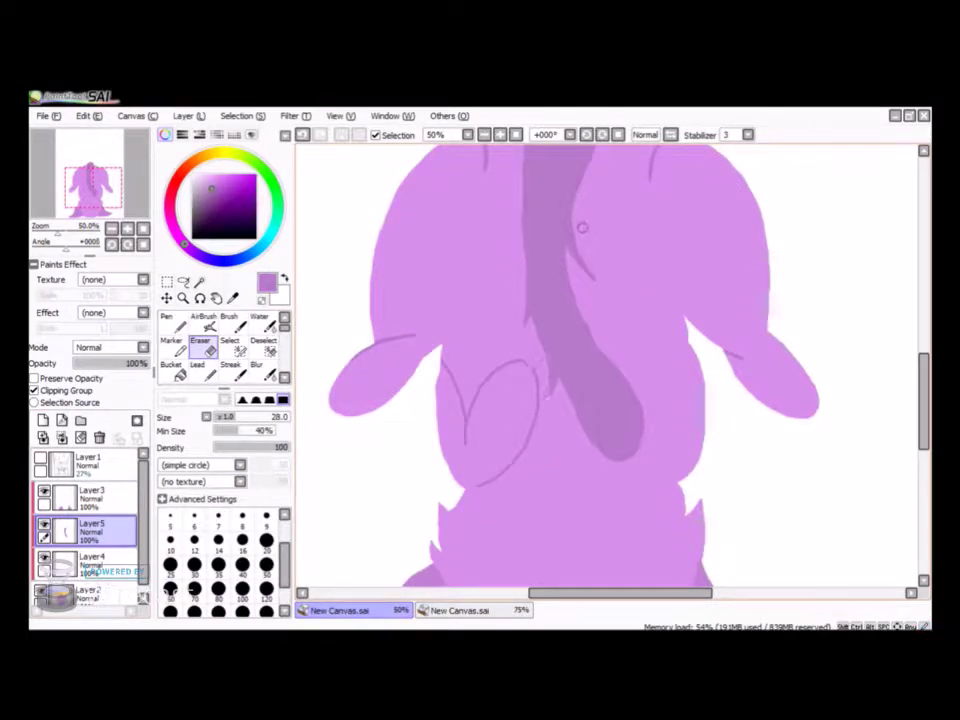
key("minus")
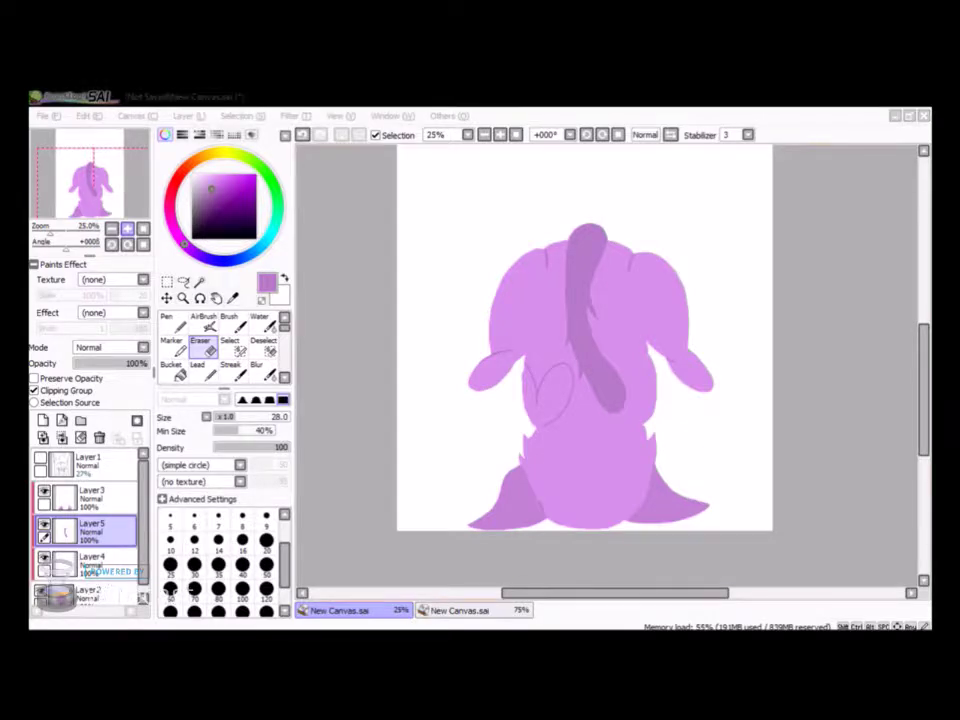
key("plus")
Step: Draw the remaining arm and leg fold lines in darker purple and soften them with the Blur tool at size 28
left_click(257, 365)
left_click(90, 560)
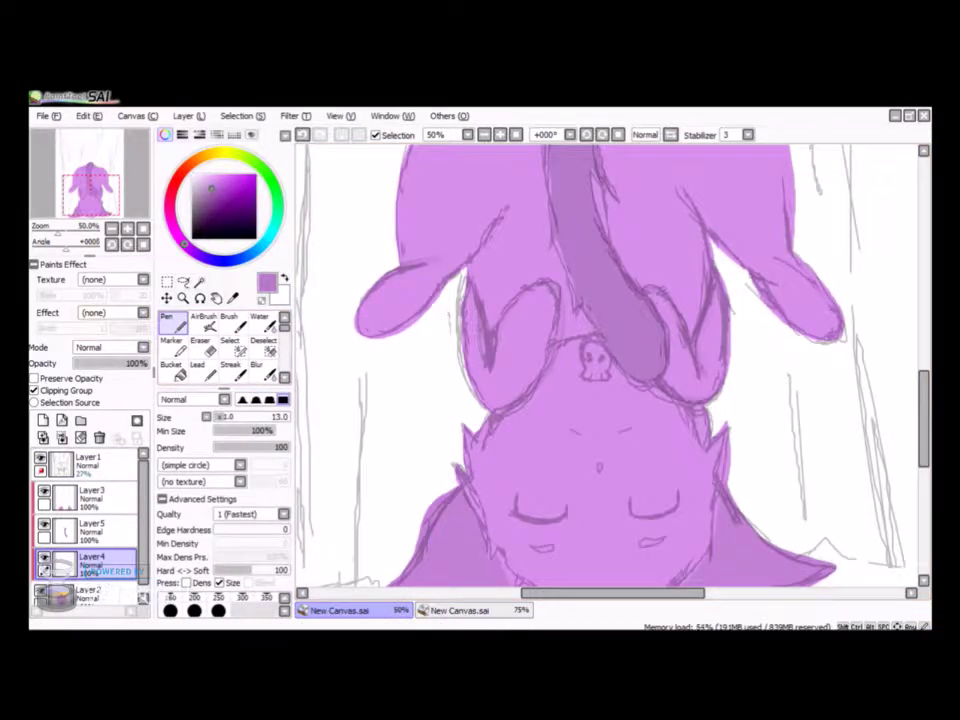
left_click(90, 592)
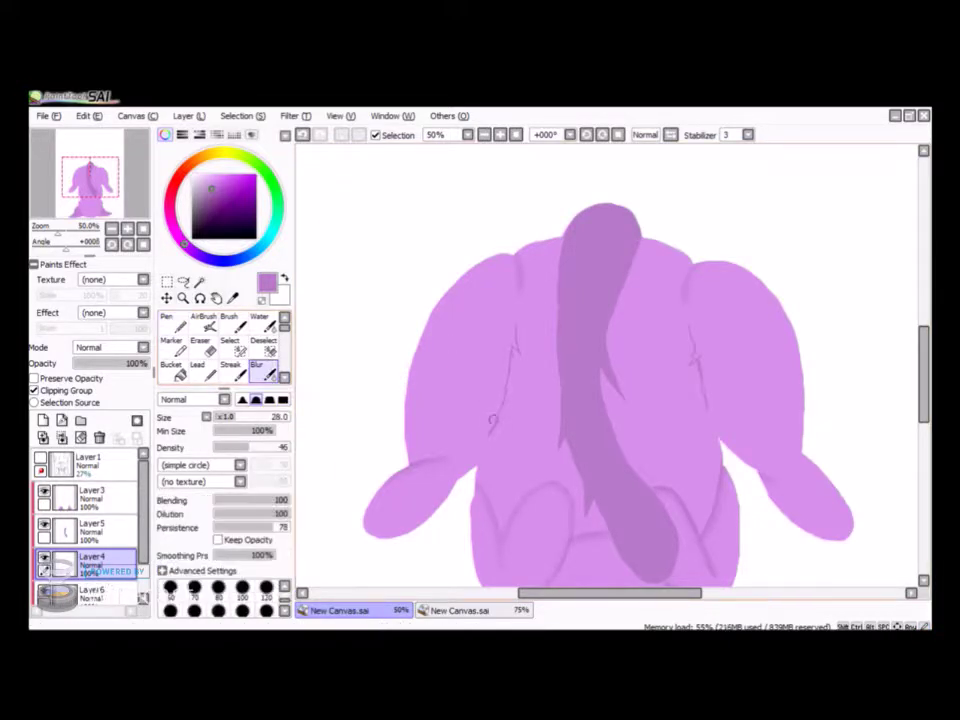
scroll(520, 370, "down", 3)
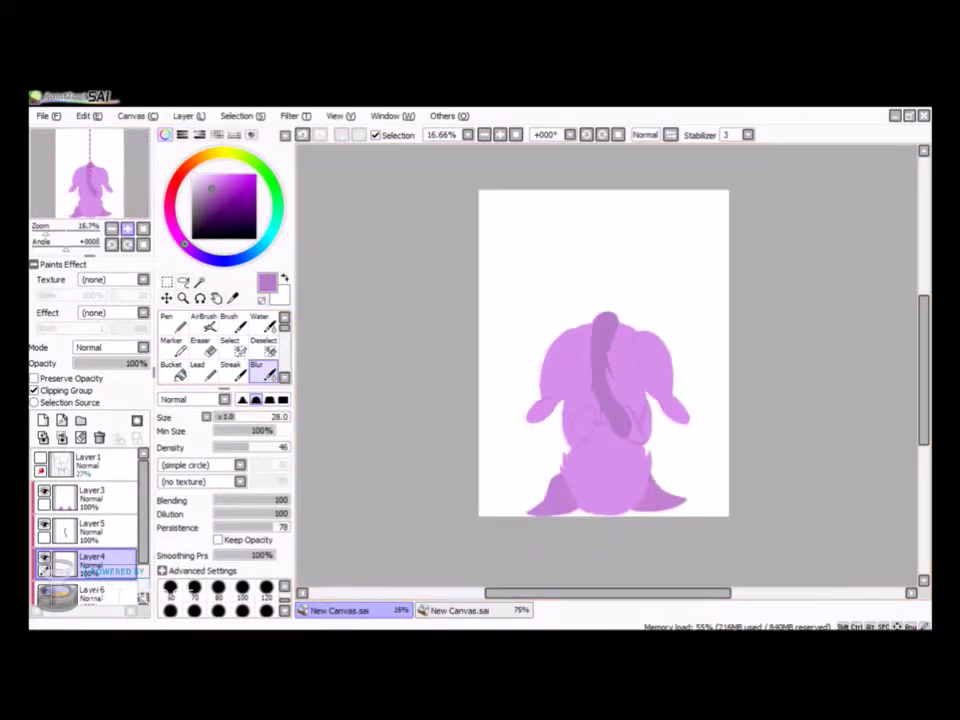
scroll(604, 353, "up", 2)
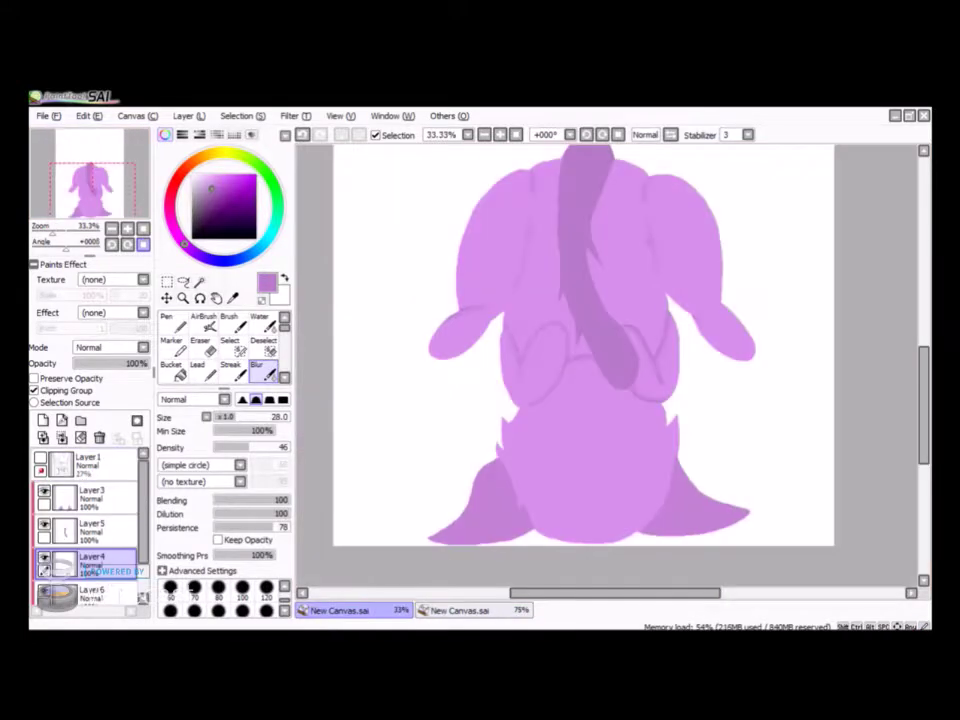
scroll(590, 345, "down", 1)
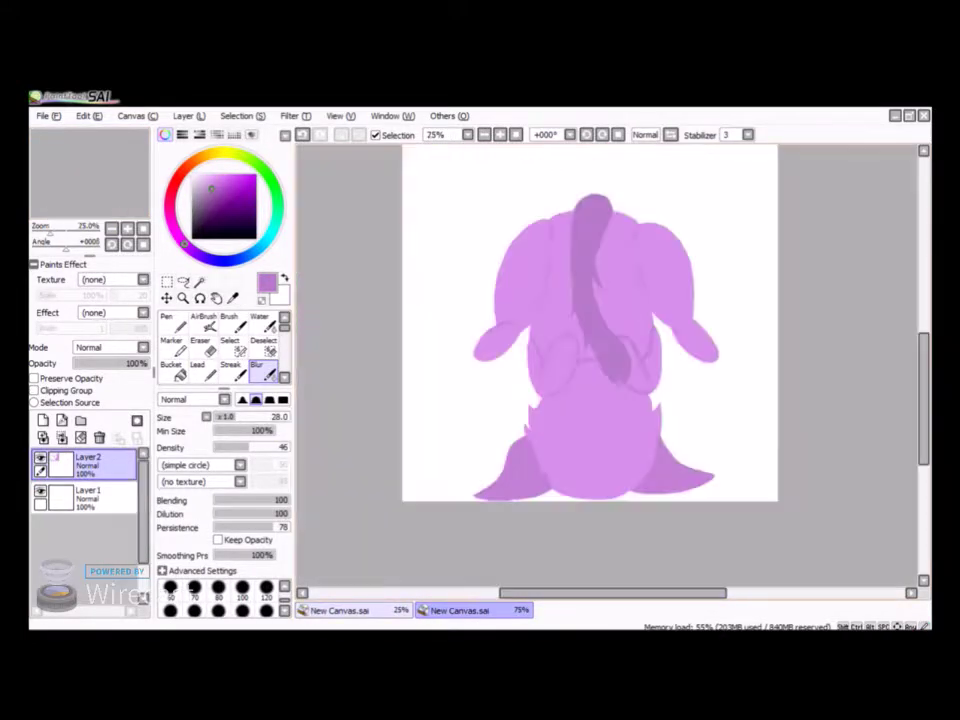
Step: Preserve opacity on the tail layer, paint light purple highlights along the tail and blend them with Blur at size 100
left_click(90, 528)
key("n")
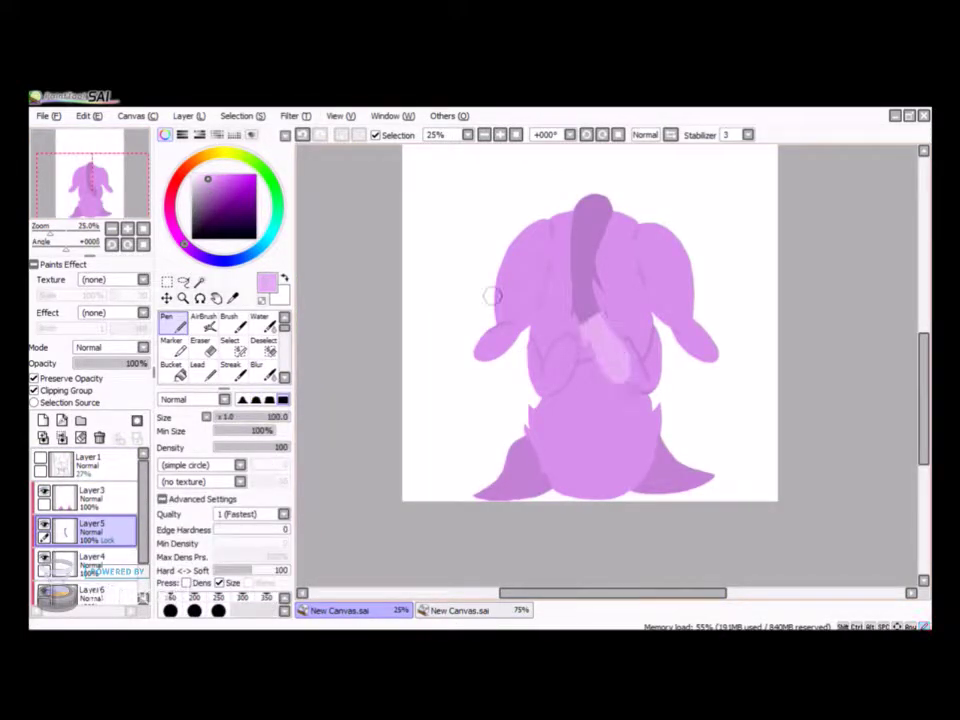
key("b")
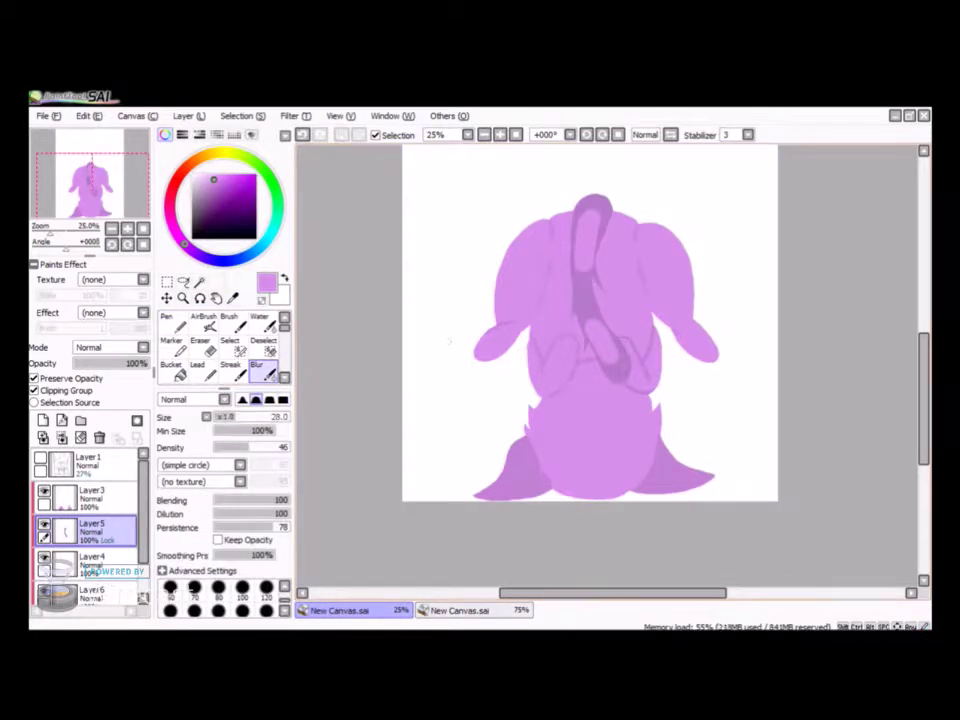
key("n")
left_click_drag(585, 320, 602, 267)
key("b")
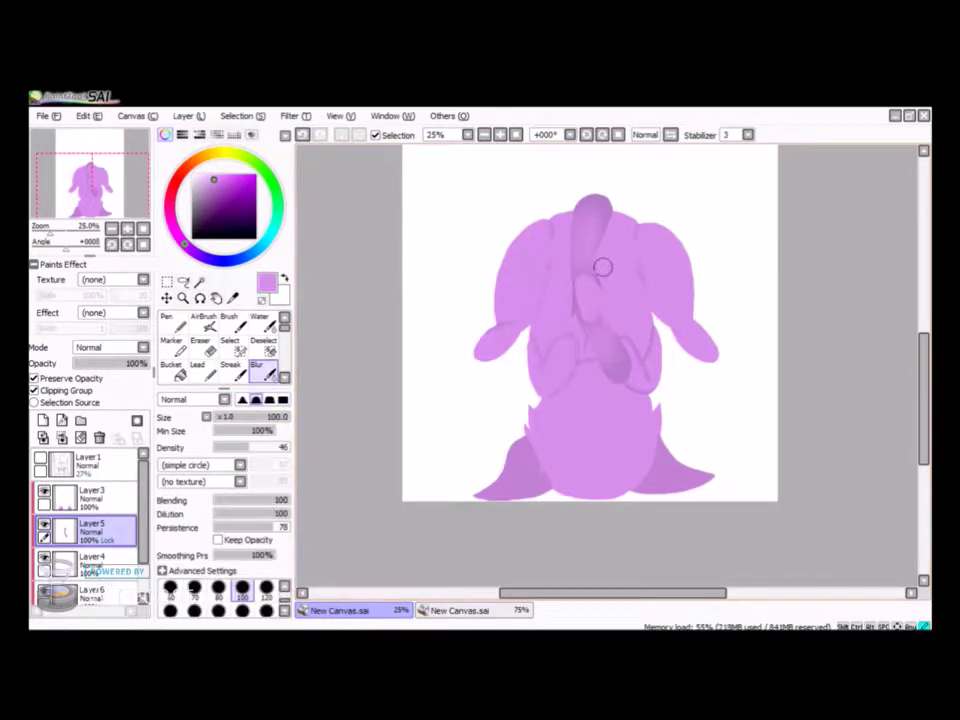
Step: Add a layer above the tail, place the tail layers above the ears, and shade the tail in dark purple with blurred edges
key("n")
key("ctrl+shift+n")
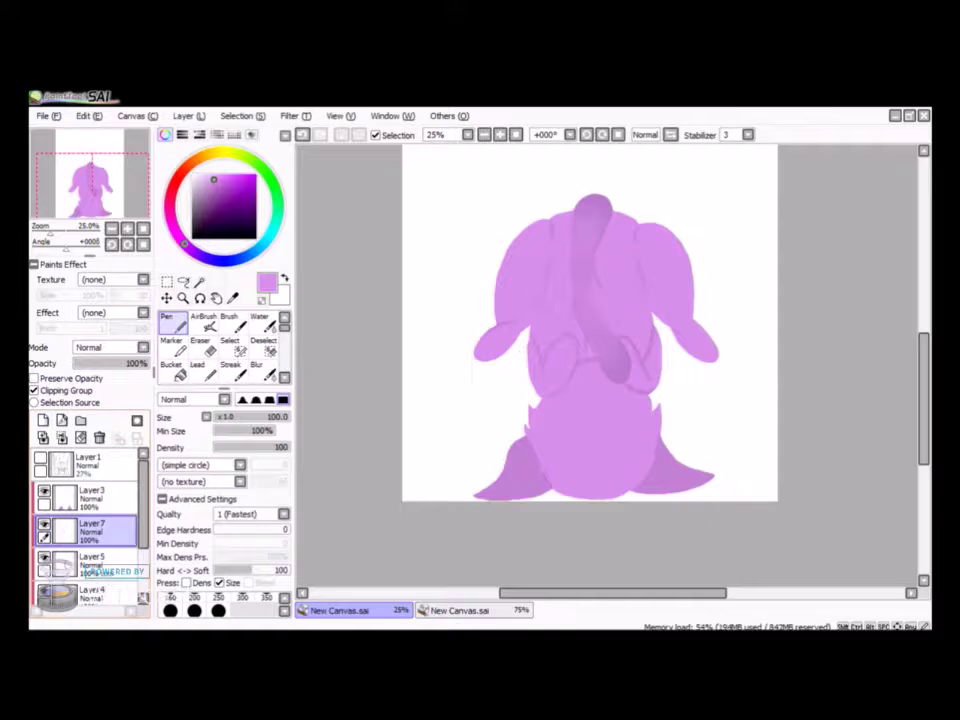
left_click_drag(90, 492, 90, 562)
mouse_move(578, 255)
left_mouse_down()
mouse_move(593, 190)
mouse_move(579, 332)
mouse_move(605, 370)
mouse_move(585, 240)
left_mouse_up()
key("b")
scroll(584, 345, "up", 1)
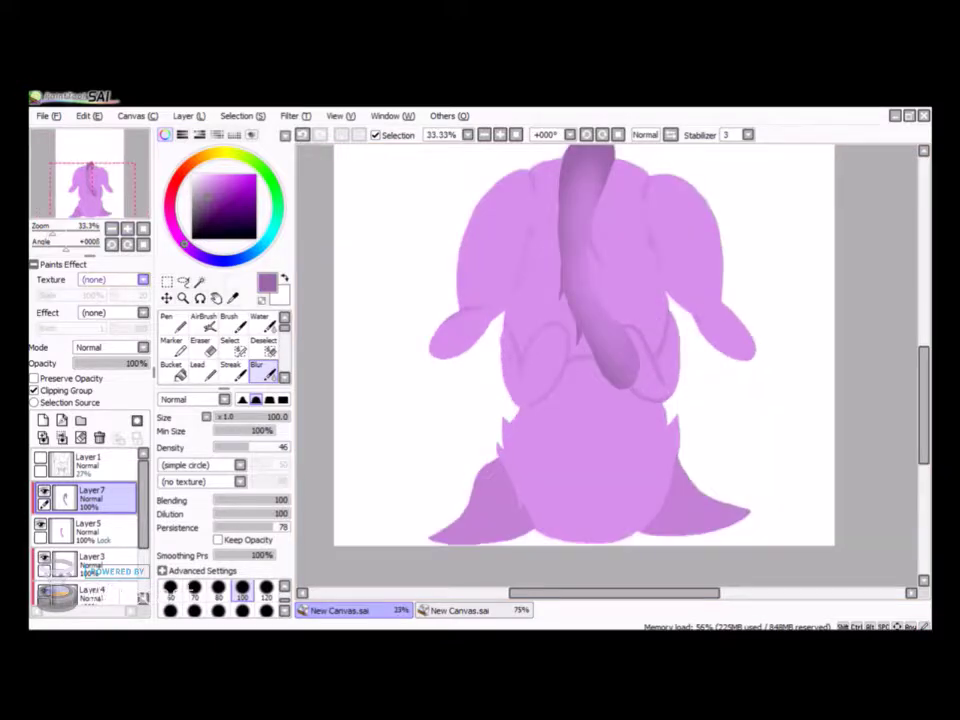
Step: Pick the ear's purple and draw thin lines around the cheek fluff on Layer4 with a size 4 pen
scroll(88, 520, "down", 2)
left_click(90, 520)
left_click(232, 297)
scroll(612, 358, "up", 2)
scroll(612, 358, "down", 3)
key("e")
left_click(90, 520)
key("n")
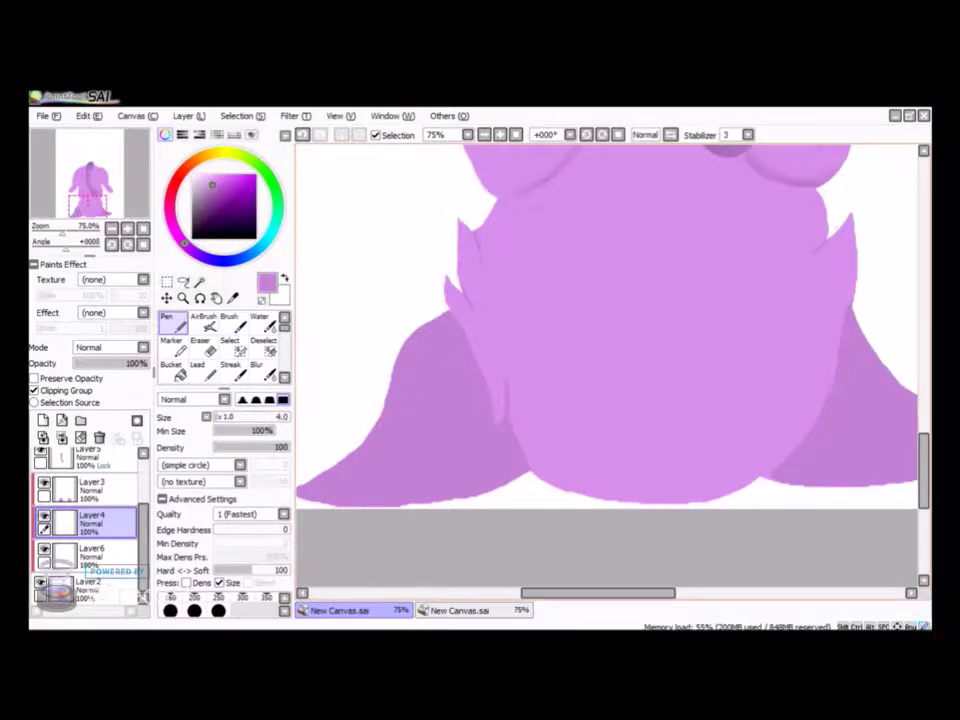
Step: Soften the cheek fluff lines with the Blur tool at size 32
scroll(600, 360, "up", 2)
left_click(262, 370)
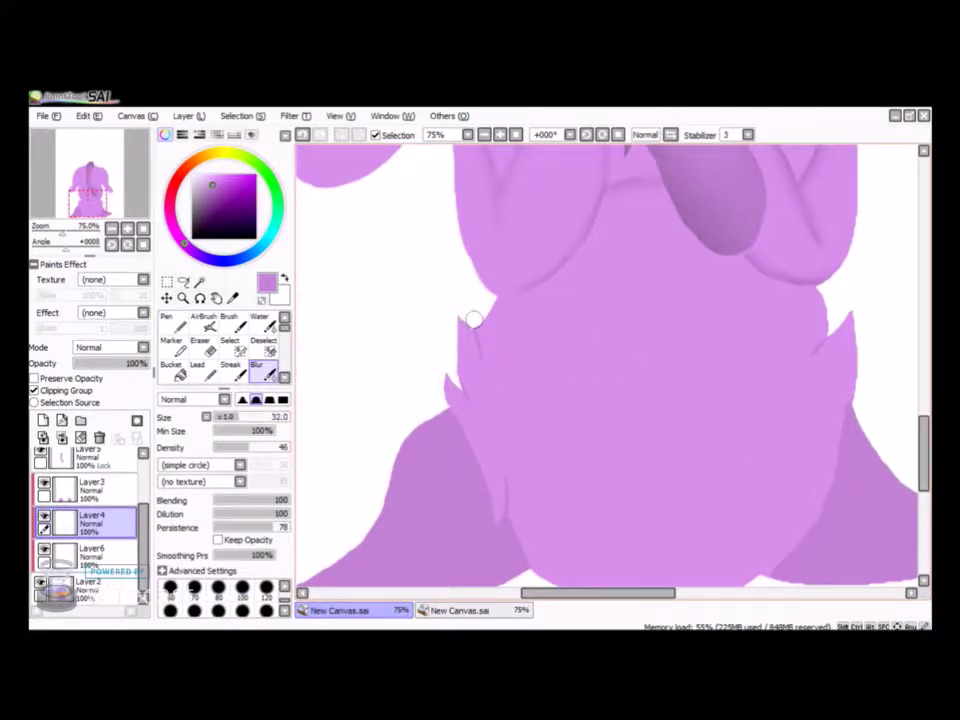
scroll(525, 453, "down", 3)
scroll(540, 465, "up", 1)
Step: Extend the head's lower edge in light purple on Layer2 and trim the excess with the size 28 eraser
key("alt")
key("n")
key("e")
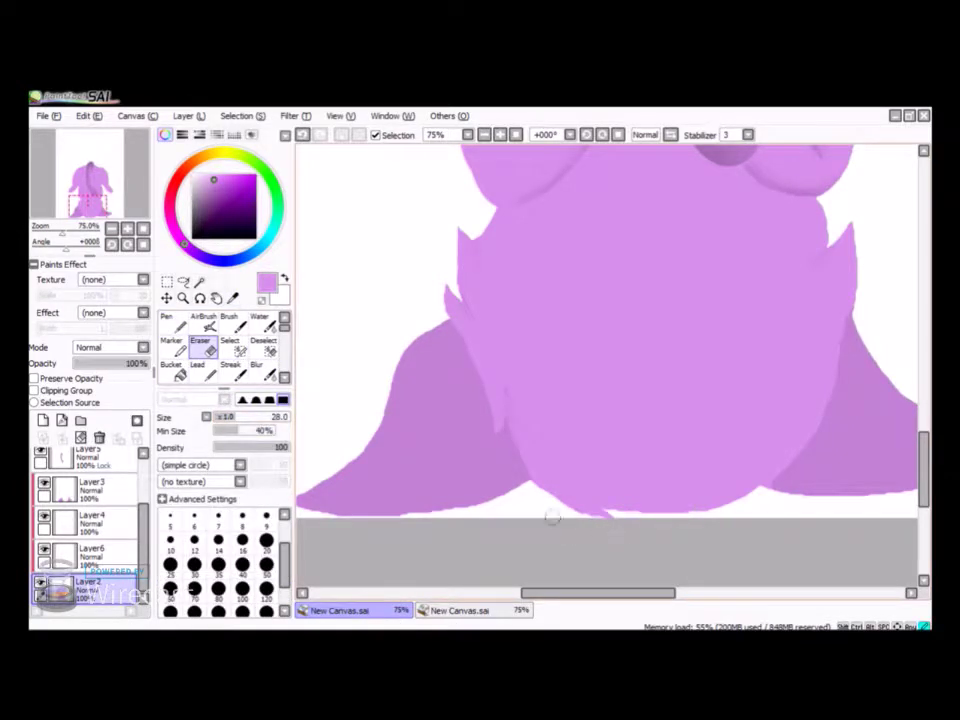
scroll(584, 523, "down", 3)
scroll(584, 523, "up", 2)
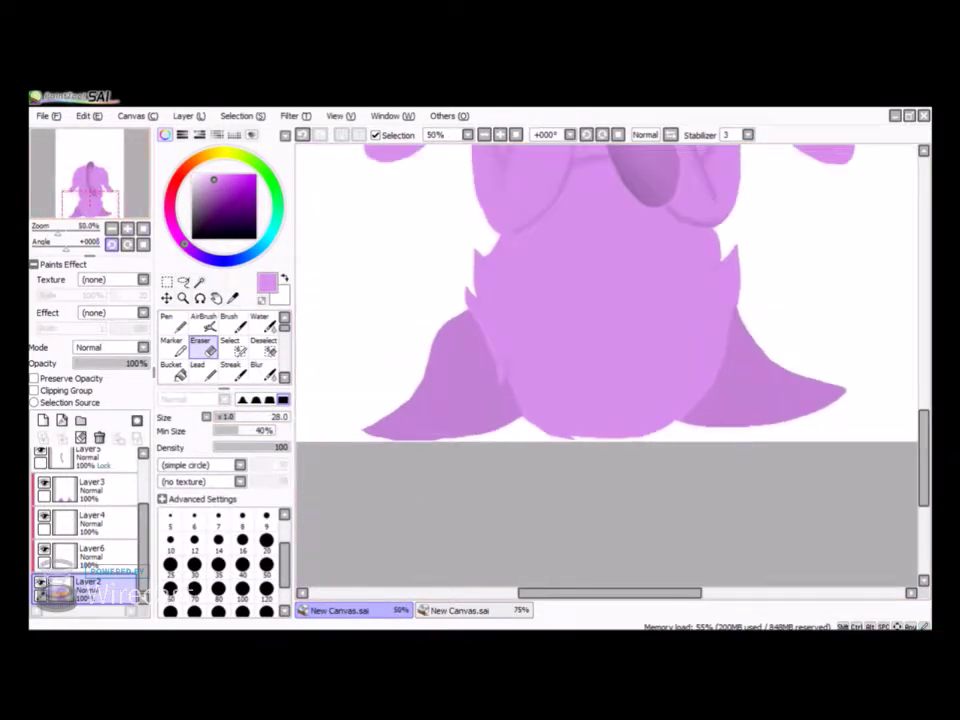
Step: Preserve the opacity of Layer3 and paint dark greyish purple shading along the lower edges of both ears with the Pen
left_click(90, 488)
key("n")
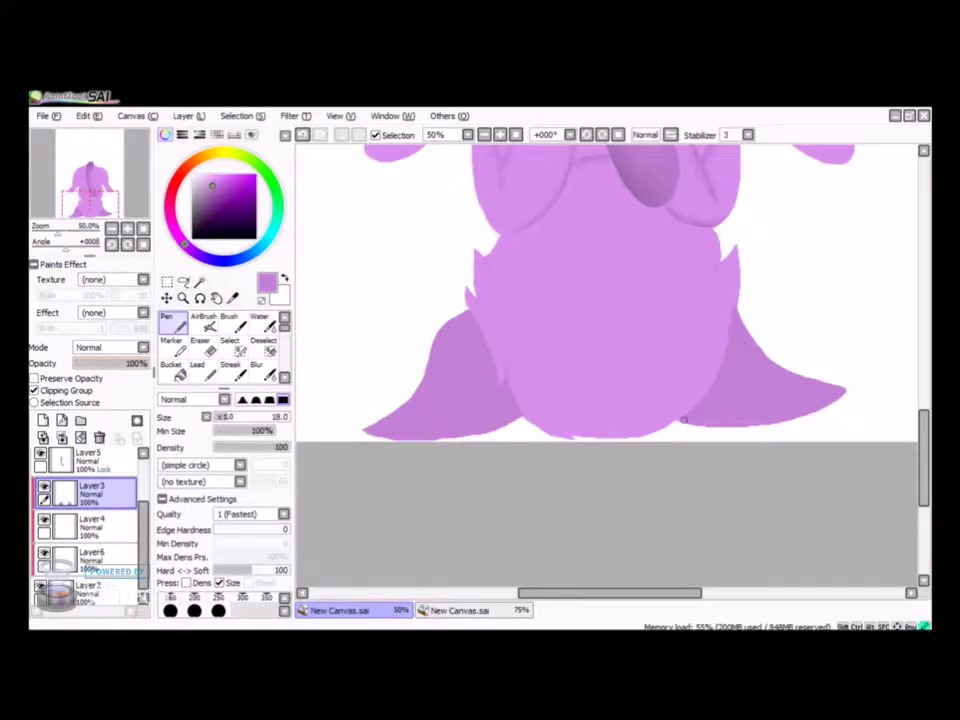
left_click(34, 378)
left_click(201, 211)
left_click(285, 416)
left_click_drag(366, 432, 515, 404)
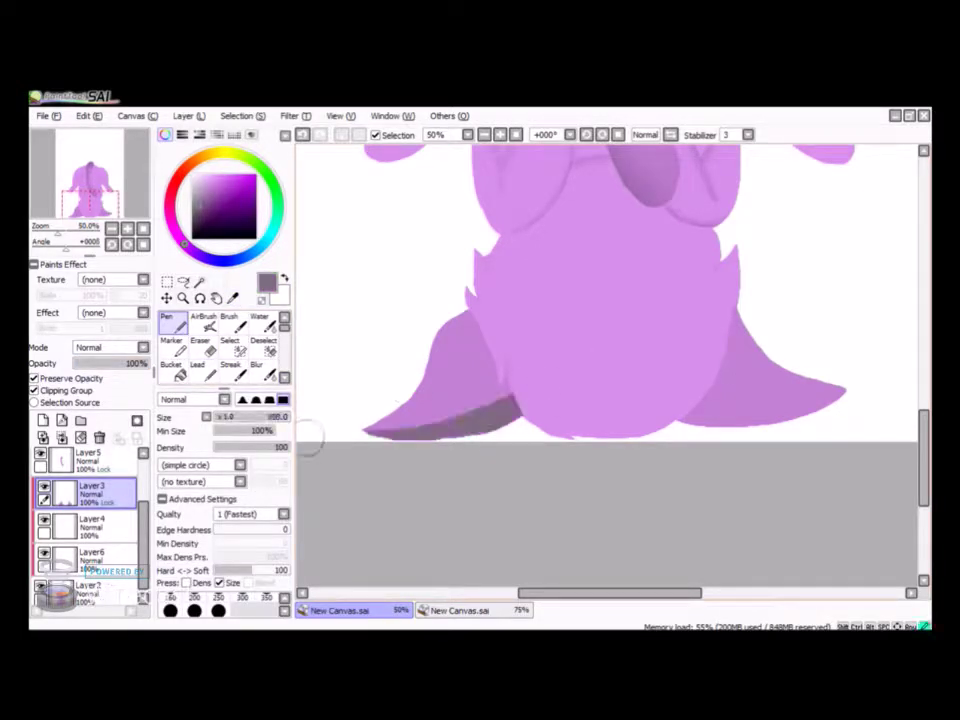
left_click_drag(688, 422, 845, 393)
Step: Blend the dark shading on both ears with the Blur tool at size 100
left_click(257, 365)
left_click_drag(510, 402, 370, 430)
left_click_drag(690, 418, 843, 360)
scroll(843, 355, "down", 4)
scroll(424, 563, "up", 4)
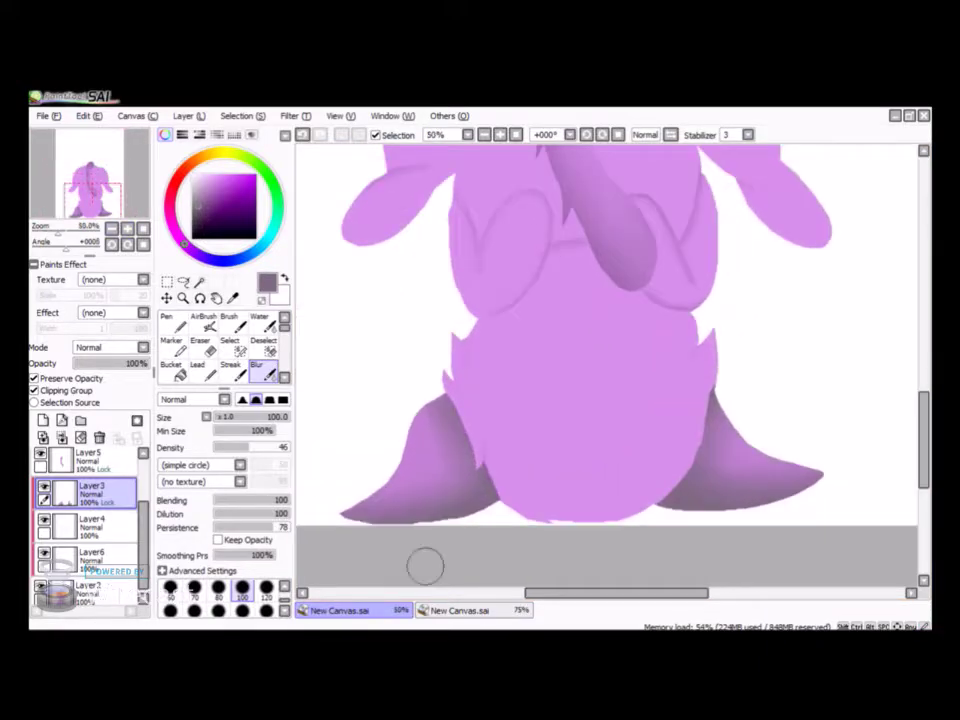
Step: Add a clipped layer above the head's Layer2 and paint darker purple shading along the head's left edge and cheek fluff
scroll(90, 520, "down", 2)
left_click(90, 585)
key("n")
mouse_move(485, 325)
left_mouse_down()
mouse_move(460, 362)
mouse_move(455, 410)
left_mouse_up()
key("e")
Step: Outline the head area with the lasso and refine the selection with the selection and deselection brushes
key("a")
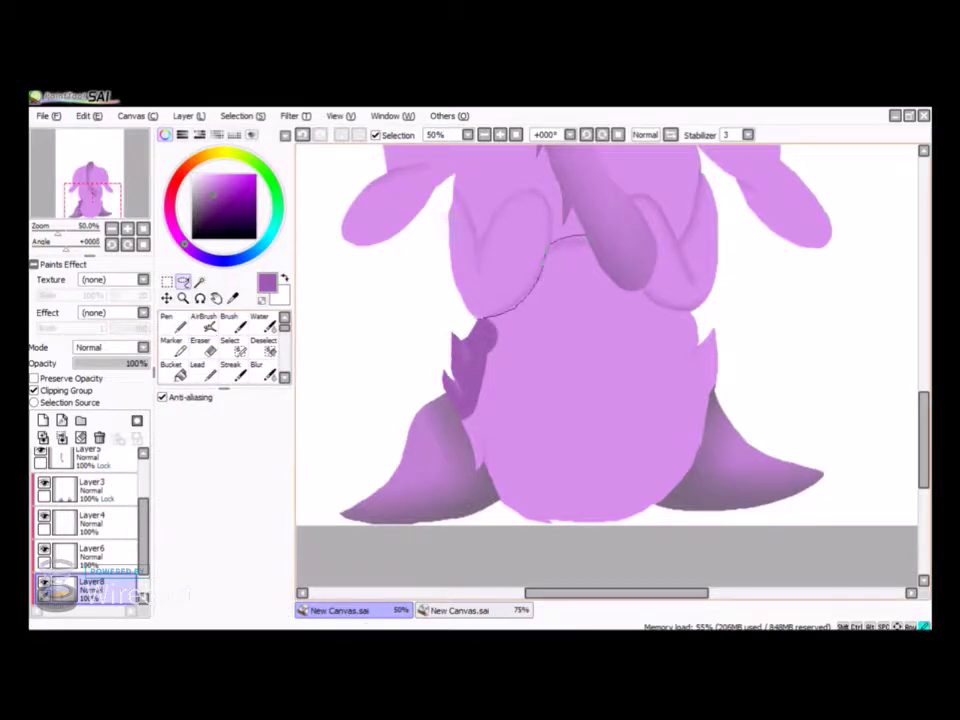
left_click_drag(585, 238, 730, 302)
key("s")
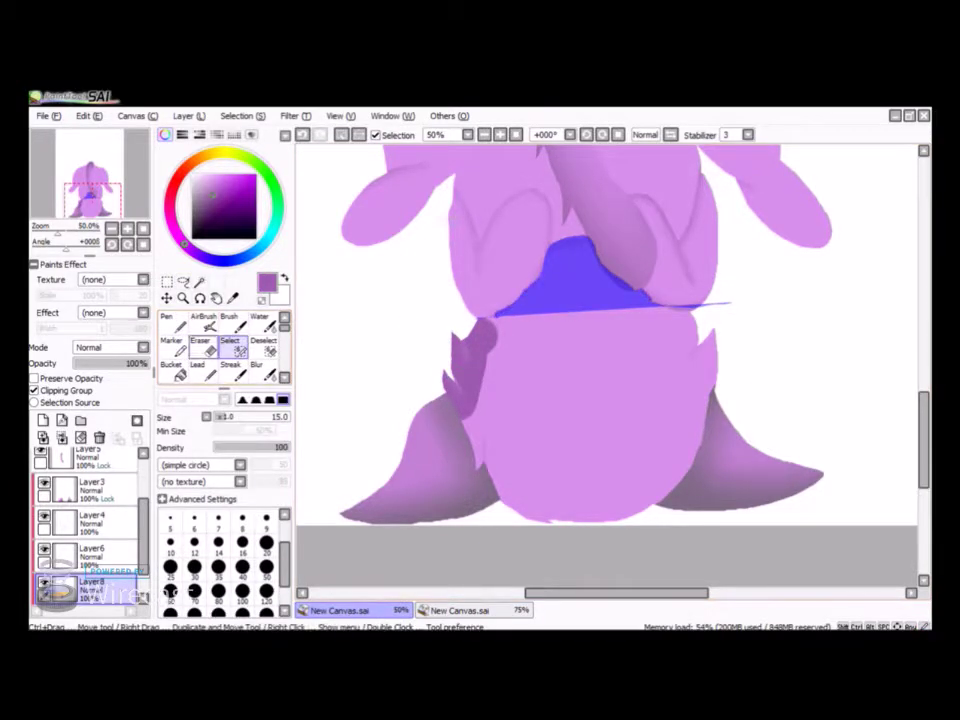
key("d")
key("n")
key("s")
left_click(242, 592)
mouse_move(495, 322)
left_mouse_down()
mouse_move(485, 450)
mouse_move(660, 456)
mouse_move(703, 340)
mouse_move(497, 407)
mouse_move(579, 429)
mouse_move(640, 330)
left_mouse_up()
key("d")
Step: Shade the head's right edge within the selection, blur both shaded sides at size 100, and clear the selection
key("n")
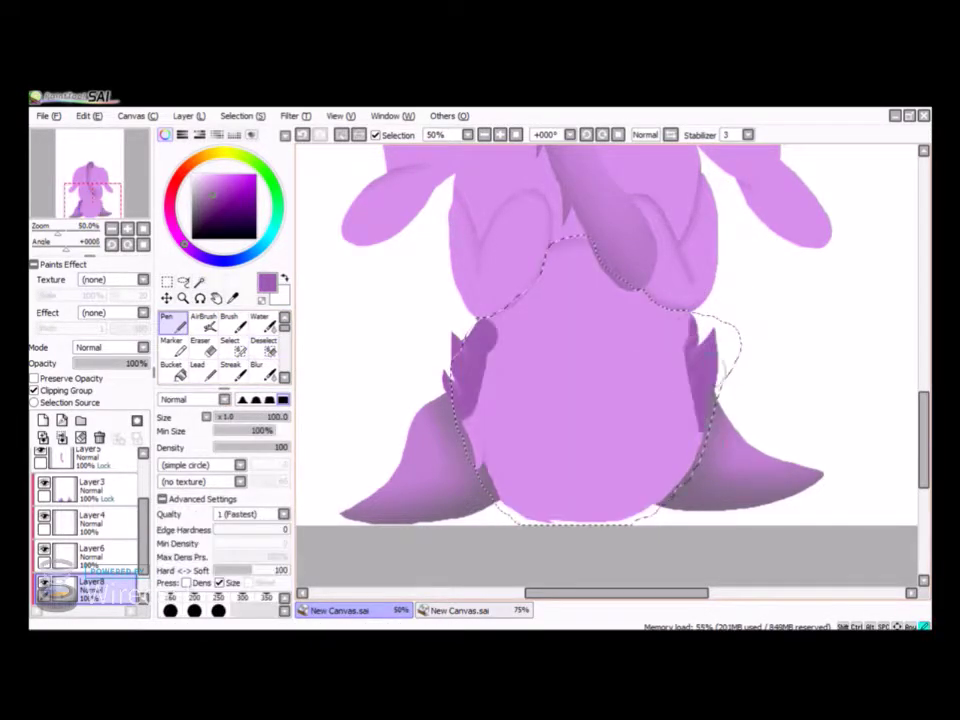
key("b")
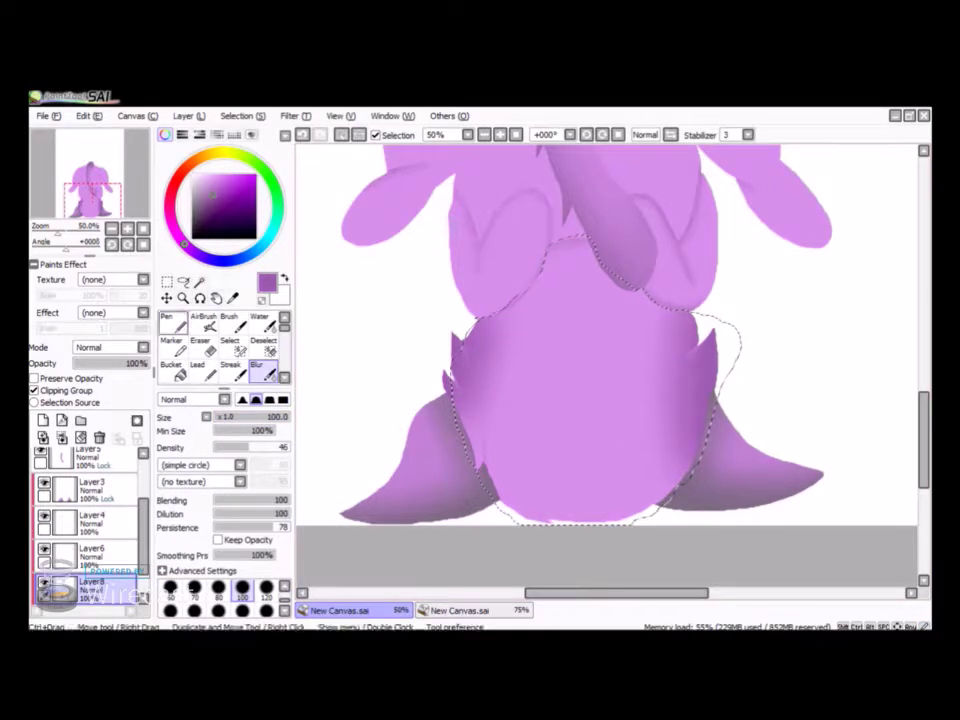
key("ctrl+d")
Step: Clean up the head shading with the size 28 eraser and lower the opacity of Layer8 to 45%
key("e")
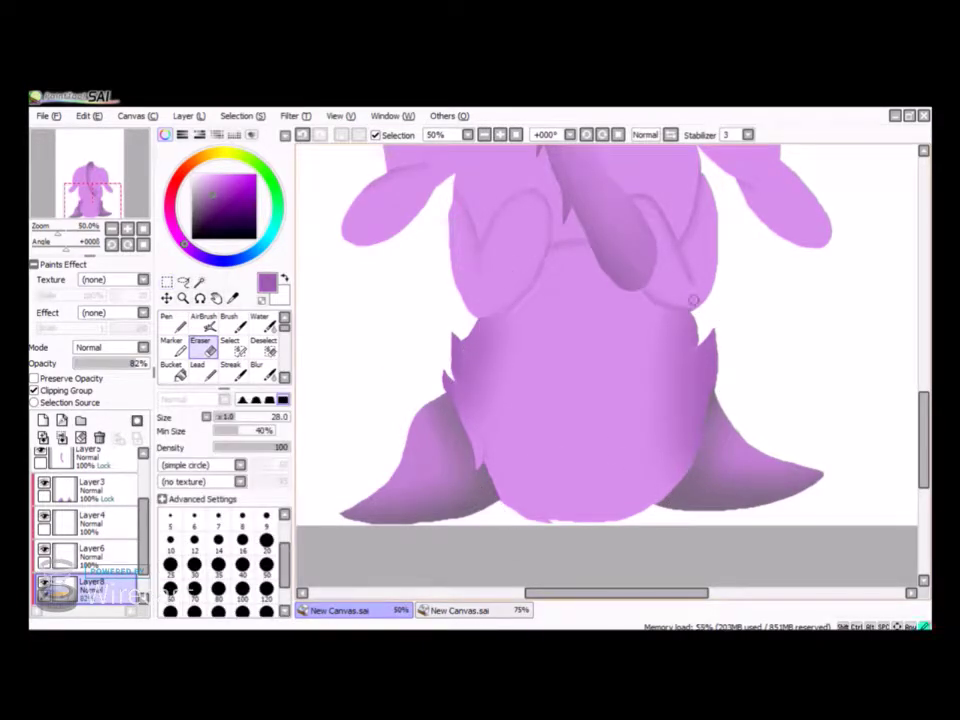
scroll(561, 421, "down", 3)
key("b")
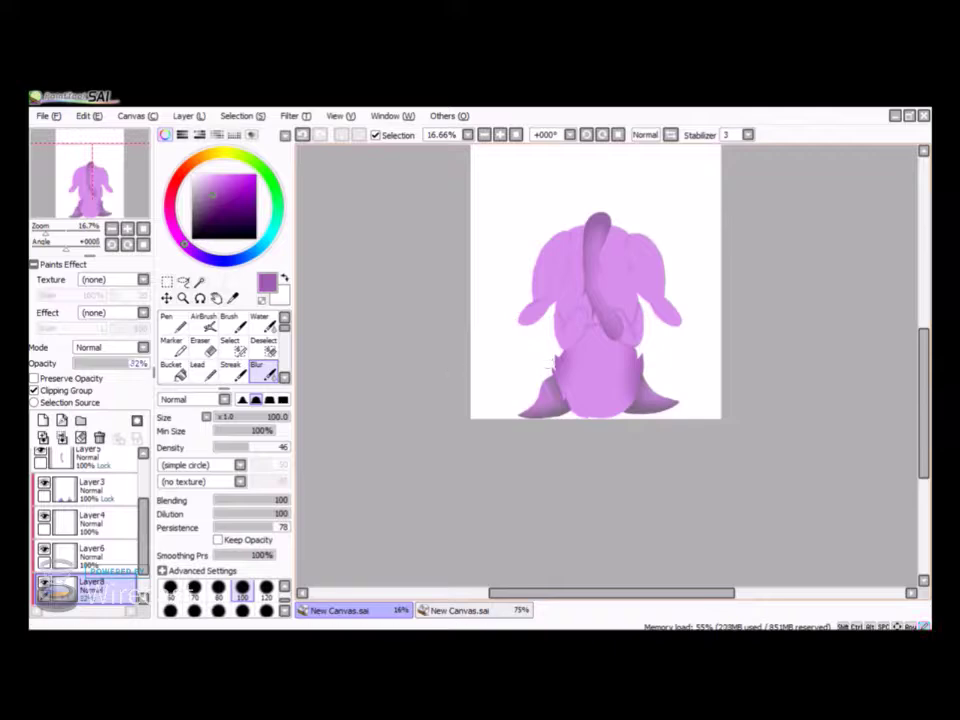
left_click_drag(136, 363, 104, 363)
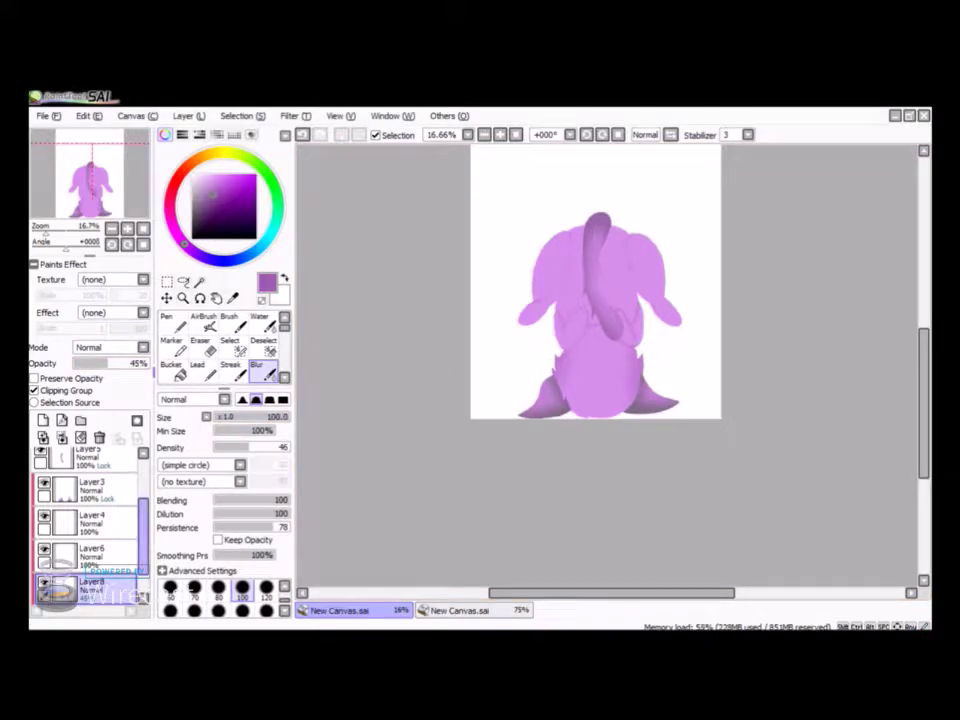
Step: Paint the pale skull pendant with dark grey eyes and nose on Layer9, and hide the Layer1 sketch
scroll(90, 525, "up", 3)
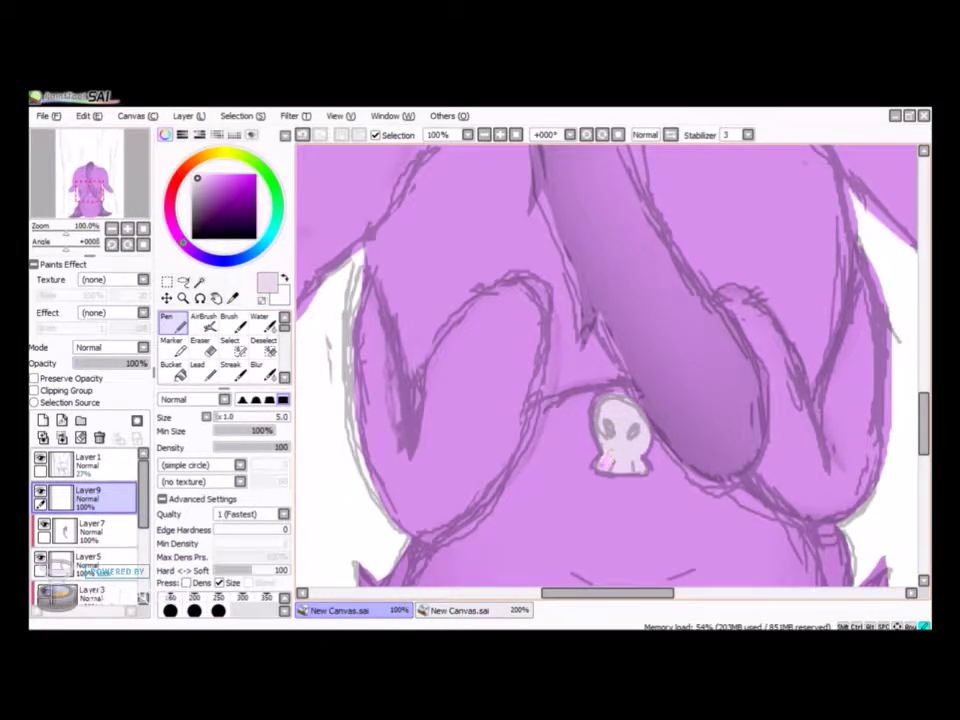
left_click(40, 457)
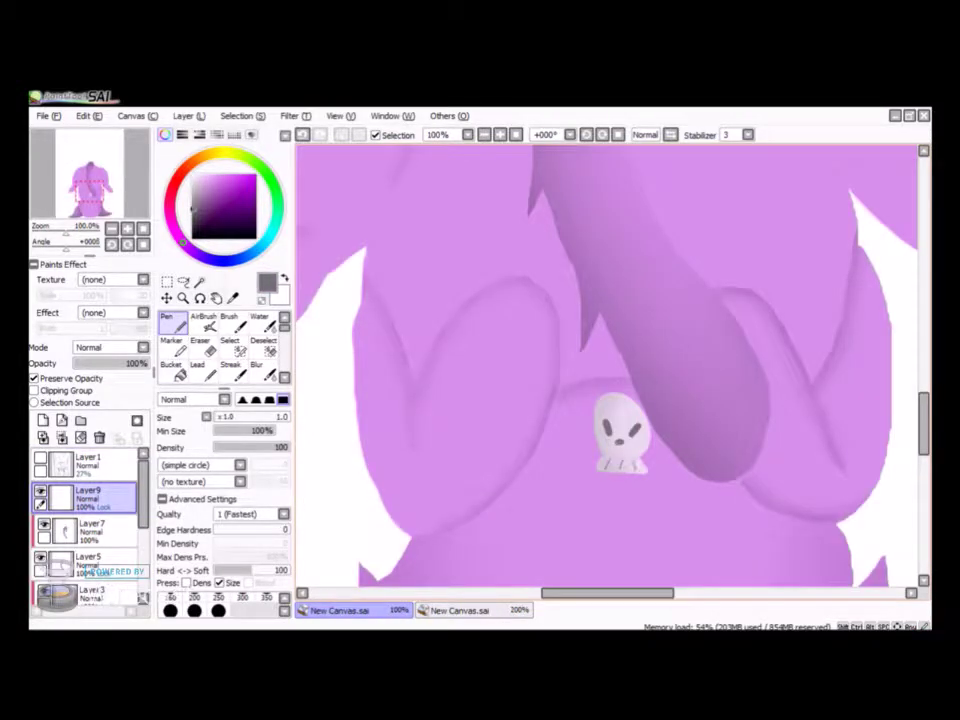
key("ctrl+z")
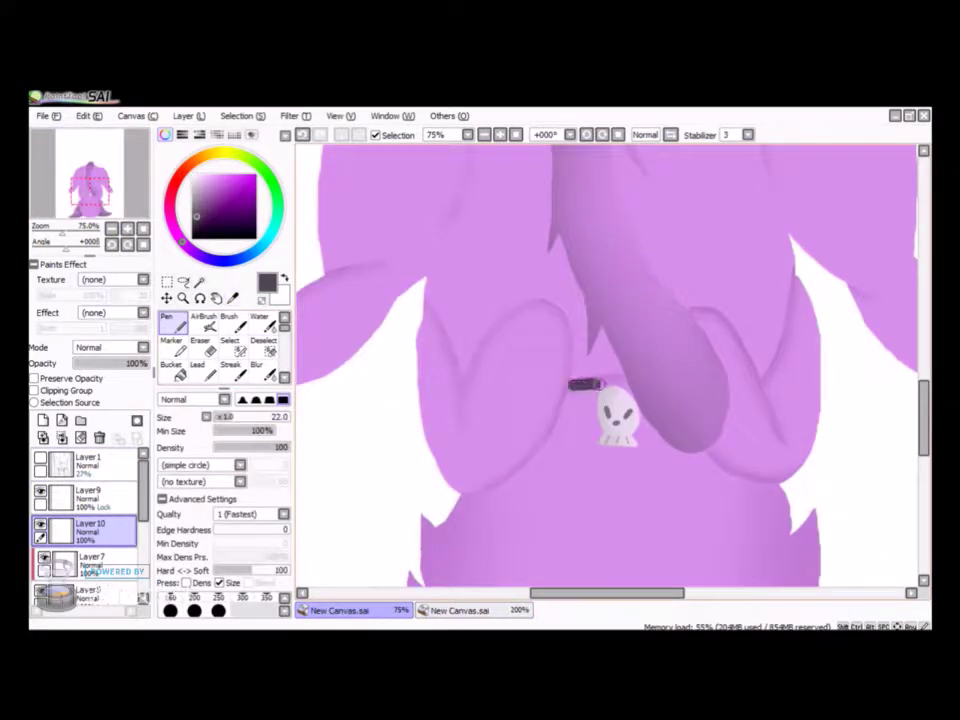
Step: Paint the dark grey collar band on Layer10 with the size 22 pen, preserve its opacity, and shade it using Blur at size 27
left_click_drag(598, 384, 606, 380)
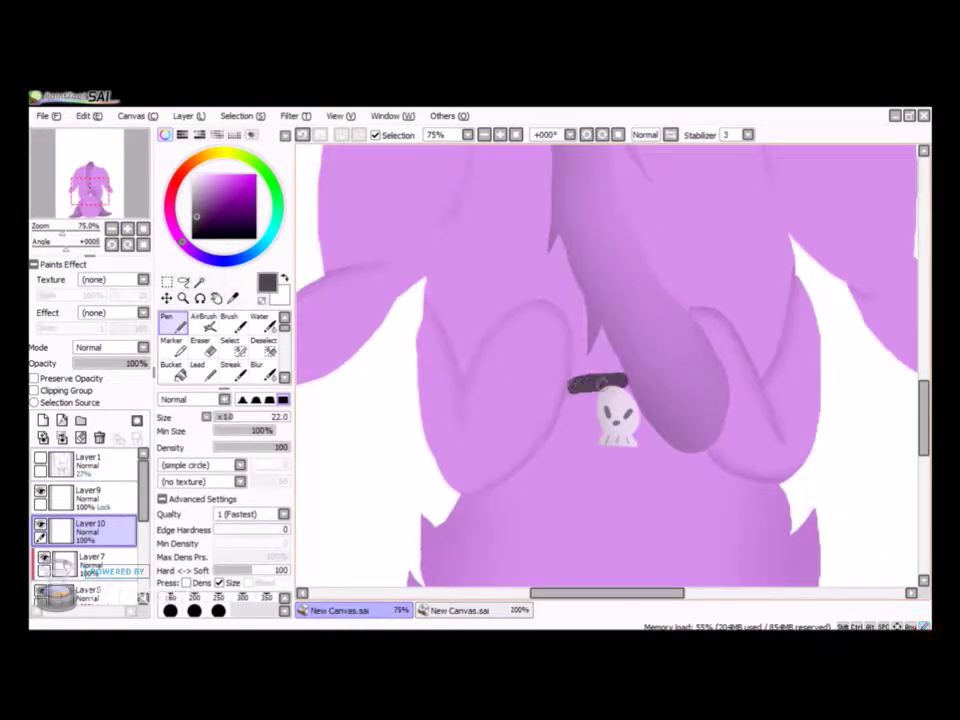
key("e")
key("n")
left_click(34, 378)
left_click(257, 368)
scroll(399, 403, "up", 1)
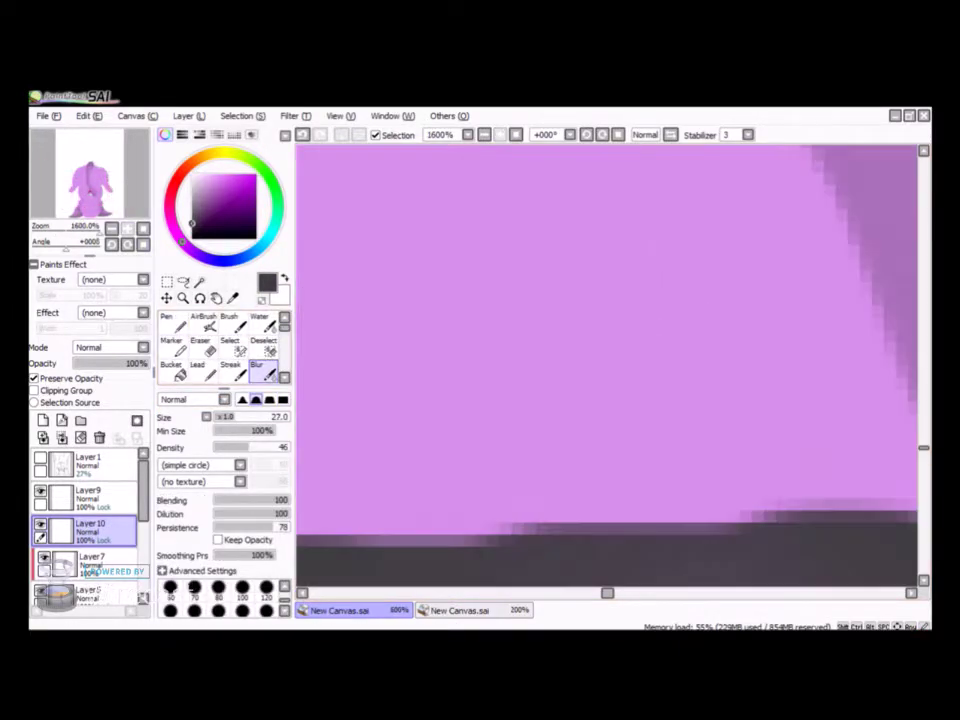
Step: Turn the canvas view around and examine the whole coloured character and its head upright
scroll(399, 403, "down", 5)
left_click(40, 458)
key("Delete")
key("Delete")
key("Delete")
key("Delete")
key("Delete")
key("Delete")
key("Delete")
key("Delete")
key("Delete")
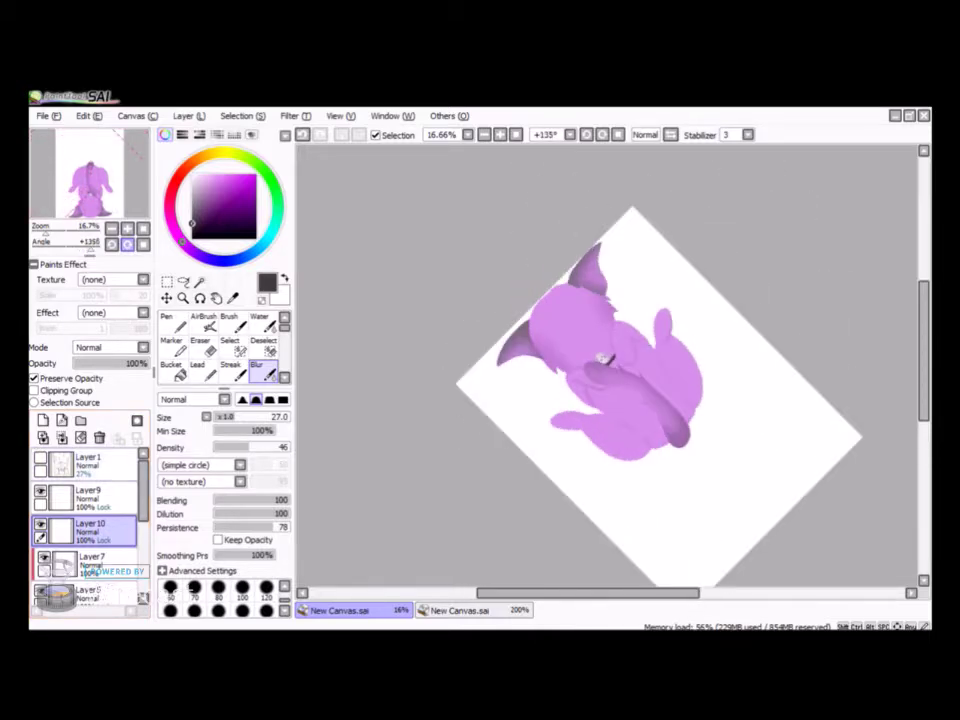
scroll(610, 365, "up", 4)
scroll(610, 365, "down", 3)
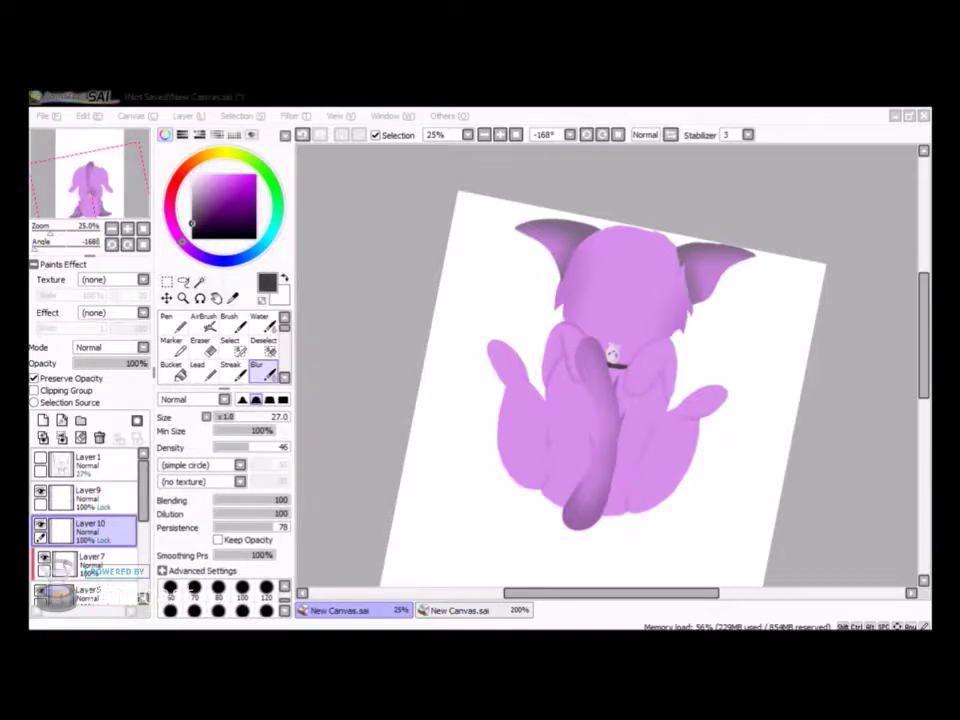
scroll(650, 240, "up", 3)
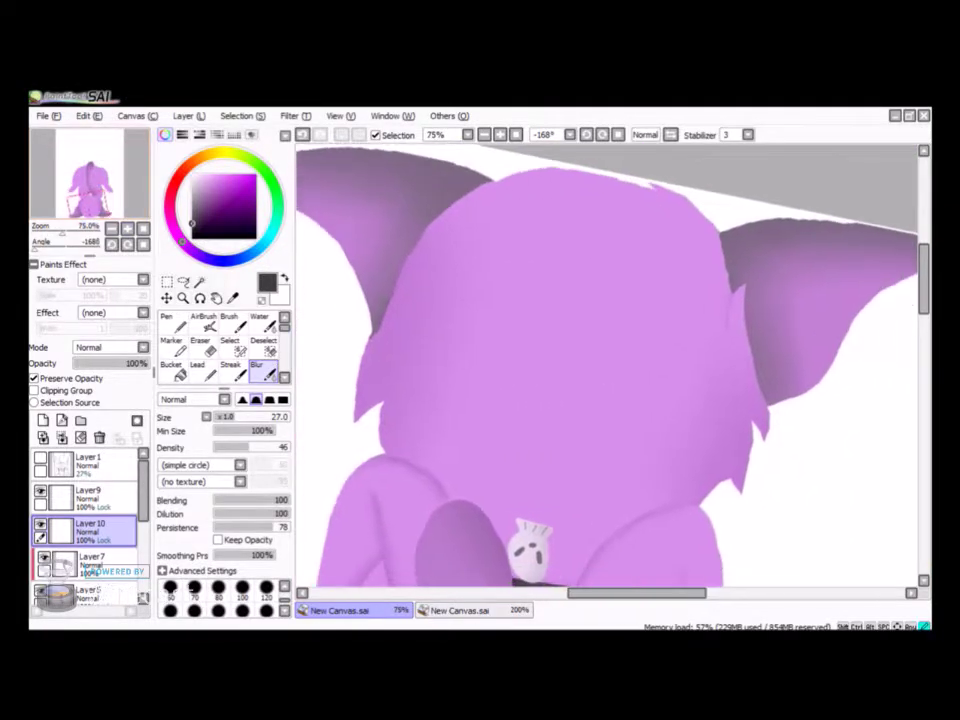
scroll(610, 365, "down", 4)
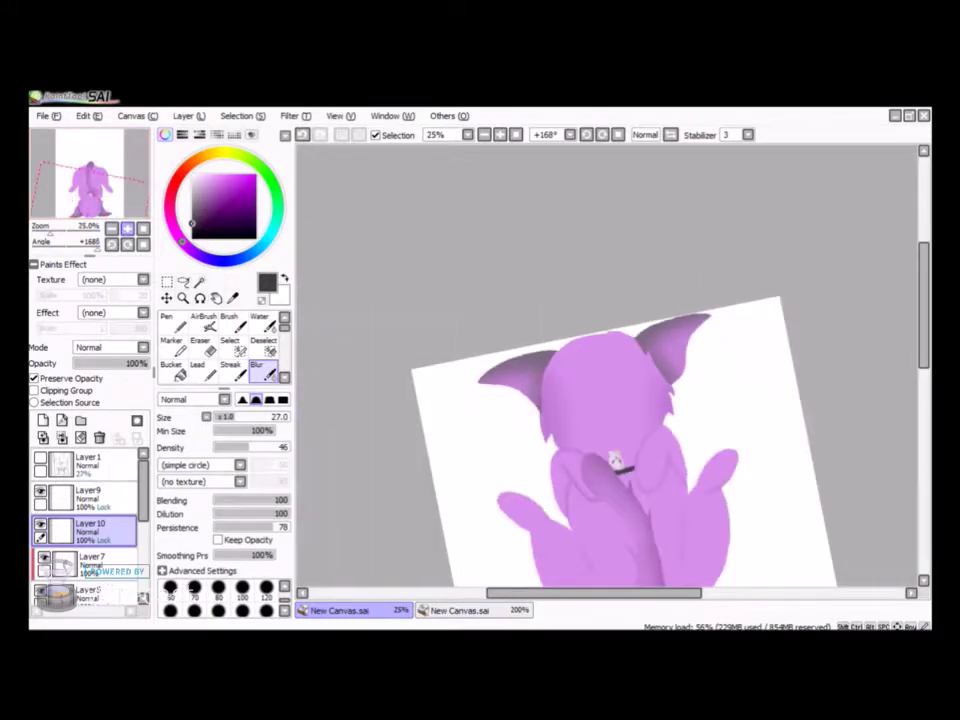
Step: Draw curved black upper eyelids for both eyes on Layer11 with the size 10 pen and trim them with the eraser
scroll(607, 365, "up", 4)
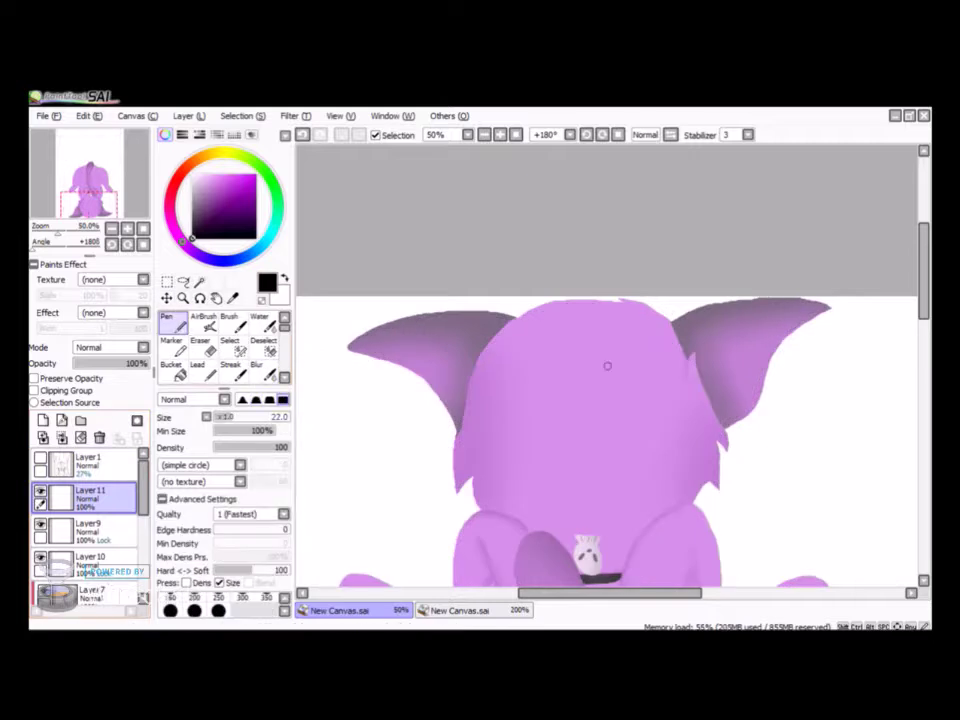
scroll(610, 420, "up", 1)
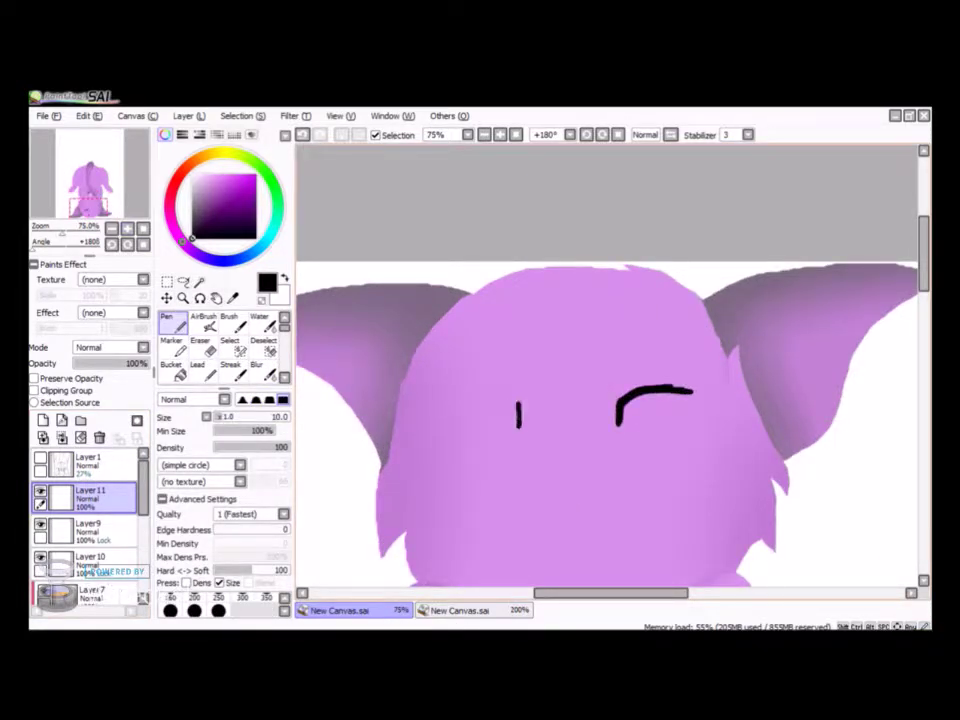
key("e")
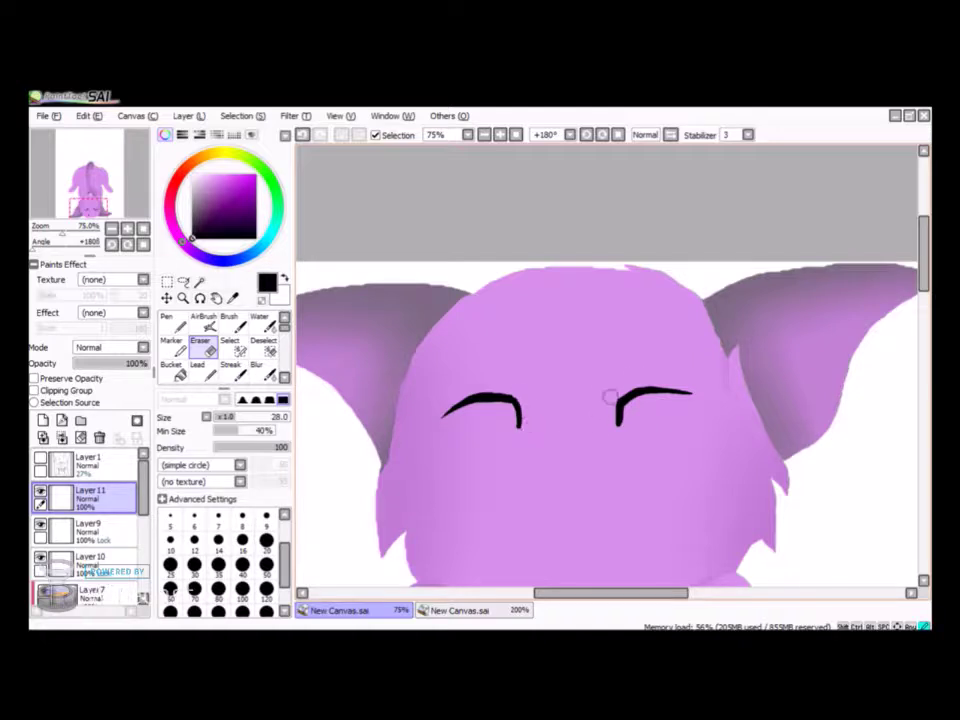
Step: Draw a short thin black lower lid line beneath each eye and trim it with the eraser
key("ctrl+plus")
left_click_drag(676, 394, 703, 392)
key("e")
key("n")
left_click_drag(476, 404, 431, 401)
key("e")
key("n")
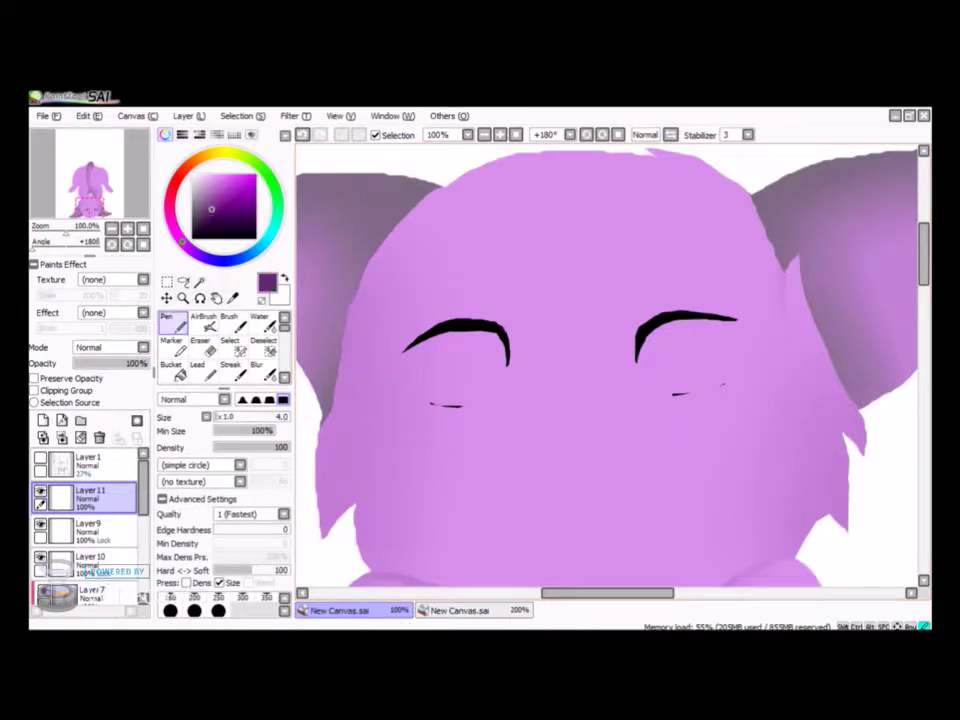
Step: Draw thin dark purple crease lines above both eyes with the size 4 pen and soften them with Blur at size 14
key("e")
key("u")
left_click_drag(722, 298, 641, 302)
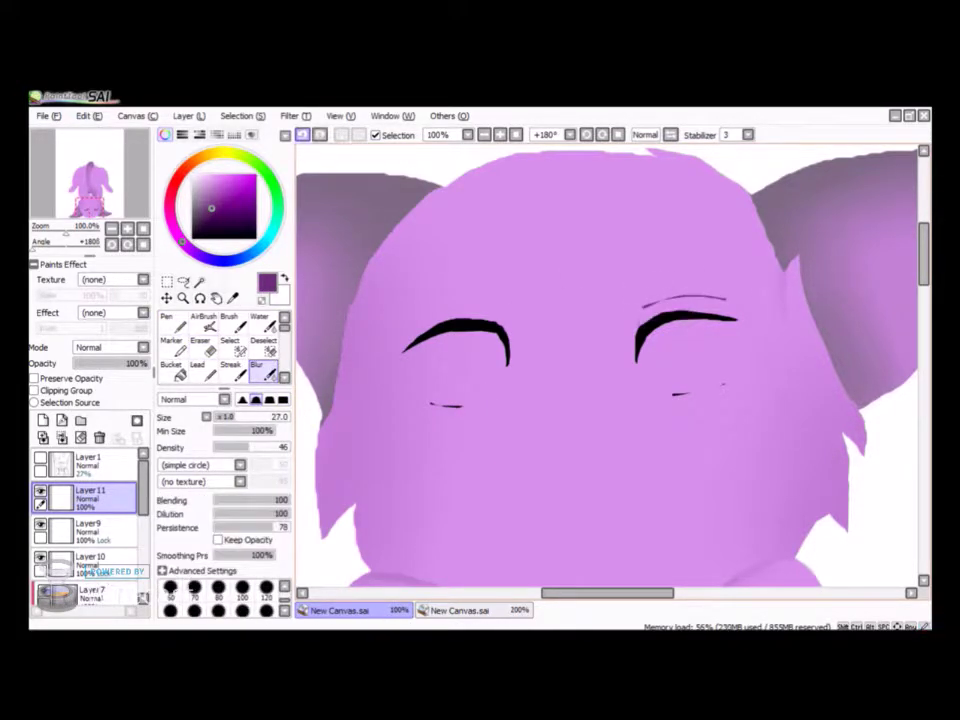
key("ctrl+z")
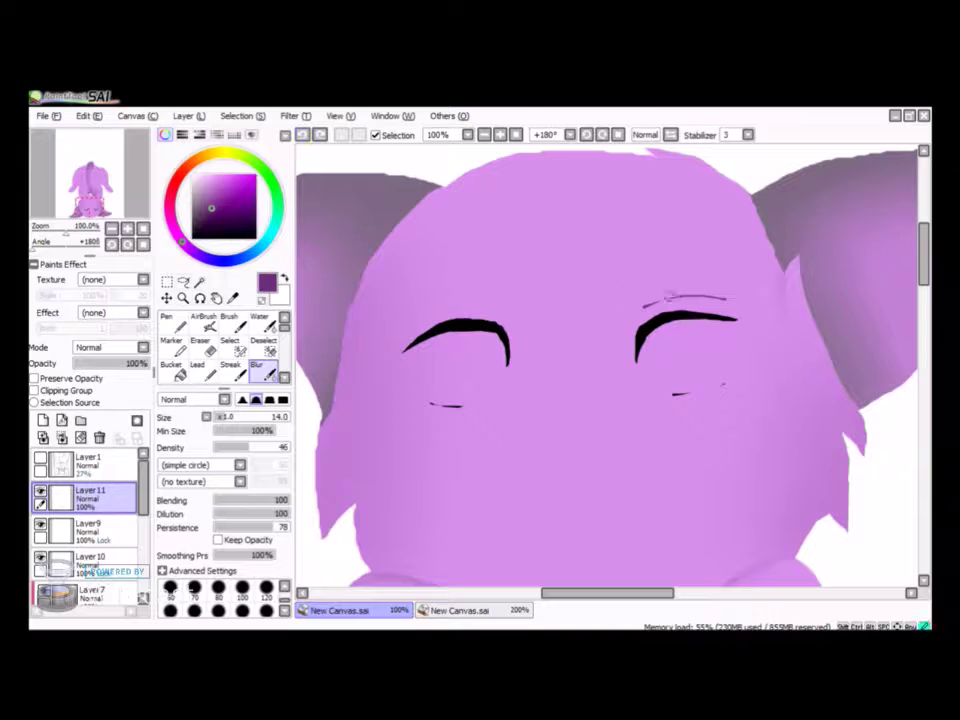
key("e")
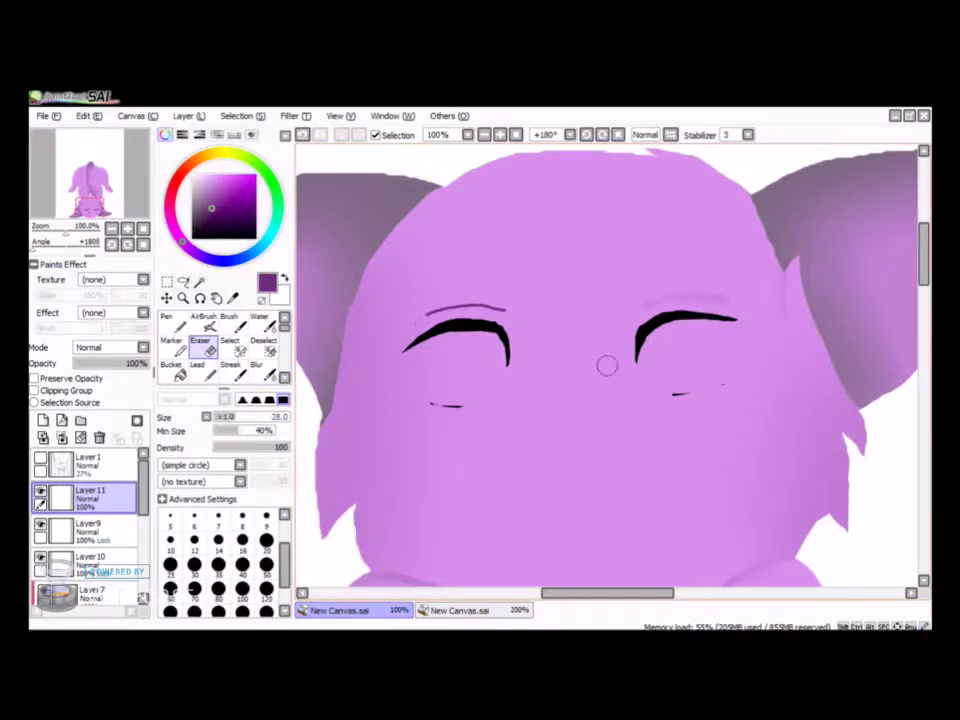
key("u")
left_click_drag(476, 300, 518, 303)
Step: Erase the crease above the right eye with the size 11 eraser, redraw it, and blur it at size 14
key("e")
left_click_drag(638, 302, 735, 300)
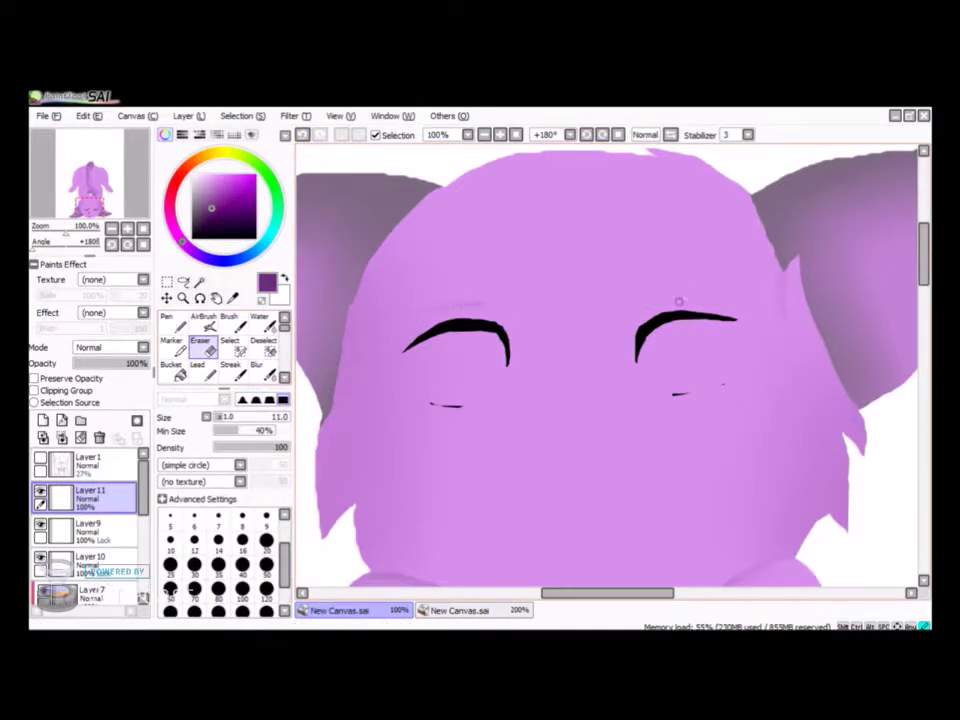
key("n")
key("e")
key("u")
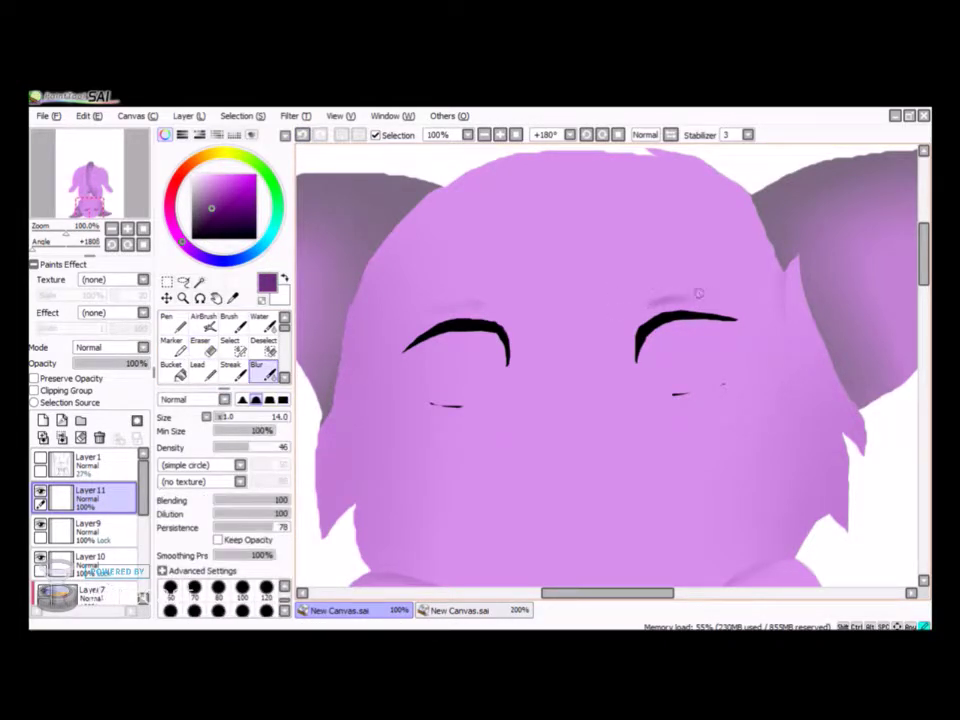
Step: Touch up the eye lines with the size 11 eraser and draw small dark purple eyebrow marks above both eyes
scroll(613, 311, "down", 3)
key("l")
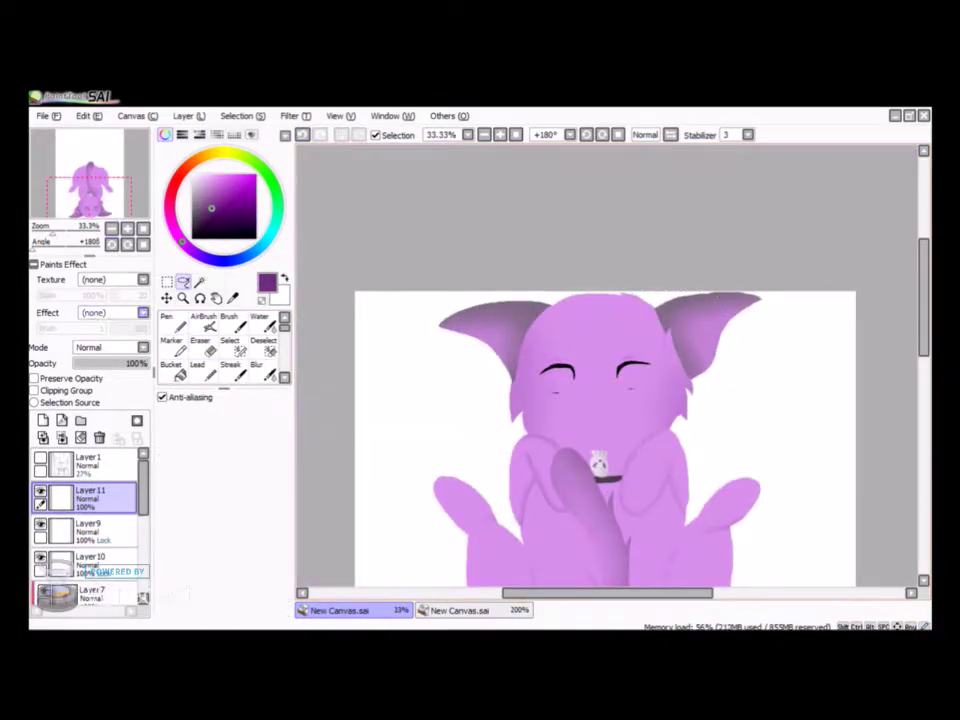
scroll(669, 367, "down", 2)
scroll(669, 367, "up", 5)
key("e")
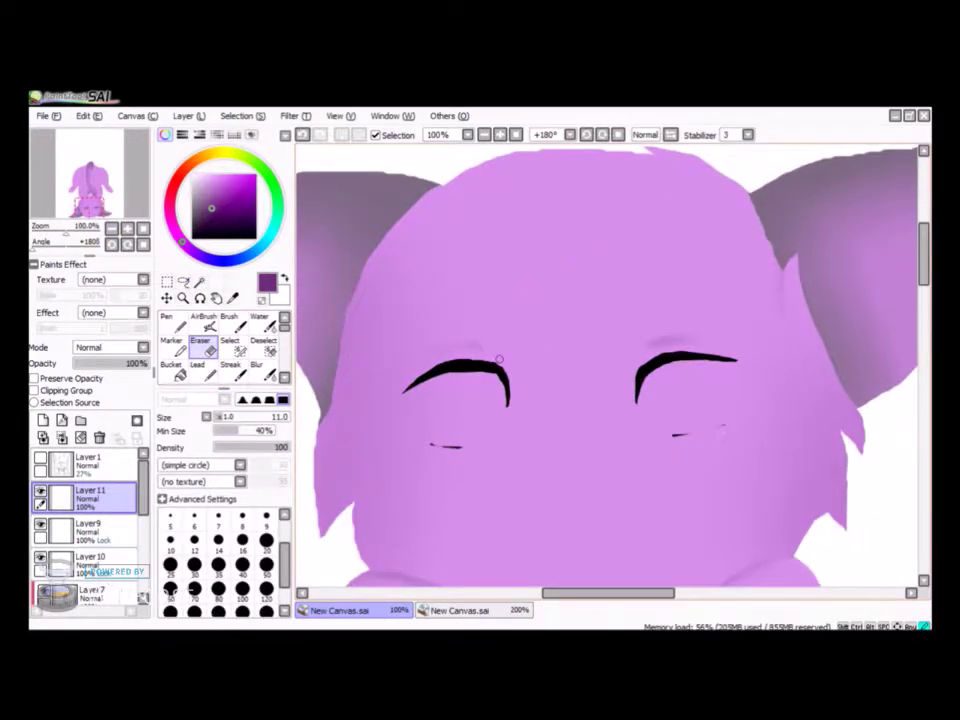
key("n")
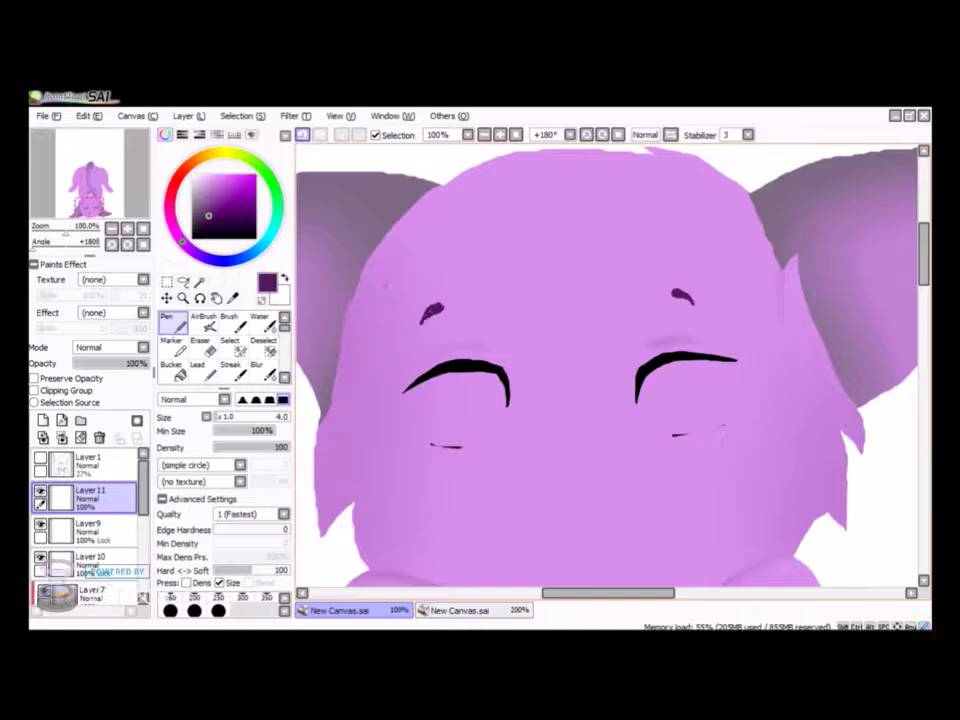
key("ctrl+z")
scroll(612, 365, "down", 3)
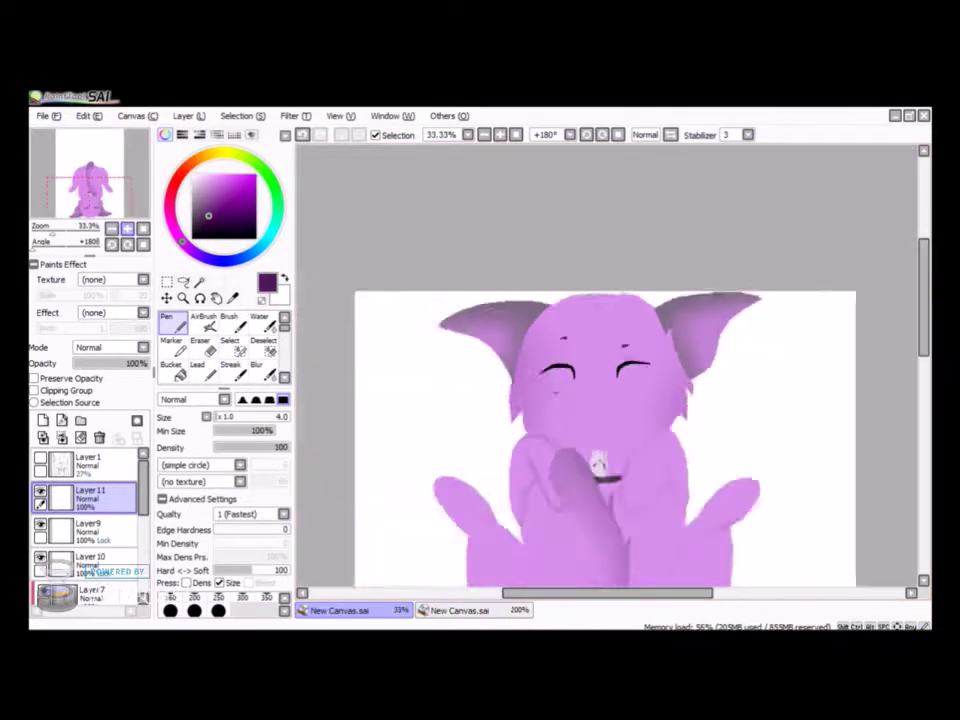
Step: Rotate the canvas view to +168° and examine the face with its eyelids and eyebrows up close
key("Home")
scroll(612, 365, "up", 3)
key("Delete")
key("Delete")
key("Delete")
key("Delete")
key("Delete")
key("Delete")
key("Delete")
key("Delete")
key("Delete")
key("Delete")
key("Delete")
key("Delete")
key("Delete")
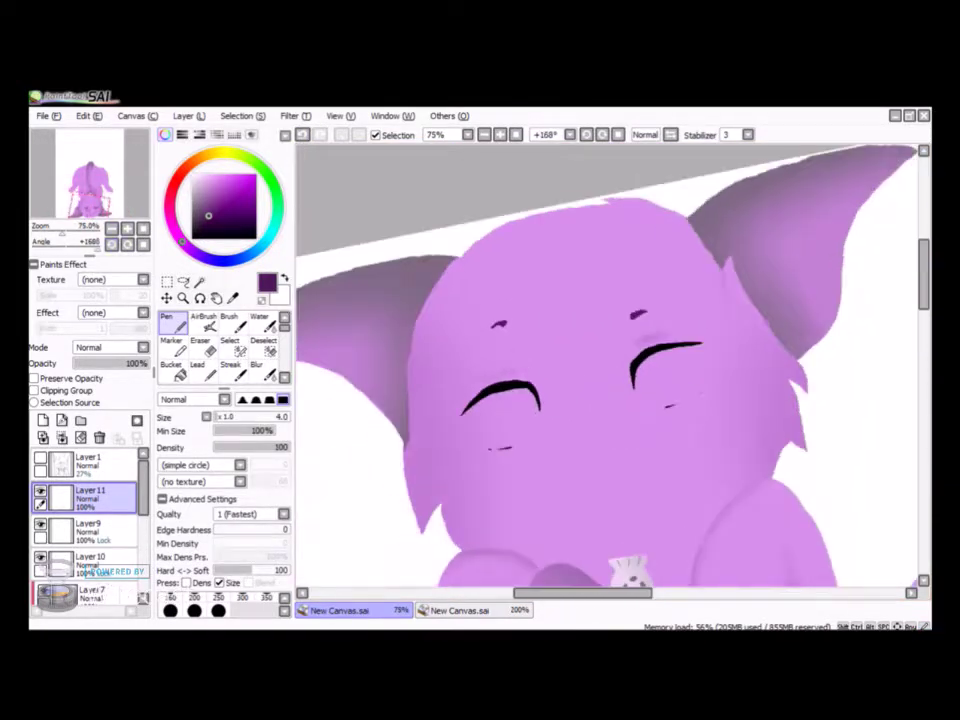
Step: Add a new layer above Layer10 and sample the blue eye colour from the reference cat drawing
left_click(460, 610)
left_click(340, 610)
left_click(90, 556)
left_click(43, 420)
left_click(460, 610)
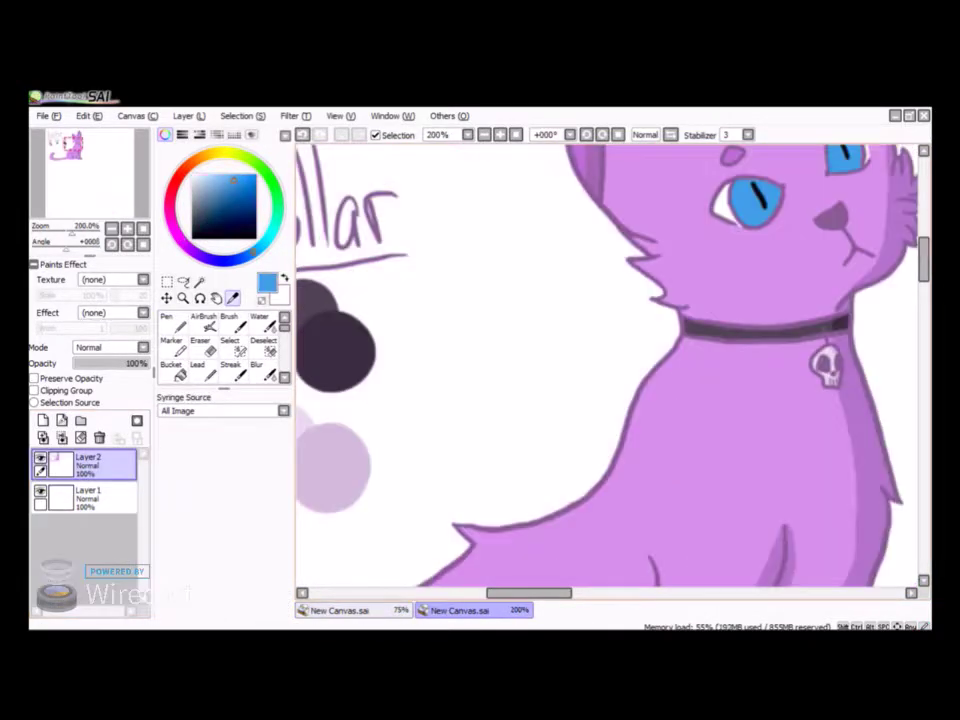
Step: Paint a blue oval iris under each upper eyelid on Layer12 with the size 61 Marker
left_click(340, 610)
left_click(172, 345)
left_click_drag(506, 411, 505, 425)
left_click_drag(655, 370, 662, 385)
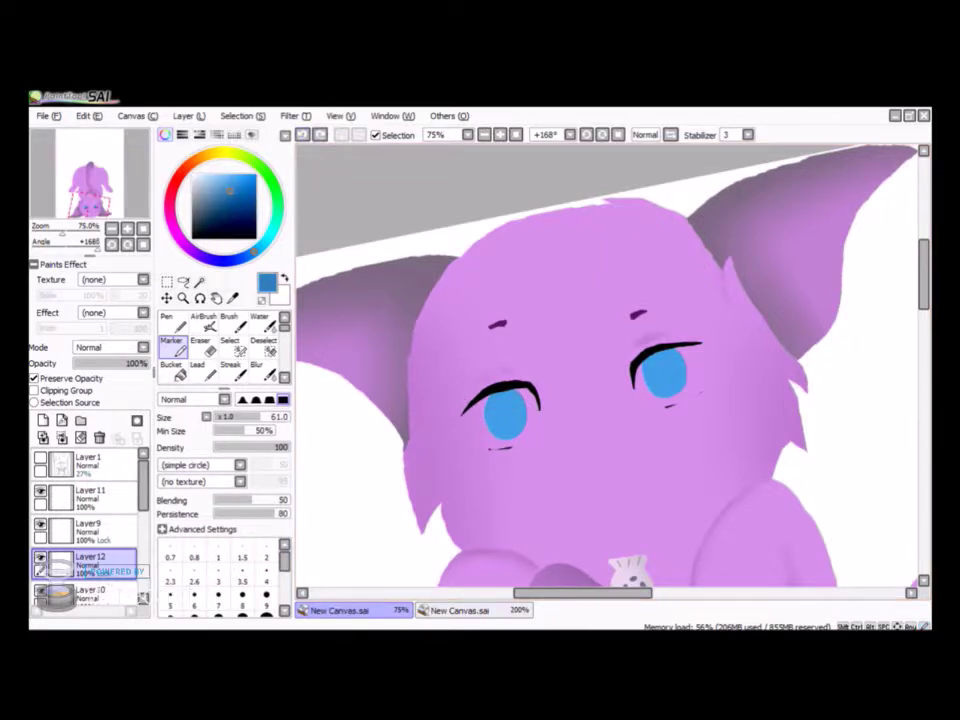
Step: Shade the upper part and centre of both irises in darker blue with the size 25 Pen and soften with Blur
left_click(172, 320)
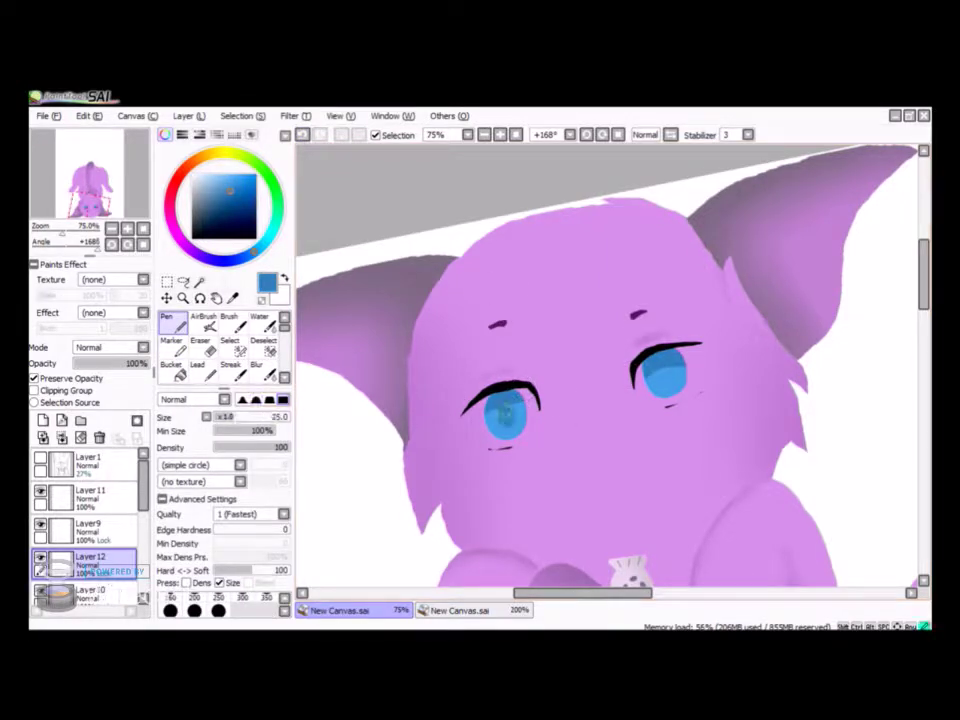
left_click(258, 368)
key("n")
Step: Add a clipped layer above Layer12 and cover both irises with dark navy blue using the Pen
left_click(44, 420)
left_click(35, 390)
left_click(223, 218)
key("n")
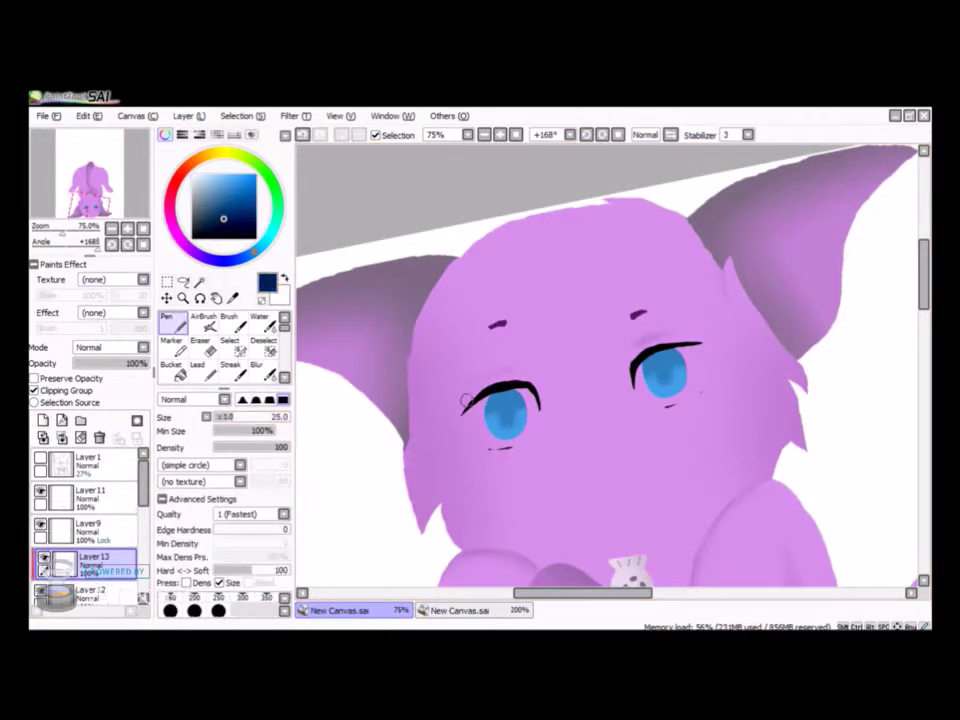
left_click_drag(505, 413, 662, 372)
Step: Erase the navy from the centre of both irises with the size 40 Eraser, leaving a dark rim around each
key("e")
left_click(242, 564)
left_click_drag(505, 413, 506, 418)
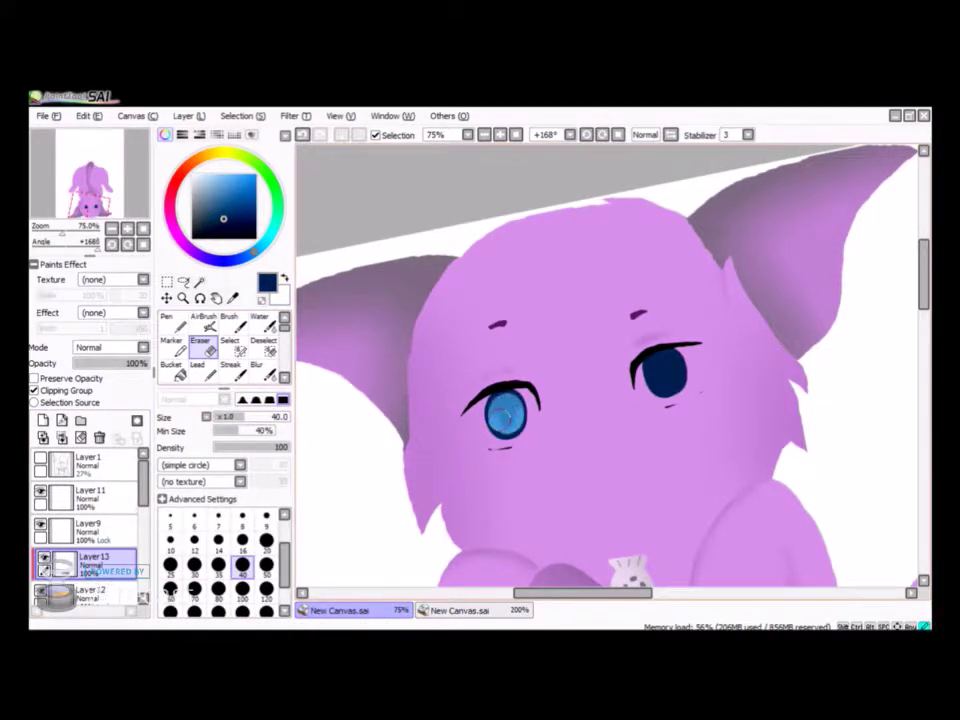
left_click_drag(658, 370, 662, 372)
Step: Soften the dark iris rims with the size 14 Blur and add a blended narrow navy pupil to each eye
key("b")
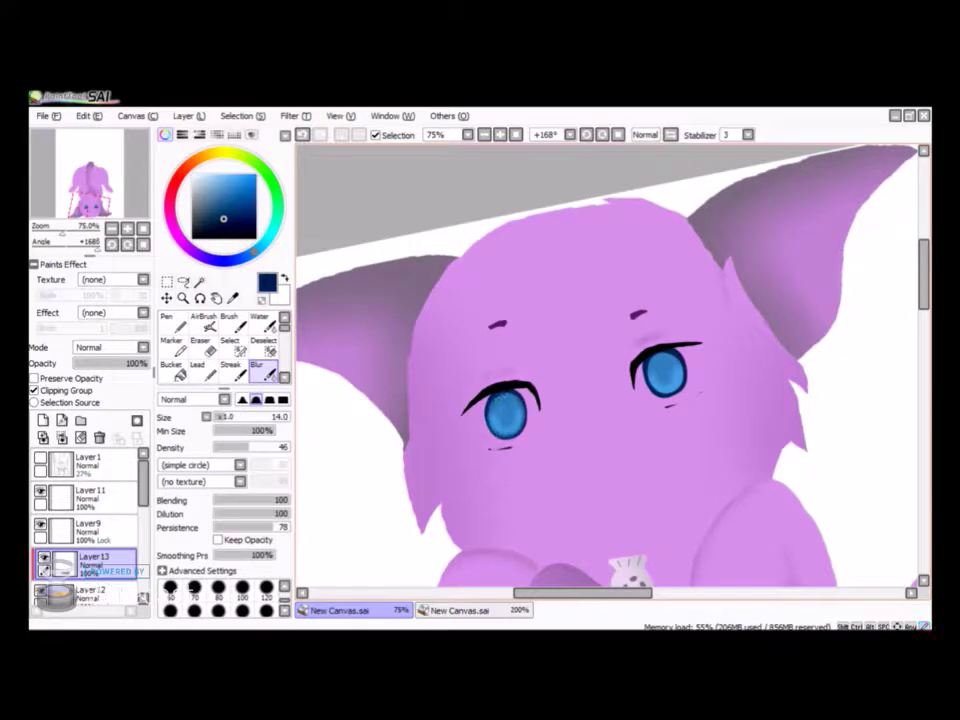
key("n")
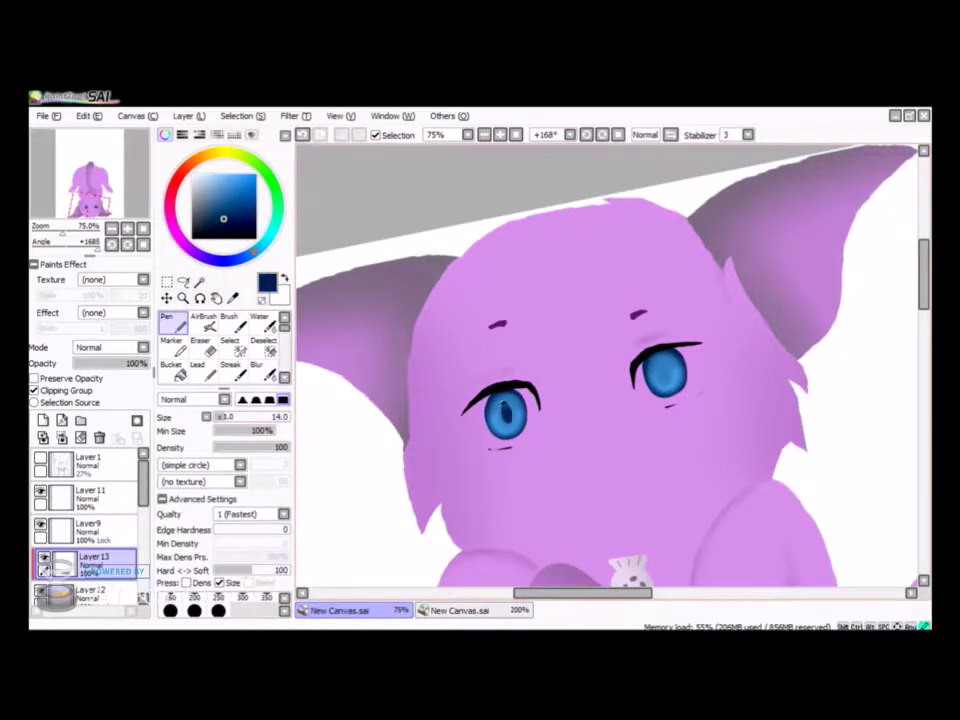
key("b")
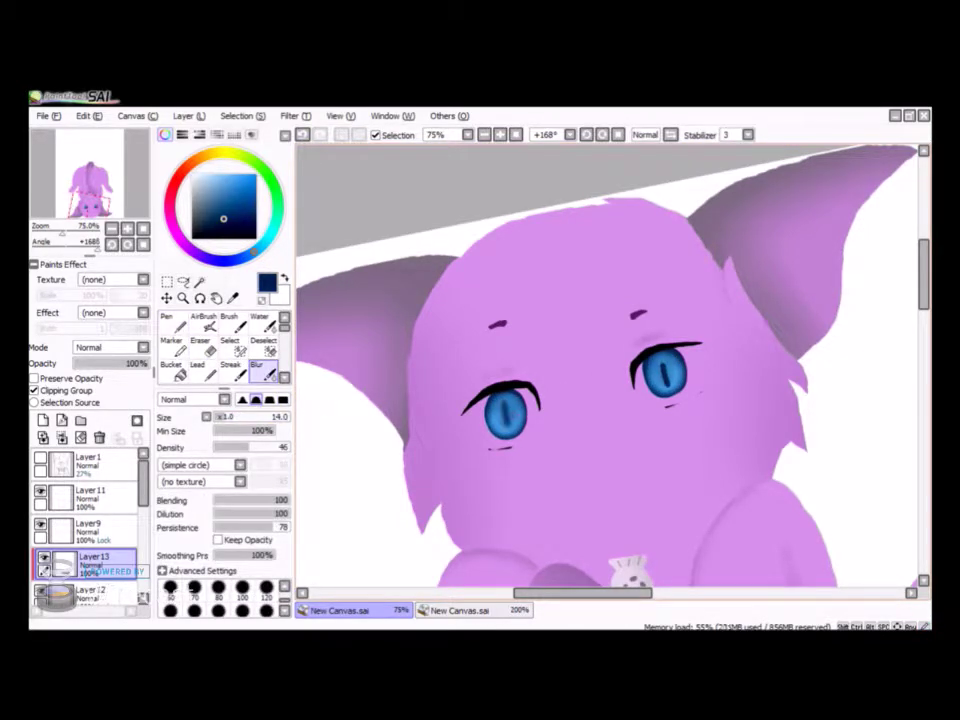
Step: Paint light blue over the lower irises on a new clipped layer with the size 100 Pen, blend it and set the layer to Overlay
key("n")
key("ctrl+shift+n")
left_click(35, 390)
left_click_drag(498, 432, 510, 439)
left_click_drag(655, 378, 669, 375)
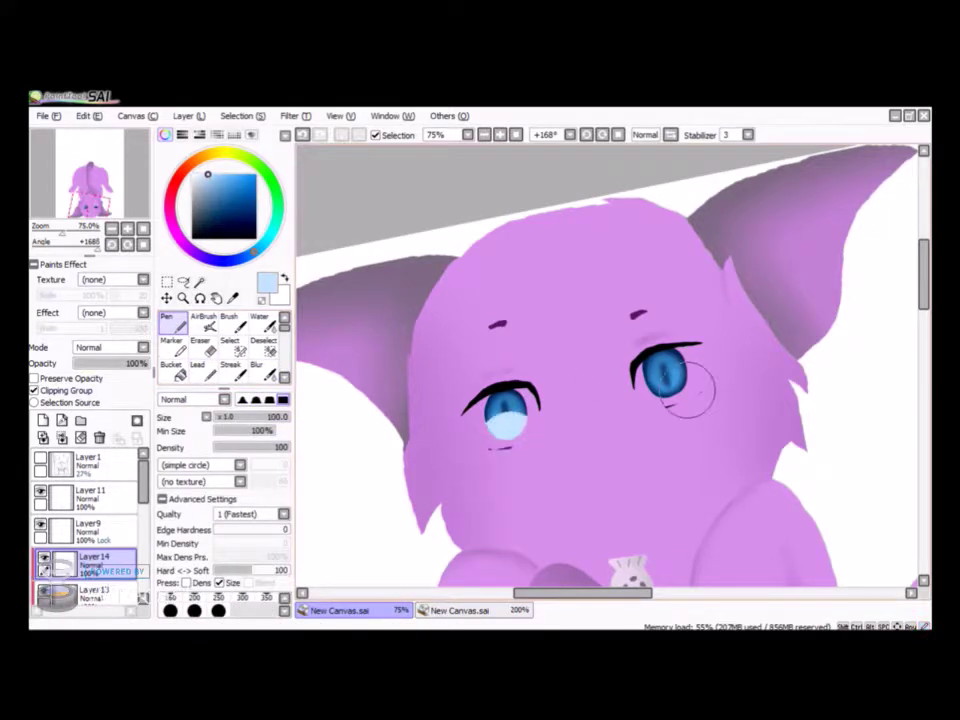
key("b")
scroll(112, 347, "down", 3)
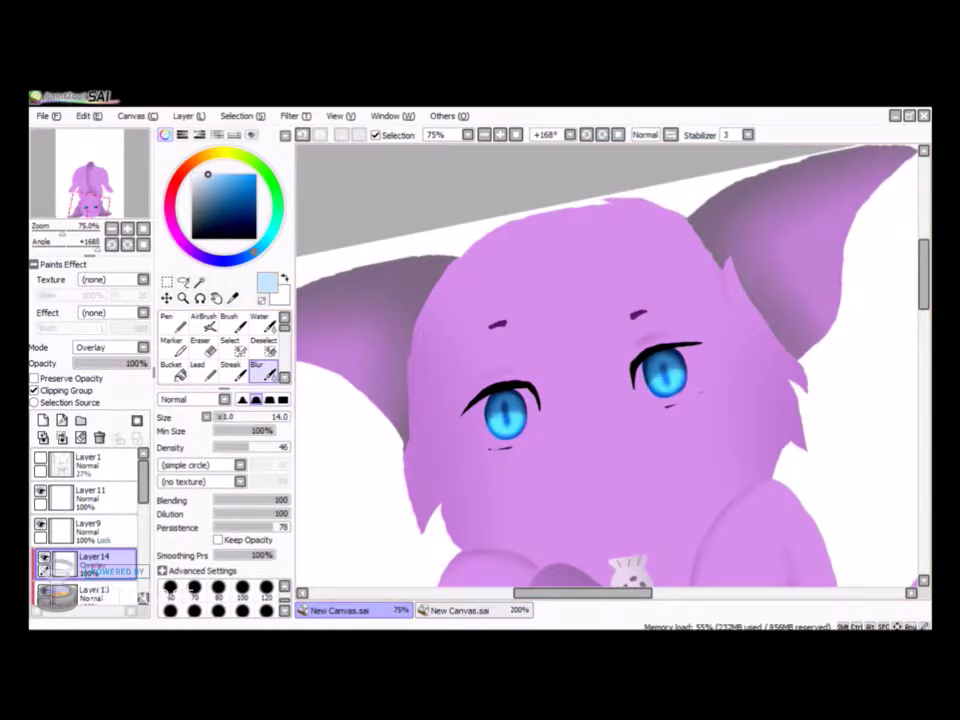
Step: Add a new layer and paint white highlights on both irises with the Pen
key("ctrl+shift+n")
key("n")
left_click(194, 175)
left_click(490, 413)
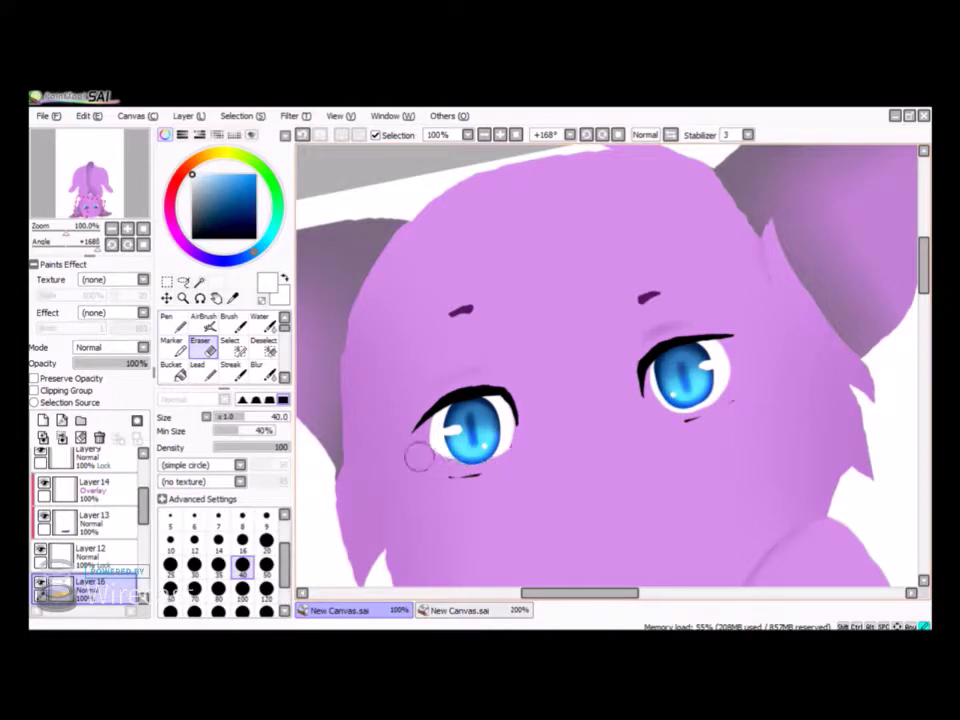
Step: Trim the eye whites on Layer16 with the size 40 Eraser and shade them in light grey softened with Blur
left_click_drag(425, 445, 452, 428)
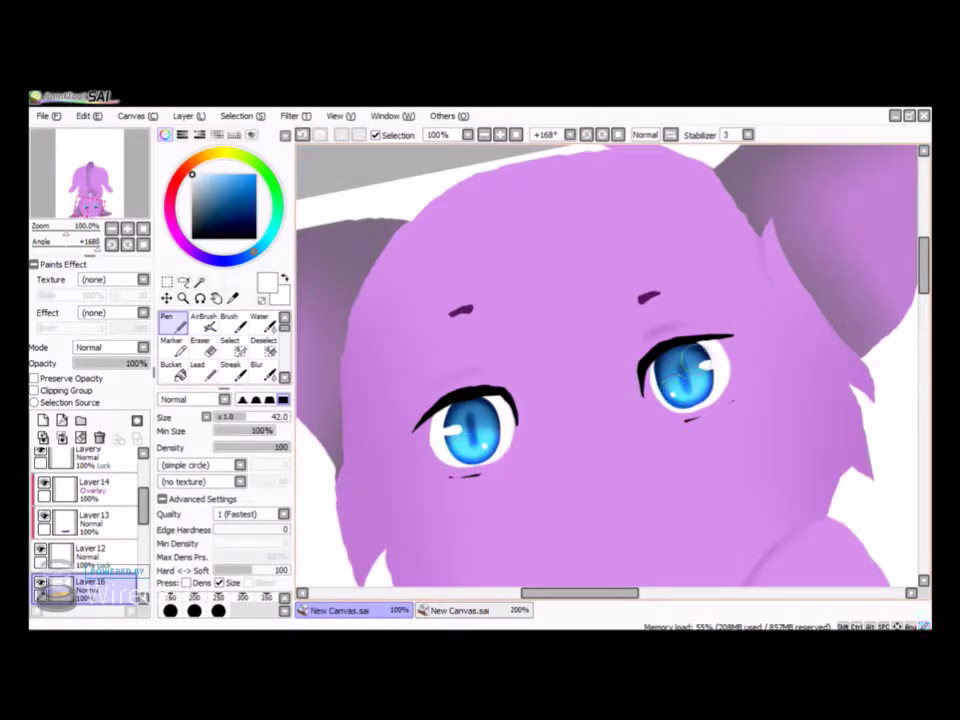
key("b")
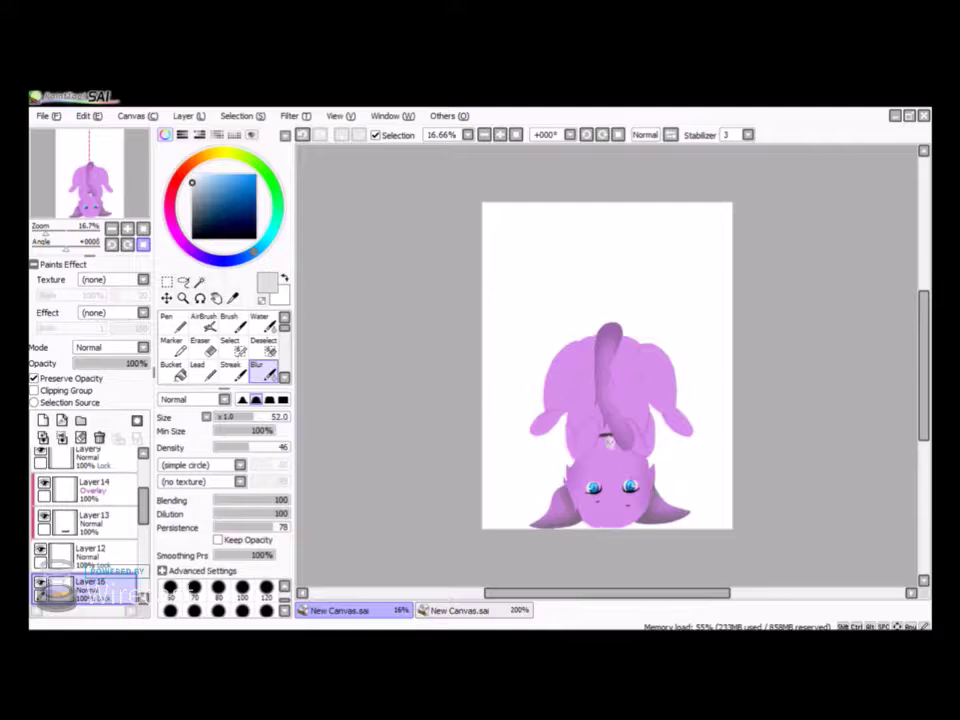
Step: Add a new layer and draw small slanted black mouth-corner marks, thinning them with the size 40 Eraser
key("ctrl+plus")
scroll(610, 360, "down", 3)
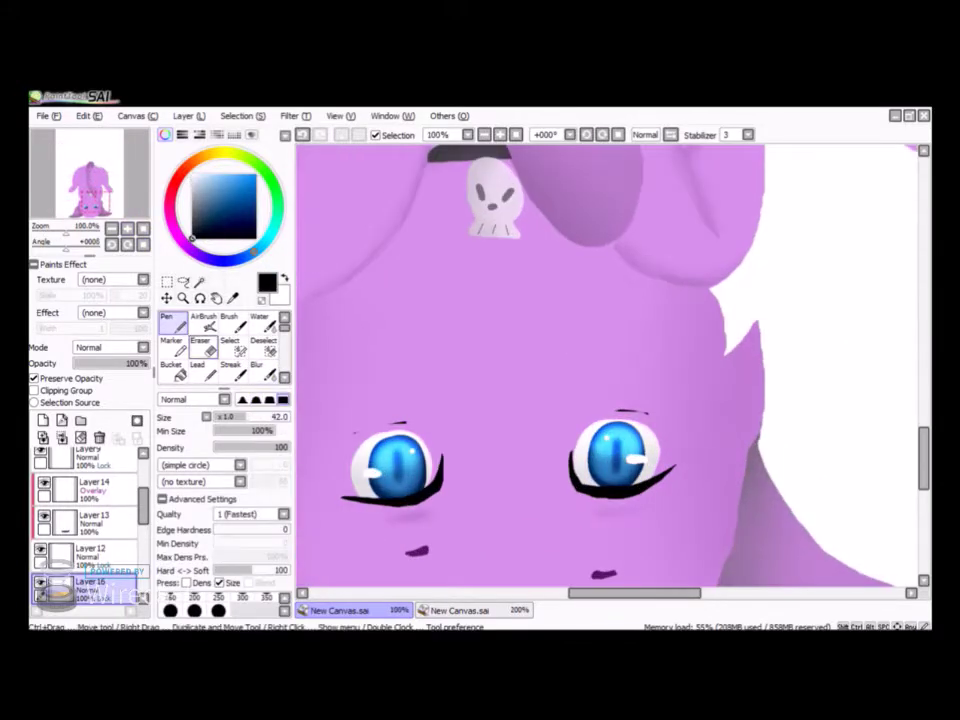
key("ctrl+shift+n")
key("e")
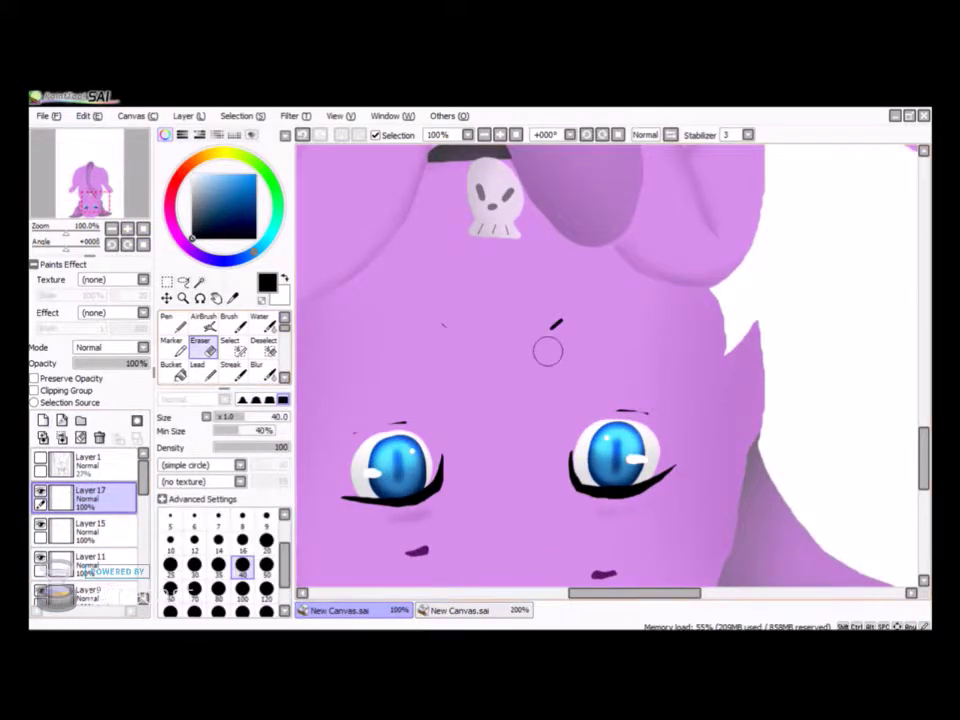
Step: Draw a small pale pink nose between the eyes and mouth with the size 6 Pen, tidying and blending its edges
key("n")
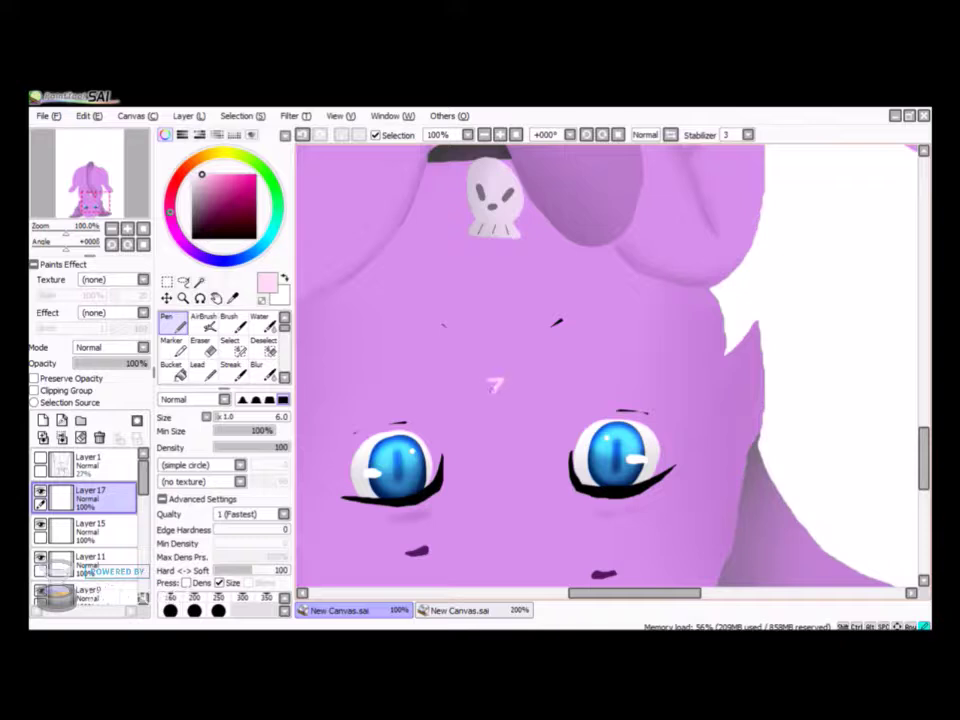
key("e")
key("n")
key("b")
Step: Add a new layer and draw a dark purple fold line inside the left ear with the size 6 Pen
left_click(127, 228)
key("Home")
scroll(606, 340, "down", 10)
key("ctrl+shift+n")
key("n")
mouse_move(460, 335)
left_mouse_down()
mouse_move(400, 450)
mouse_move(339, 467)
left_mouse_up()
key("ctrl+z")
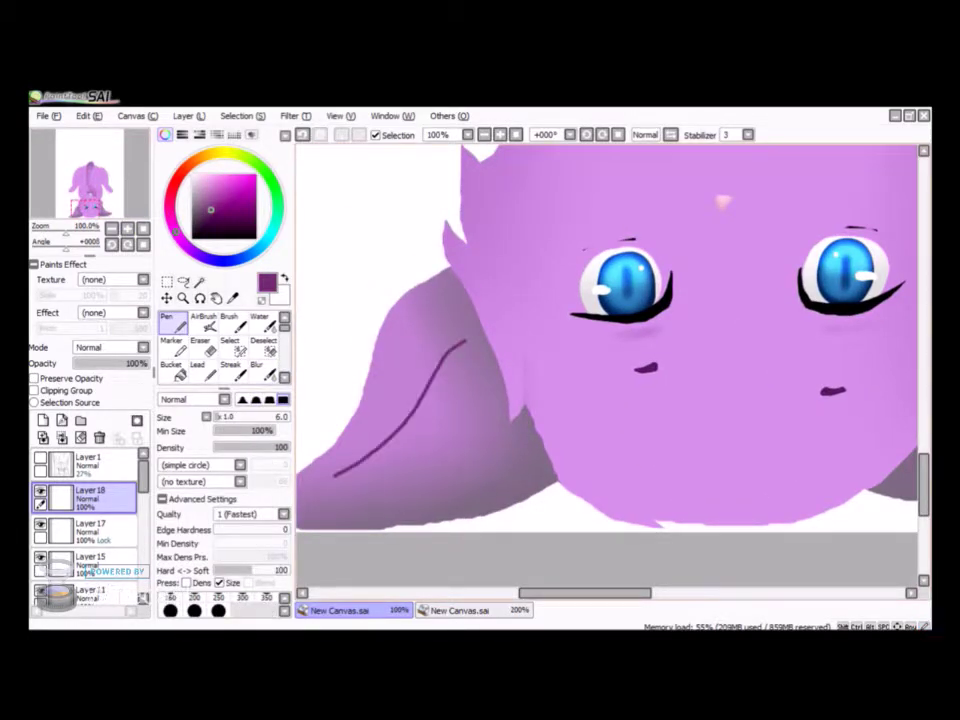
Step: Draw a matching dark purple fold line inside the right ear and soften it with Blur
left_click_drag(800, 400, 320, 320)
left_click_drag(487, 320, 645, 350)
key("b")
left_click_drag(490, 322, 645, 350)
Step: Blend the left ear's fold line into the ear with Blur at size 24 and check the whole figure
left_click_drag(350, 300, 885, 300)
mouse_move(400, 390)
left_mouse_down()
mouse_move(525, 260)
mouse_move(440, 230)
left_mouse_up()
scroll(300, 261, "down", 2)
left_click_drag(600, 300, 560, 380)
key("Home")
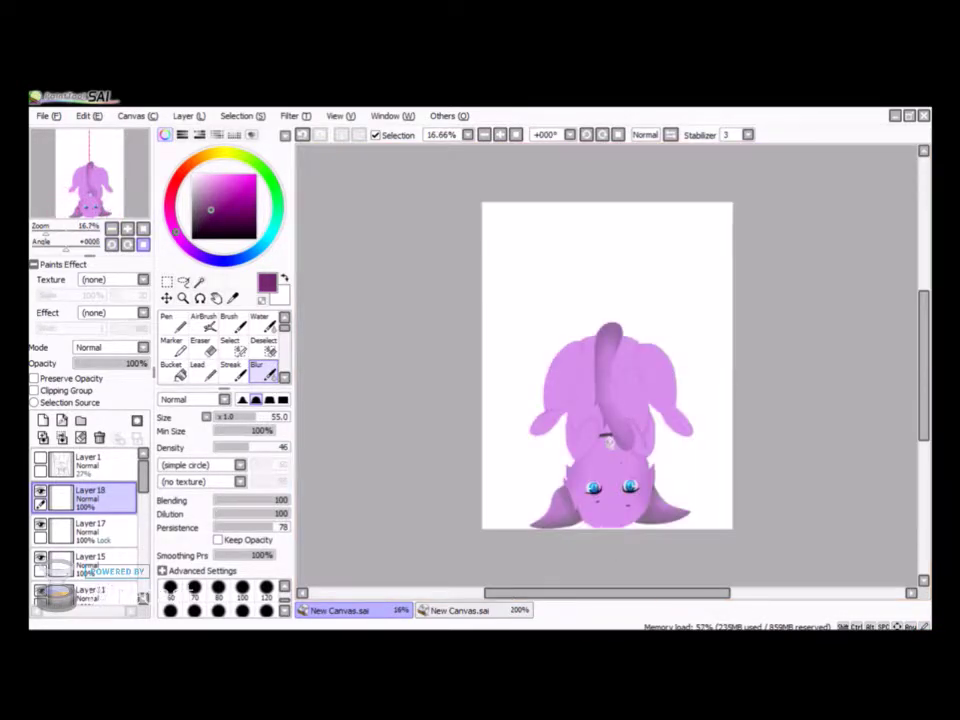
scroll(610, 380, "up", 5)
left_click_drag(600, 550, 640, 250)
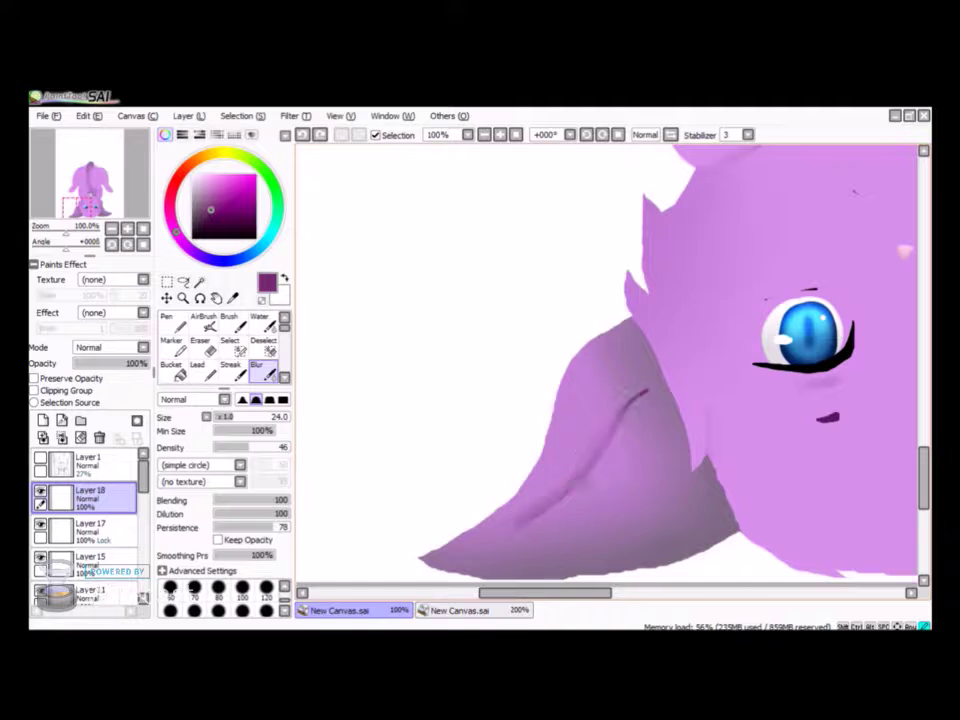
scroll(606, 363, "down", 4)
mouse_move(620, 300)
left_mouse_down()
mouse_move(587, 360)
mouse_move(564, 362)
left_mouse_up()
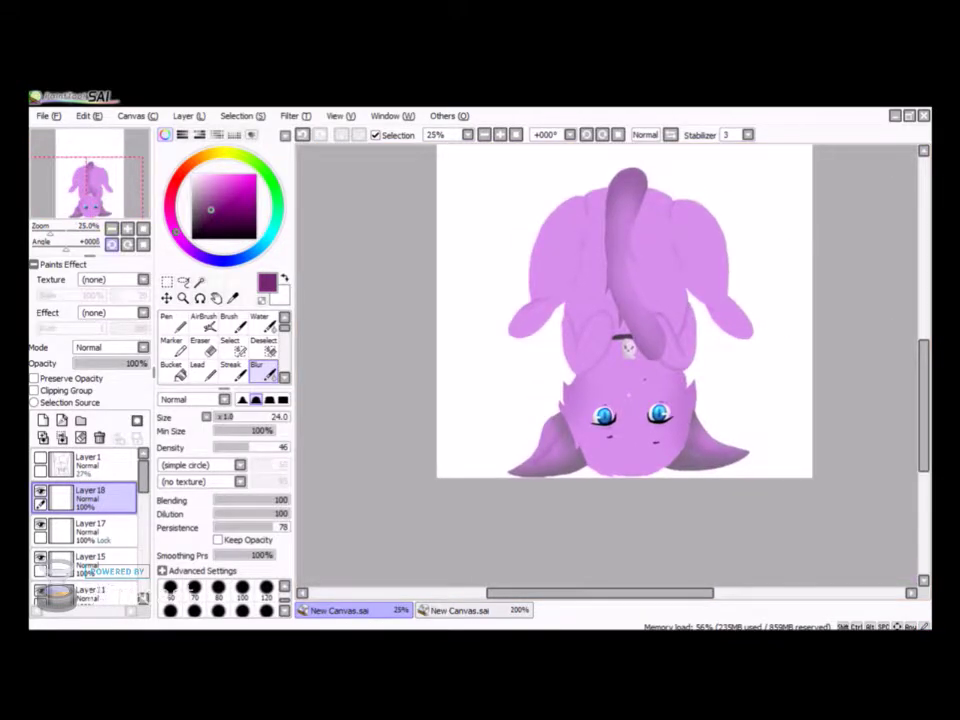
Step: Add a clipped layer above the body and paint purple shadows along both thighs and beside the tail with the size 55 Pen
left_click(43, 420)
left_click(34, 390)
left_click(166, 318)
scroll(502, 329, "up", 1)
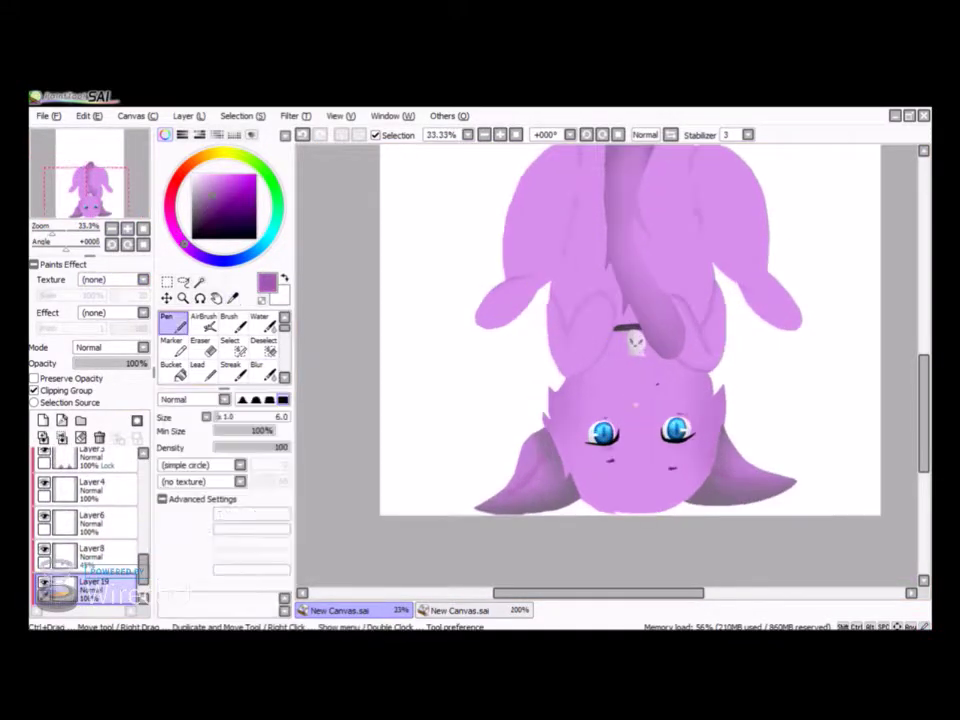
mouse_move(516, 355)
left_mouse_down()
mouse_move(540, 278)
mouse_move(572, 335)
left_mouse_up()
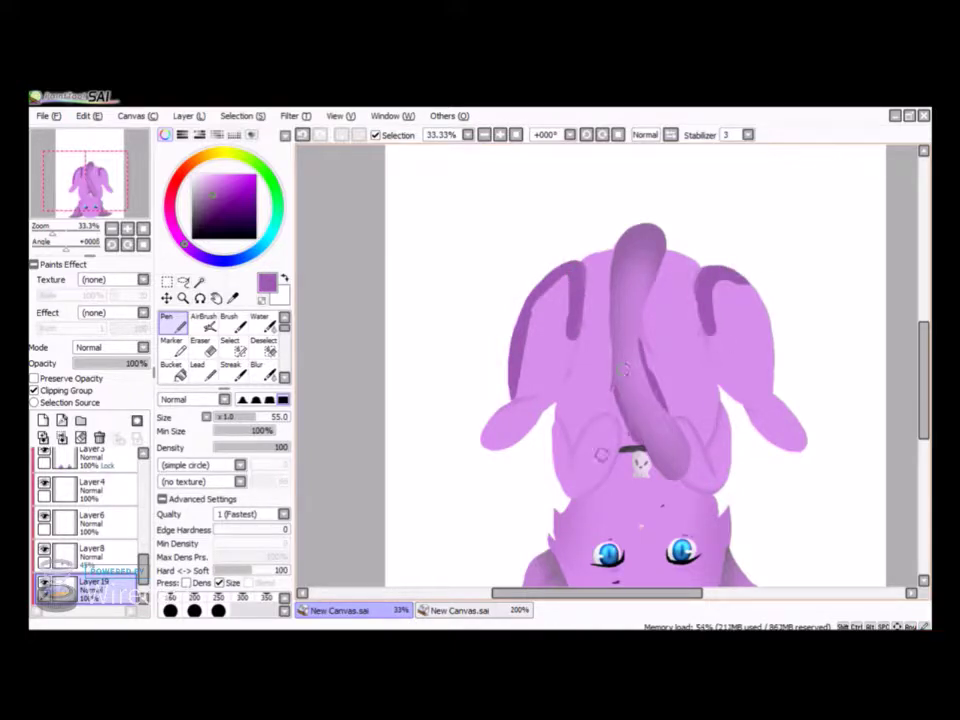
Step: Paint purple shadows below both forearms and around the collar, trimming them with the size 40 Eraser
key("e")
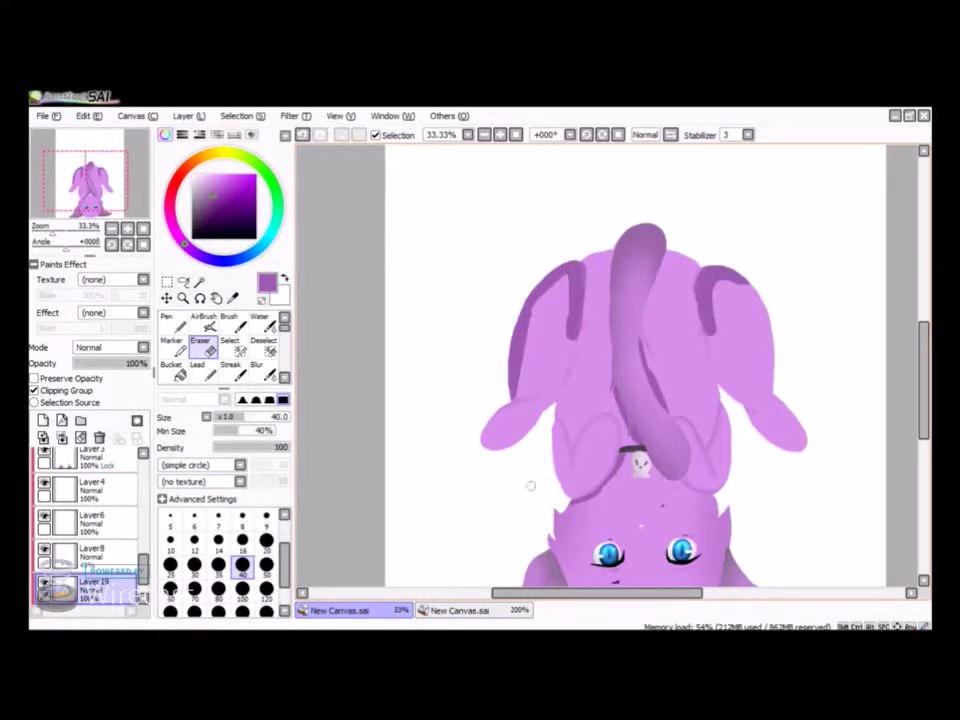
key("n")
key("e")
key("n")
key("e")
key("n")
Step: Blend the shadows on both thighs and beside the tail with Blur at size 100
key("u")
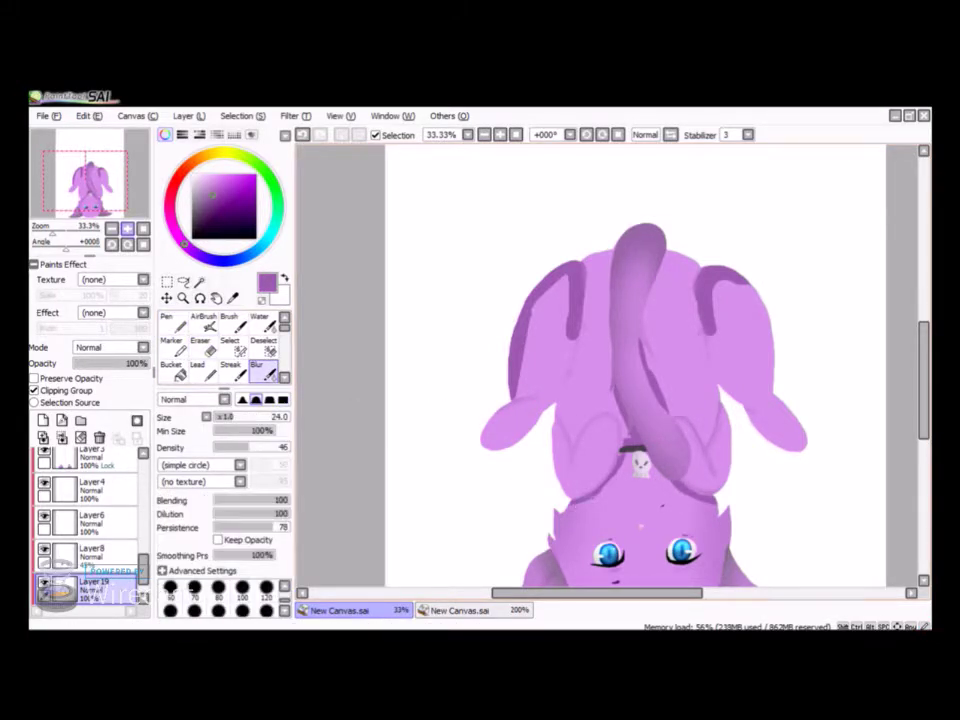
scroll(424, 368, "up", 3)
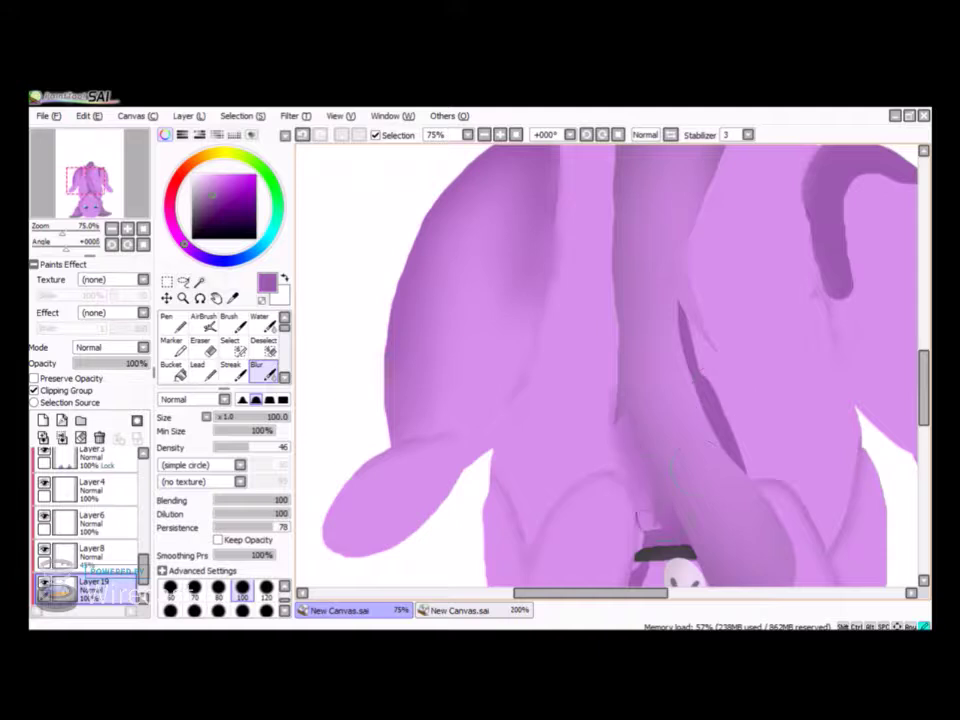
left_click_drag(665, 311, 545, 475)
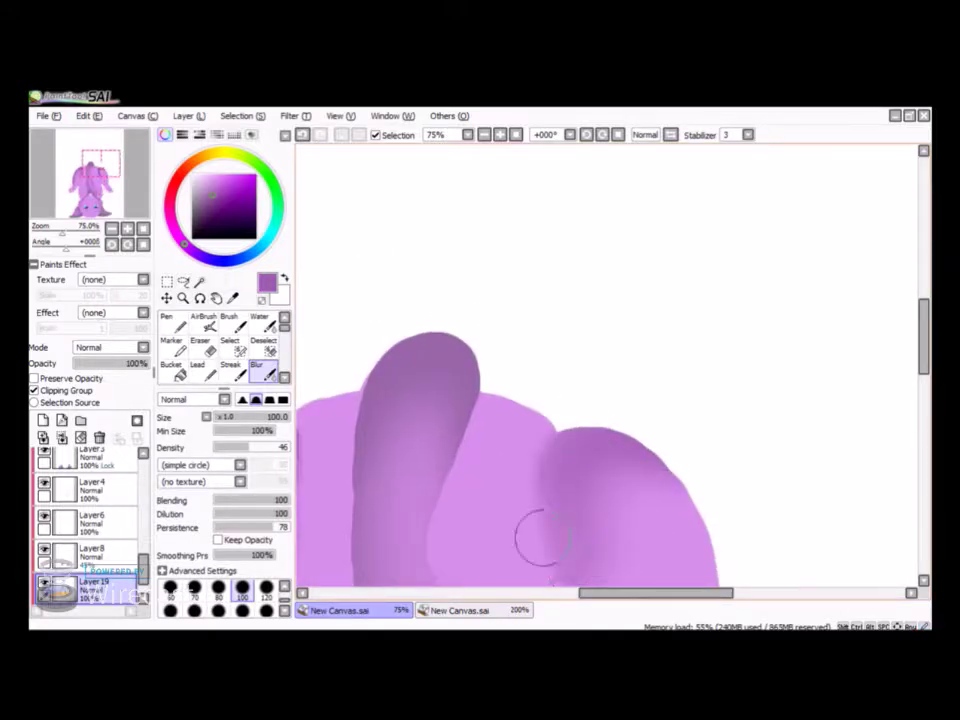
scroll(548, 472, "down", 2)
scroll(645, 388, "up", 1)
Step: Extend the purple shading around the right thigh's lower edge and blend it with the size 100 Blur
key("n")
mouse_move(595, 505)
left_mouse_down()
mouse_move(628, 435)
mouse_move(548, 270)
mouse_move(596, 300)
mouse_move(565, 440)
left_mouse_up()
key("b")
mouse_move(540, 300)
left_mouse_down()
mouse_move(580, 380)
mouse_move(575, 410)
mouse_move(560, 350)
mouse_move(482, 300)
mouse_move(497, 285)
left_mouse_up()
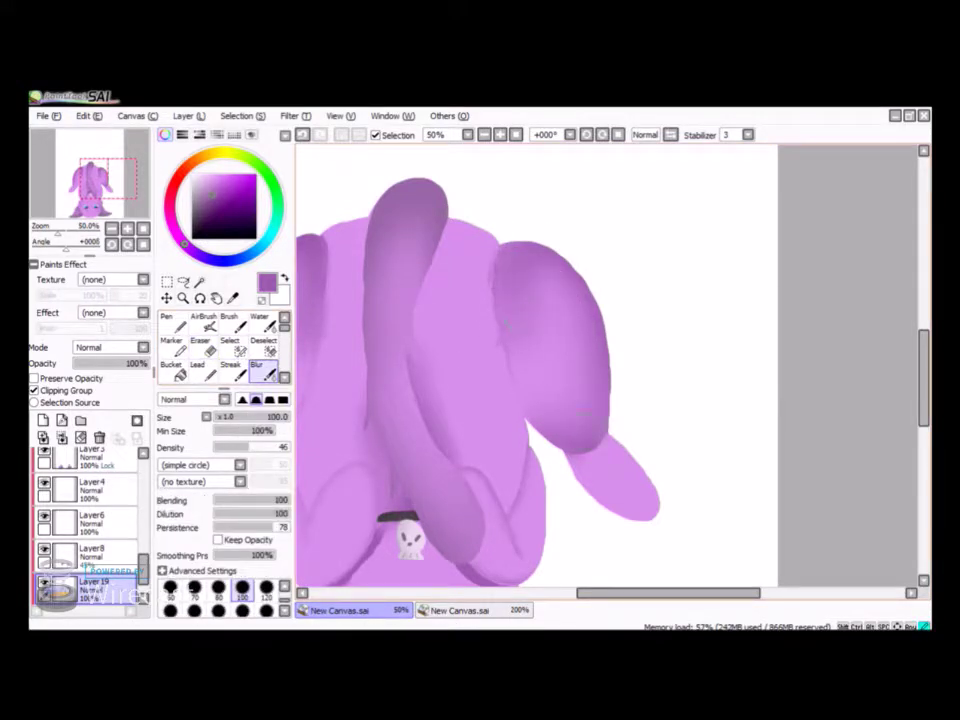
Step: Add purple shading along the left thigh's inner edge and blend it with the size 100 Blur
scroll(500, 280, "down", 2)
key("n")
key("b")
mouse_move(437, 235)
left_mouse_down()
mouse_move(441, 278)
mouse_move(455, 288)
left_mouse_up()
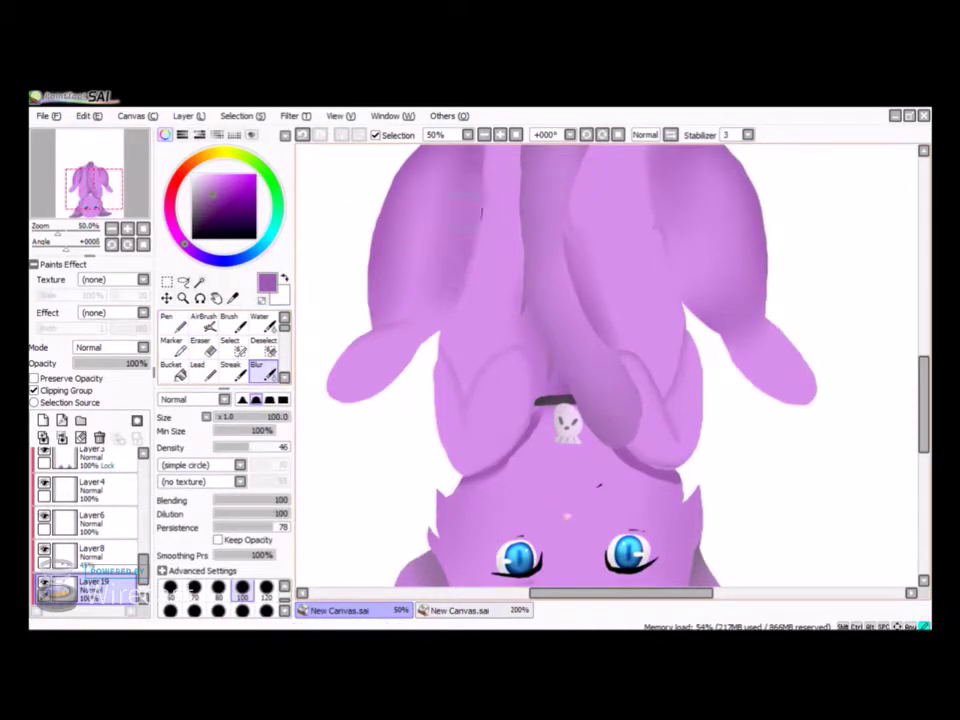
Step: Reduce the Blur size to 34 and soften the shadows below the forearms and around the tail tip
key("bracketleft")
key("bracketleft")
key("bracketleft")
key("bracketleft")
key("bracketleft")
key("bracketleft")
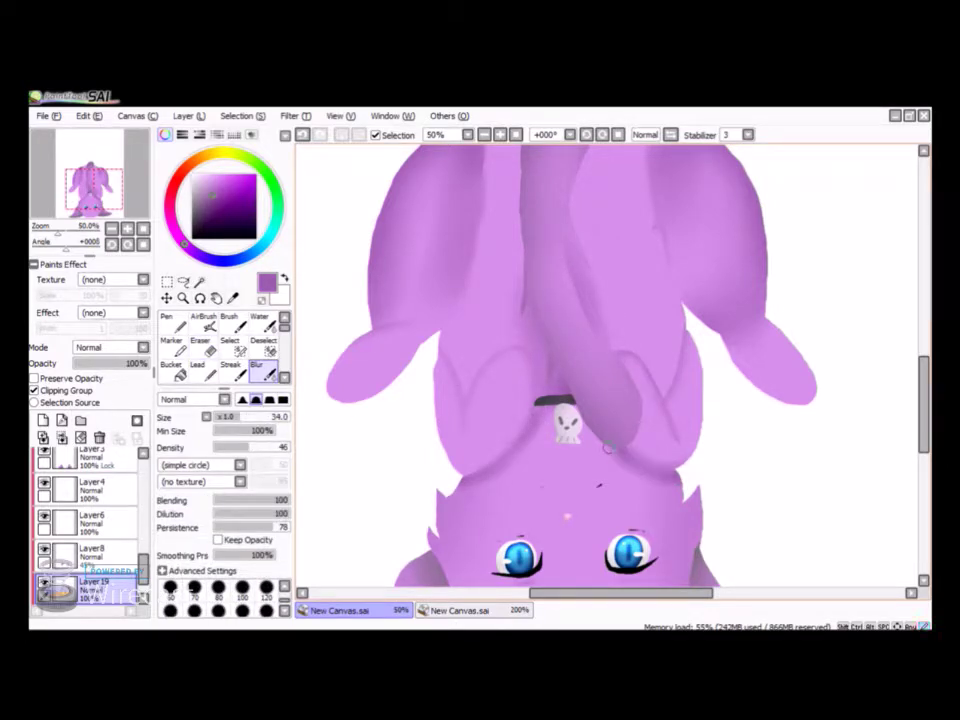
Step: Touch up the shadow around the skull collar with the size 24 Pen and blend it with Blur
scroll(604, 453, "down", 2)
key("n")
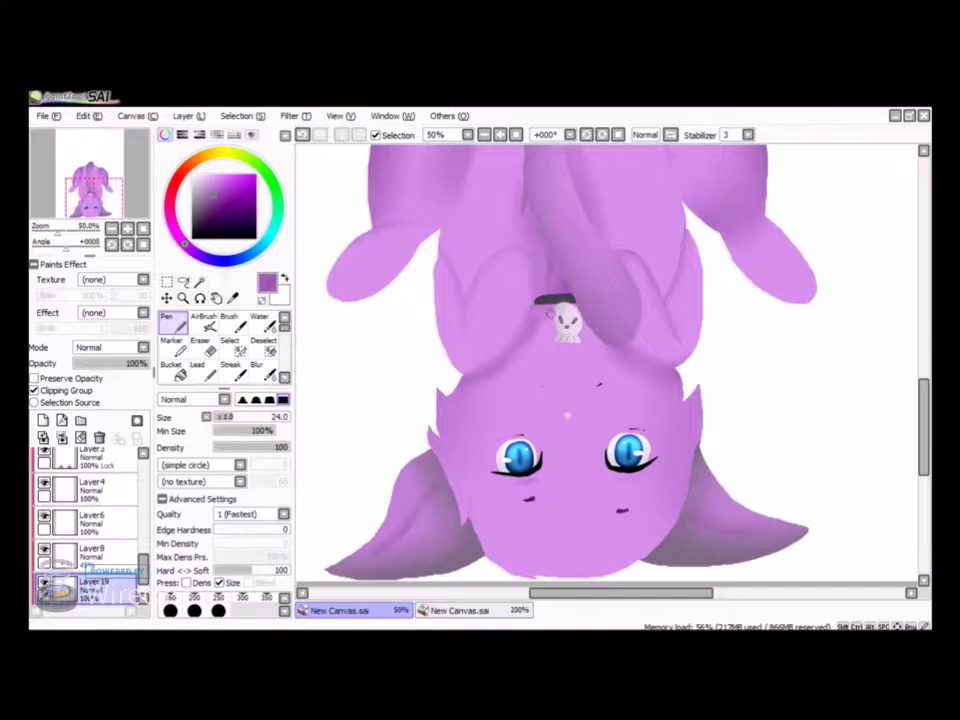
key("b")
Step: Refine the body shading with the Eraser and size 100 Blur, and set Layer19's opacity to 56%
key("minus")
key("minus")
key("minus")
key("e")
key("b")
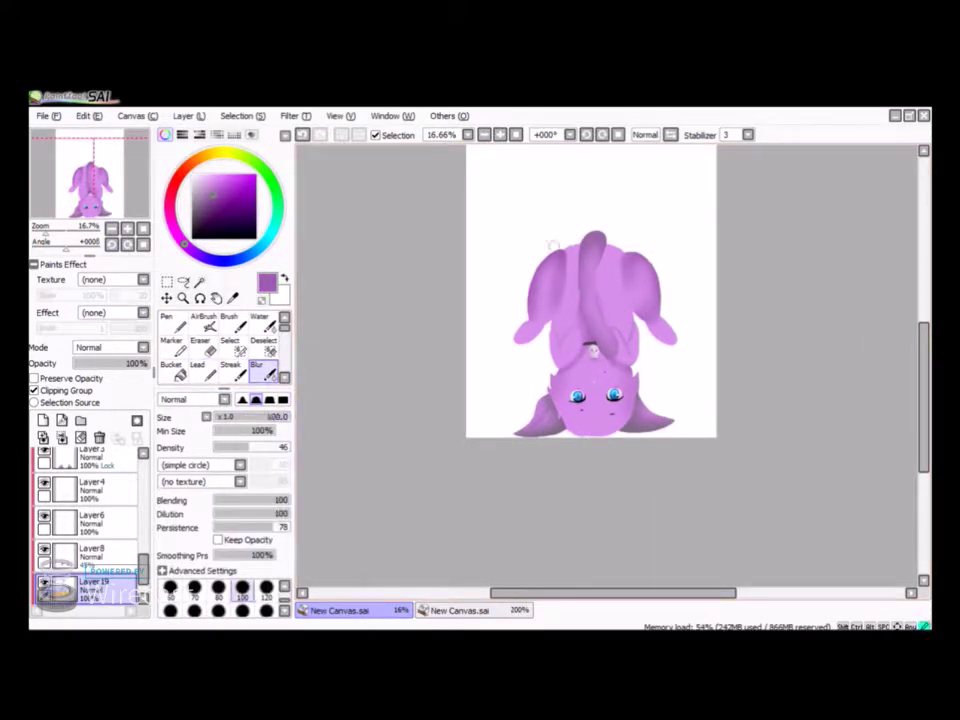
left_click(115, 363)
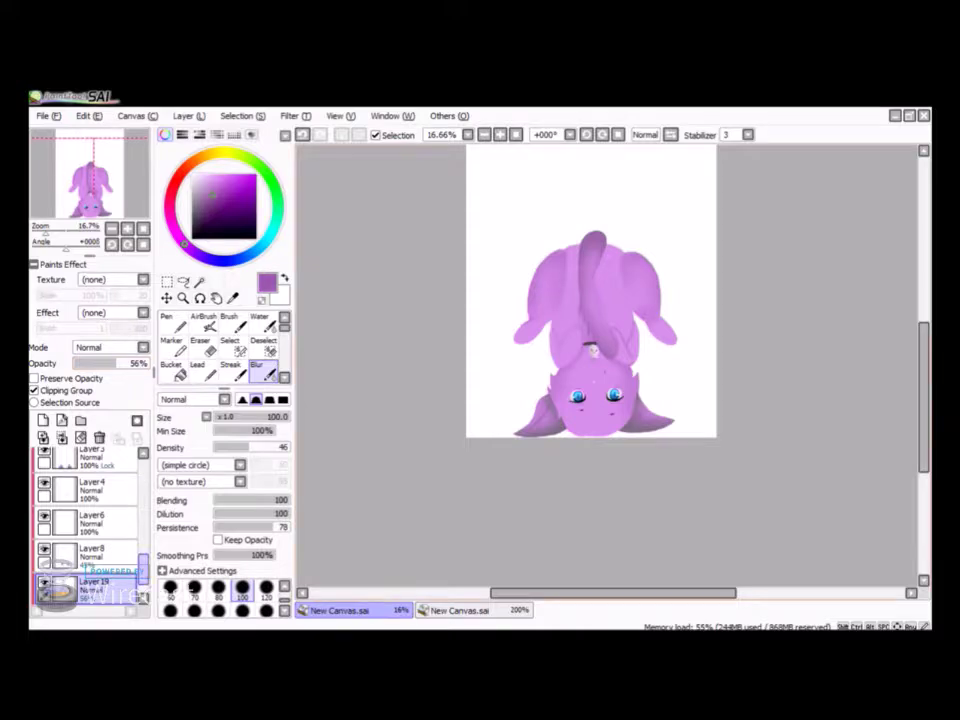
Step: Show the sketch layer, add a layer beneath the cat and fill the tree trunk with reddish brown using the Pen
key("ctrl+shift+n")
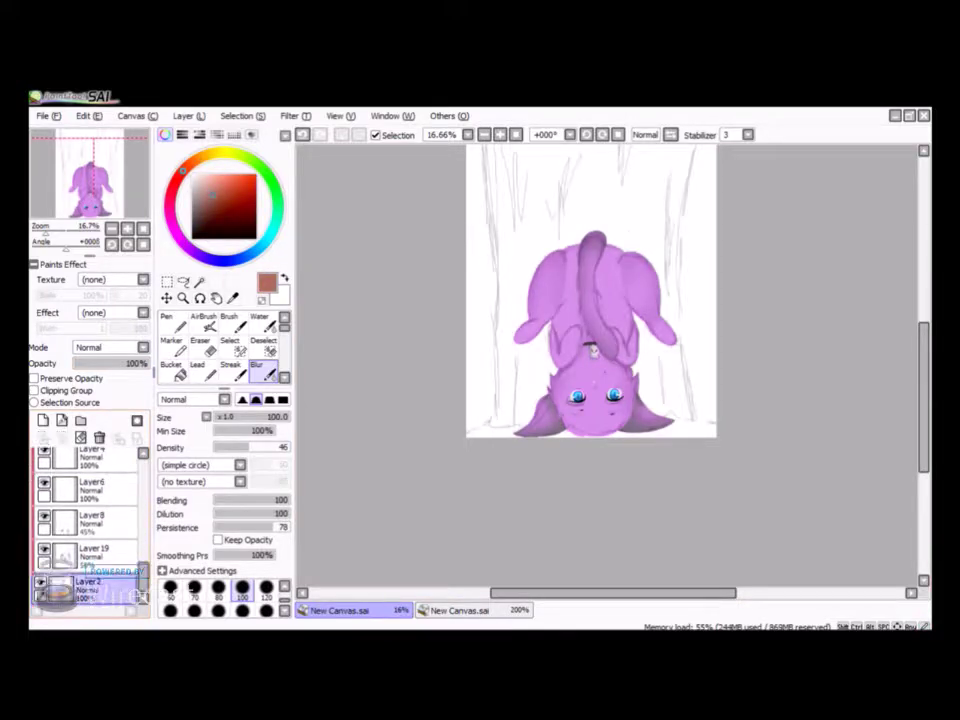
left_click(218, 610)
mouse_move(567, 395)
left_mouse_down()
mouse_move(543, 209)
mouse_move(585, 237)
mouse_move(609, 302)
mouse_move(621, 231)
mouse_move(641, 238)
mouse_move(640, 329)
mouse_move(658, 407)
left_mouse_up()
scroll(658, 407, "up", 1)
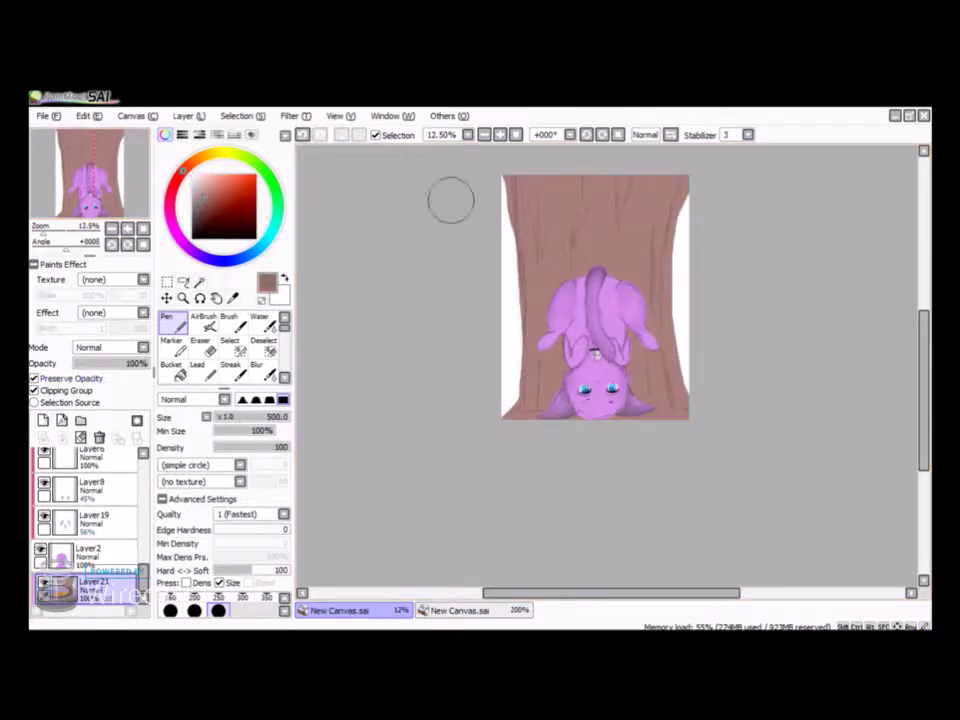
Step: Shade the trunk's edges and top in darker brown on Layer21 with the size 500 Pen and blend with Blur at size 120
left_click_drag(595, 200, 493, 279)
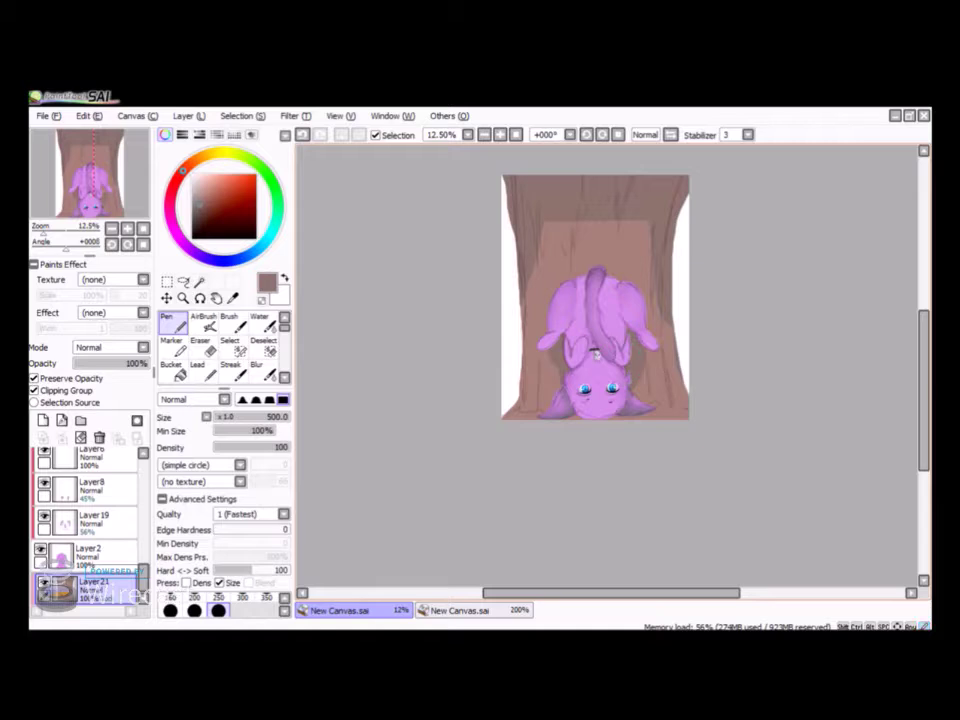
left_click(257, 368)
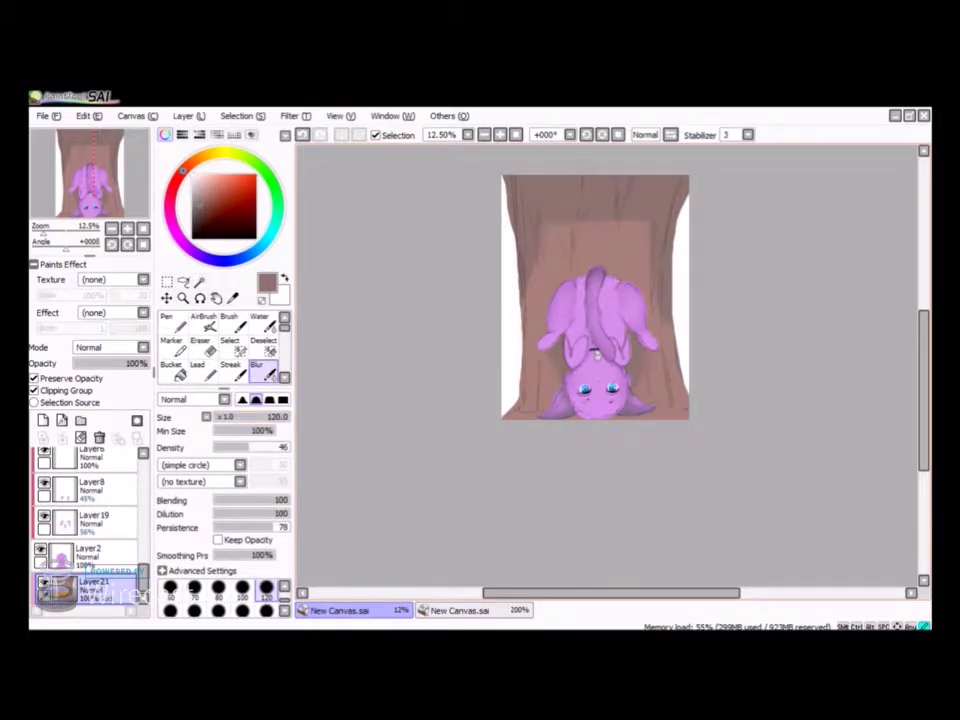
Step: Draw dark brown bark lines down the tree trunk on a new clipped layer with the size 7 Pen, cleaning up with the Eraser
key("n")
key("ctrl+shift+n")
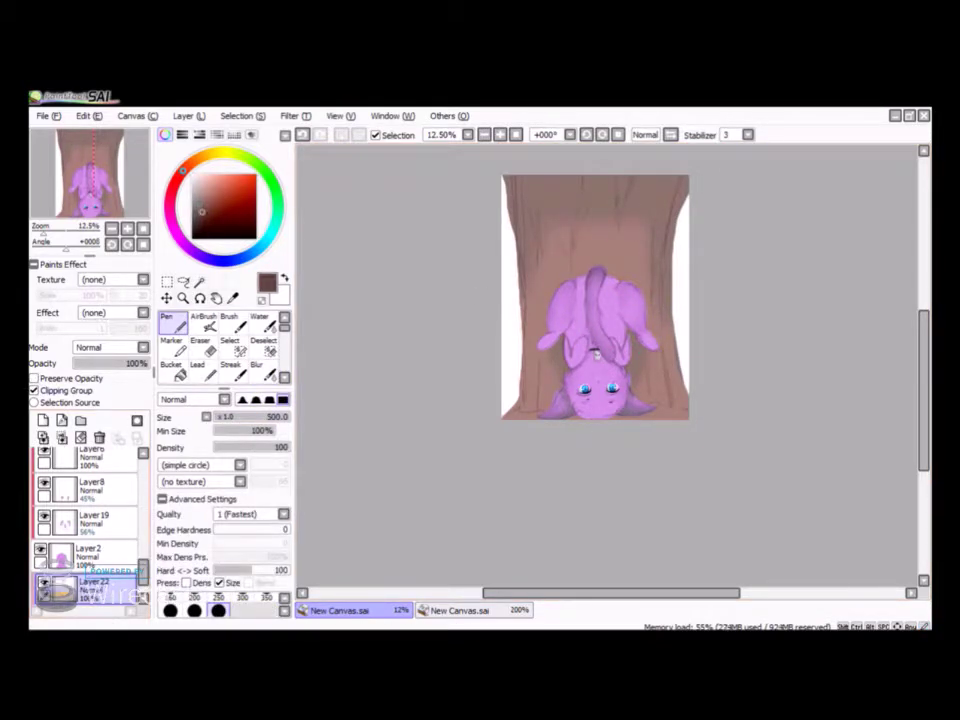
left_click_drag(572, 210, 572, 267)
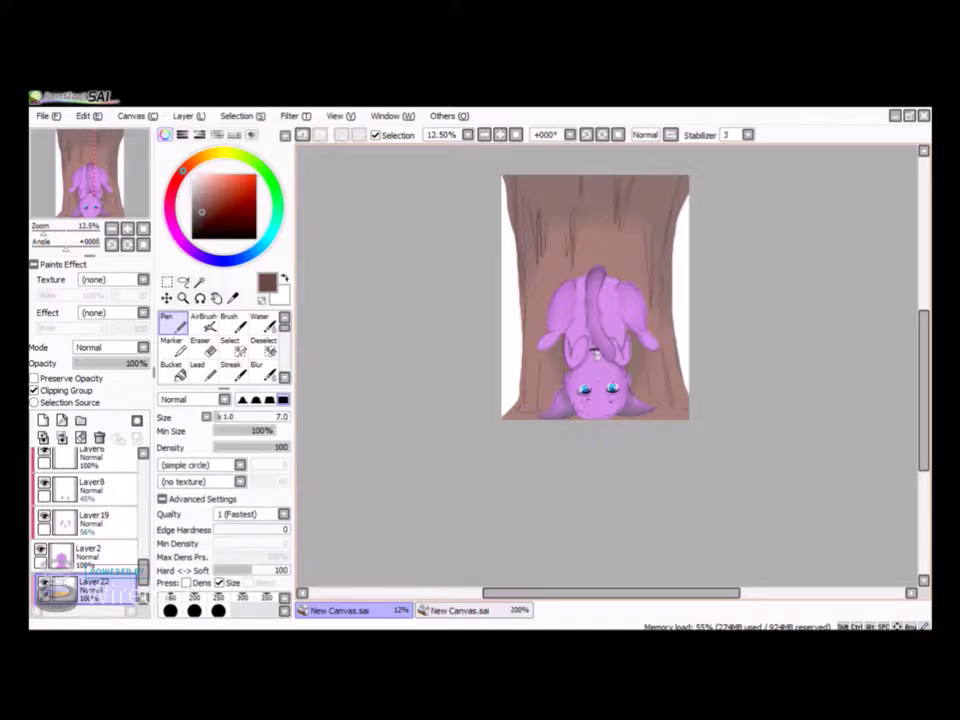
key("e")
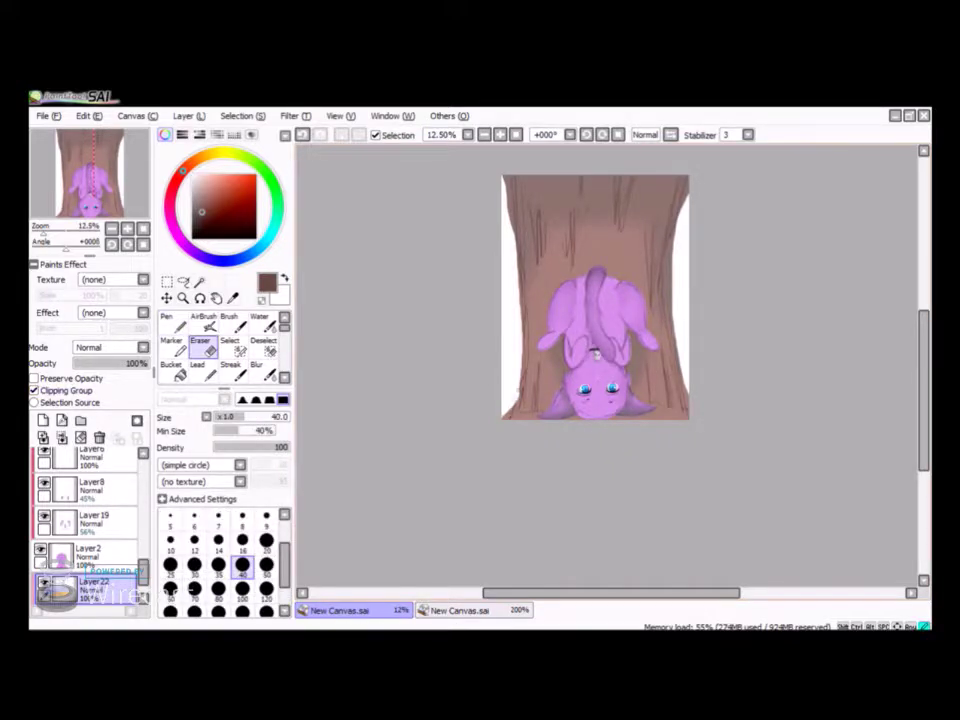
scroll(90, 520, "up", 2)
key("n")
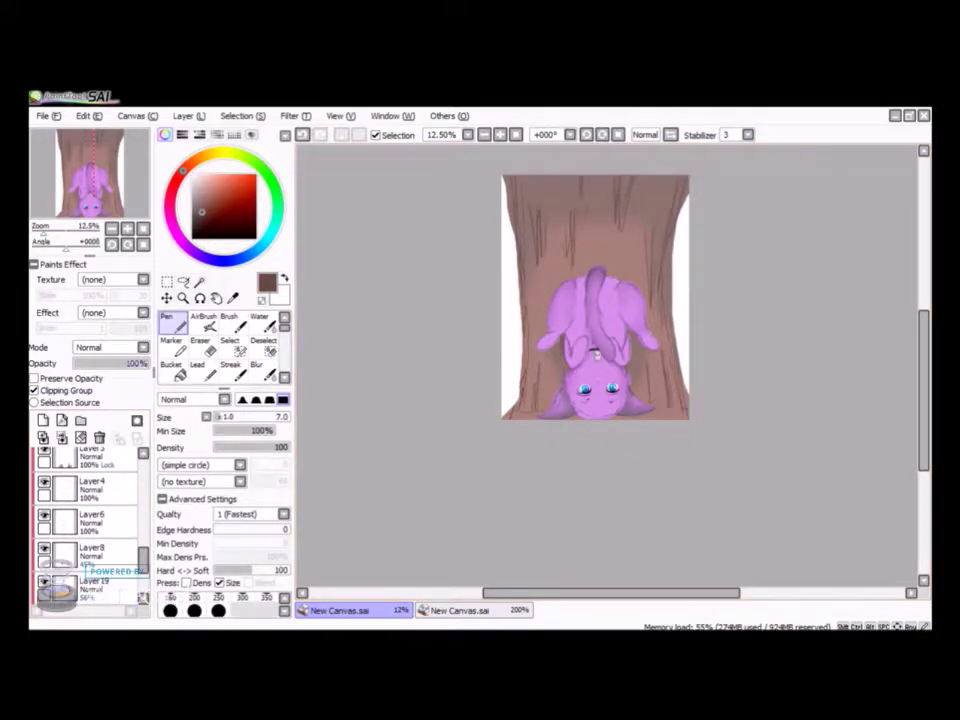
Step: Hide the sketch layer and set the bark-line layer's opacity to 51%
scroll(90, 520, "up", 3)
left_click(90, 462)
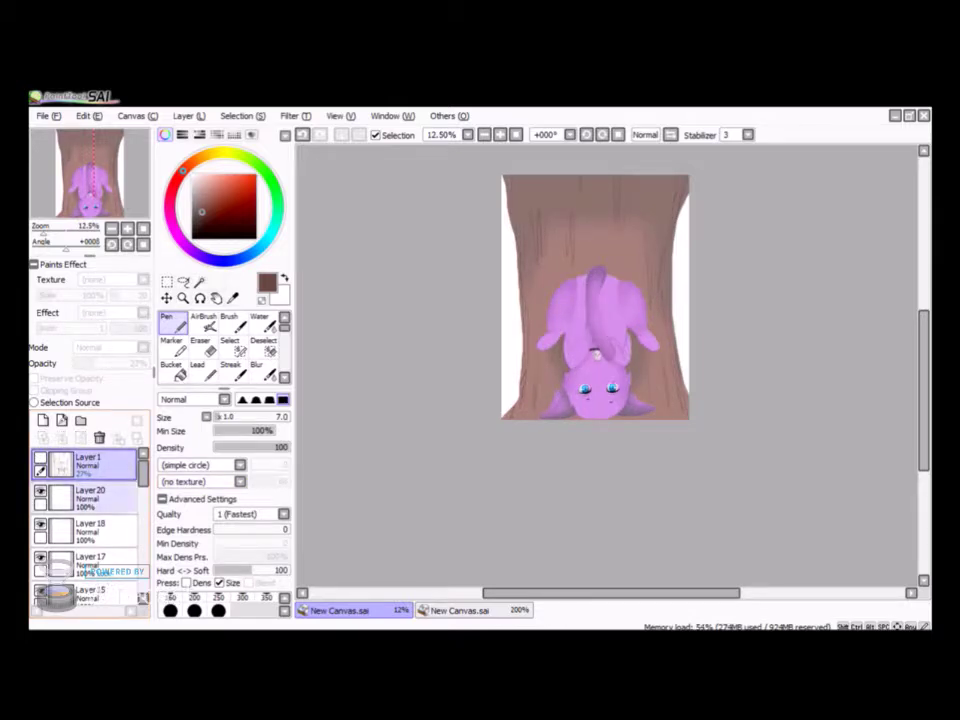
scroll(90, 520, "down", 5)
left_click(90, 553)
left_click(90, 583)
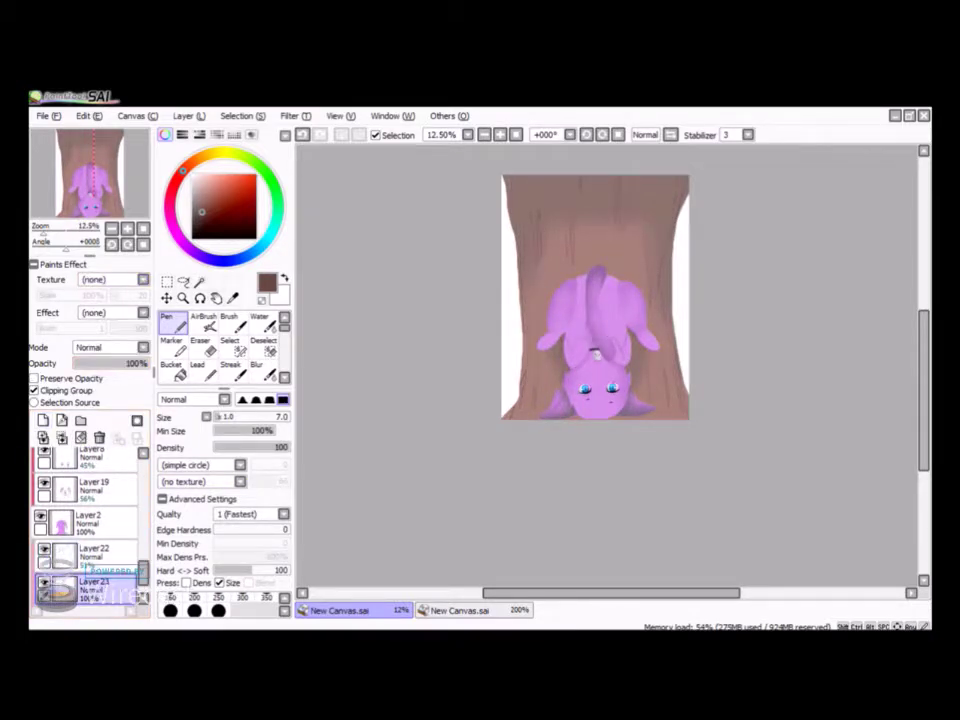
Step: Try to paint a very dark brown shadow down the trunk's left side with the size 500 Pen
left_click(204, 221)
left_click(218, 610)
left_click_drag(484, 167, 495, 430)
left_click(33, 378)
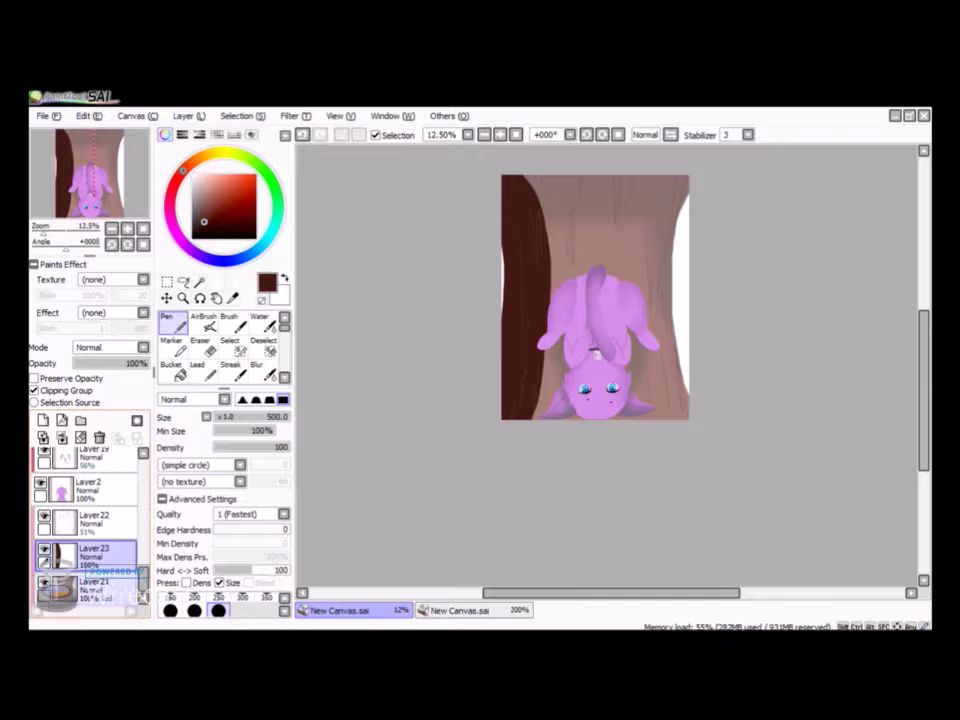
key("ctrl+z")
left_click_drag(483, 163, 505, 425)
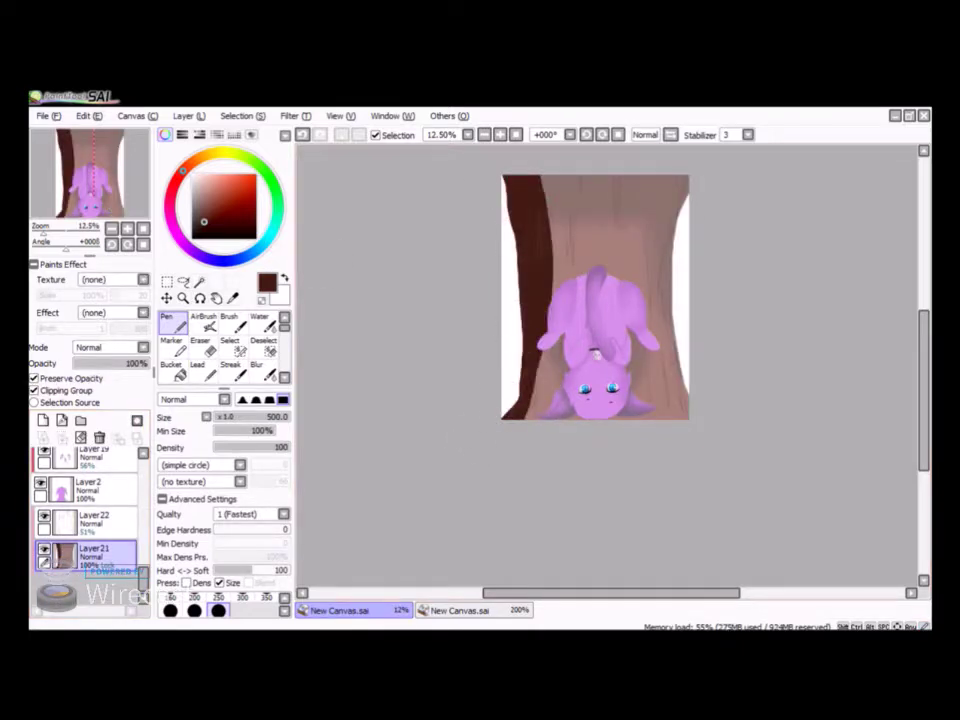
key("ctrl+z")
Step: Paint very dark brown shadows down both sides of the trunk on clipped Layer23 with the size 500 Pen, using Shade mode
left_click(43, 420)
left_click_drag(512, 168, 508, 425)
left_click_drag(697, 186, 682, 425)
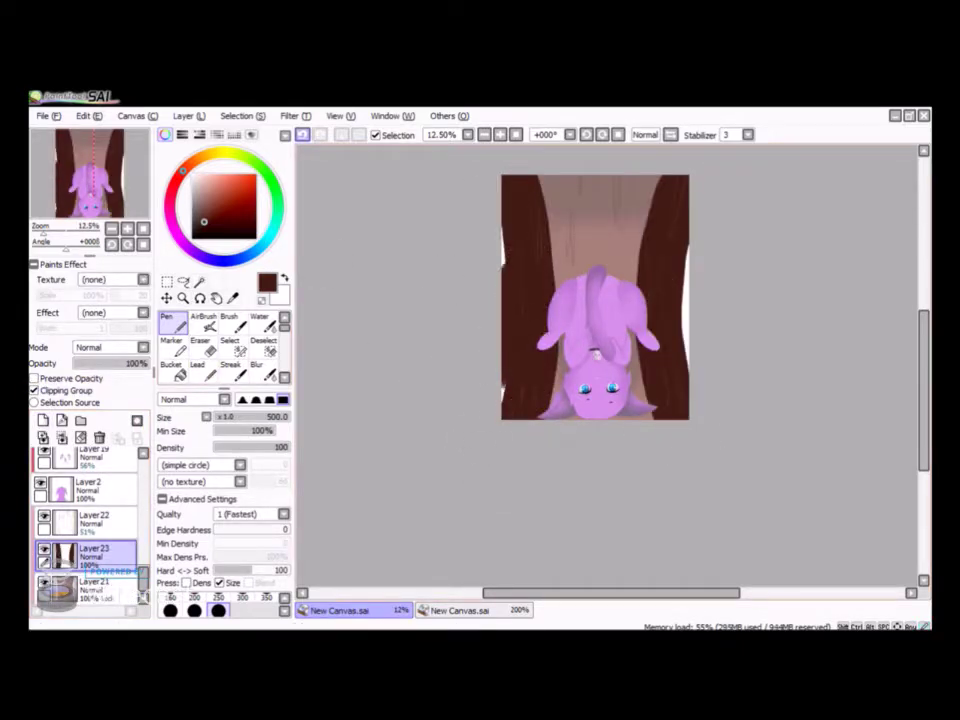
key("ctrl+z")
key("ctrl+z")
left_click_drag(512, 170, 508, 420)
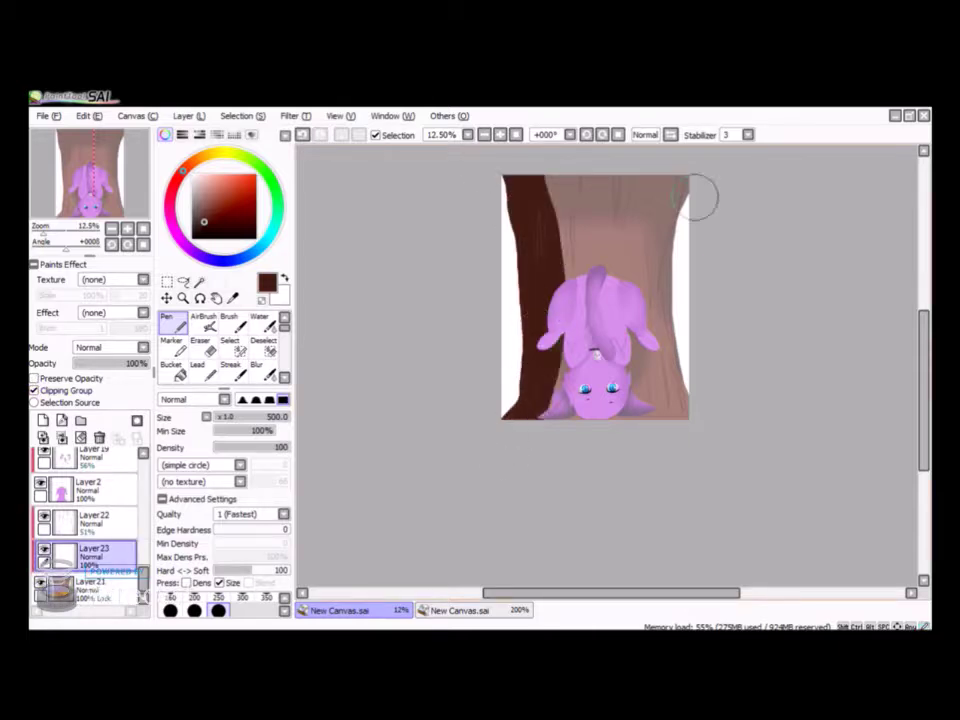
left_click_drag(696, 193, 682, 420)
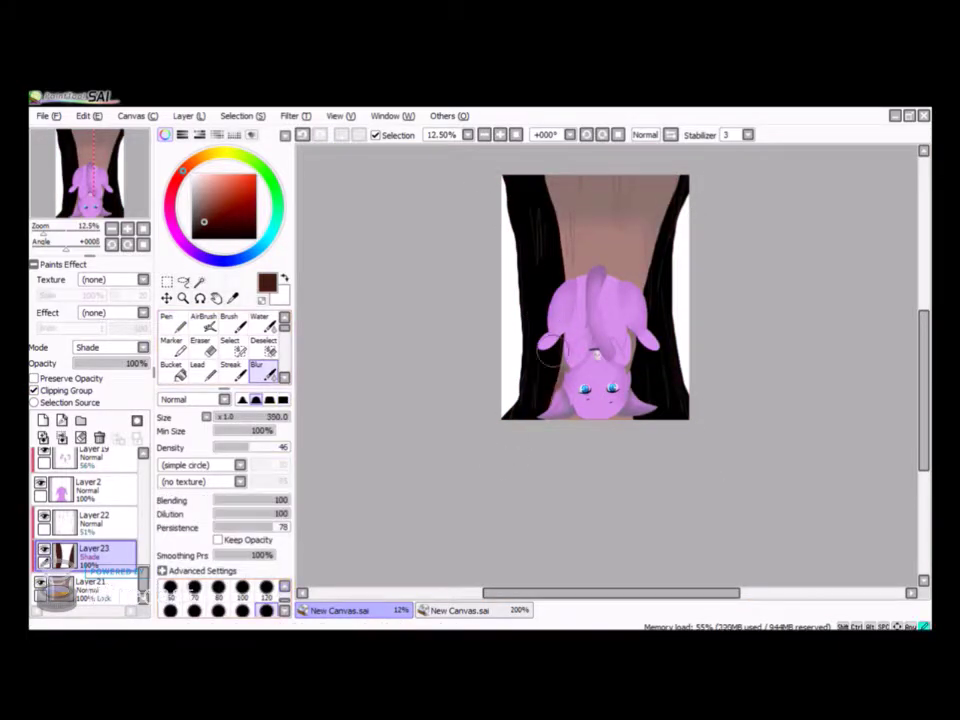
Step: Lower Layer23's opacity to 23% and soften the trunk shading with Blur at size 350
left_click_drag(148, 363, 90, 363)
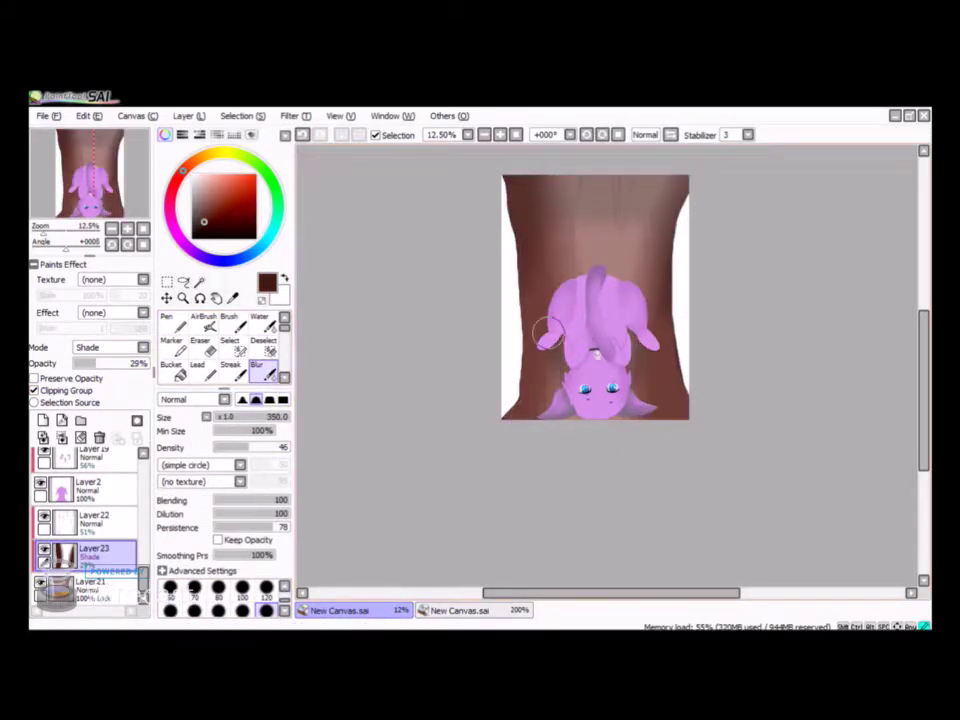
left_click(92, 582)
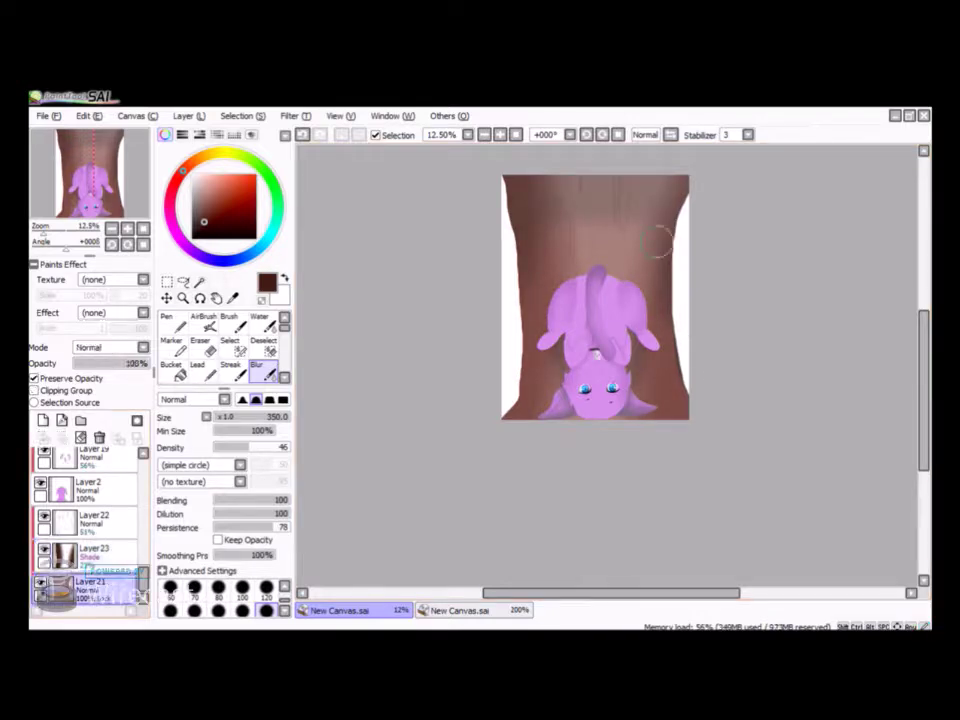
scroll(469, 473, "up", 1)
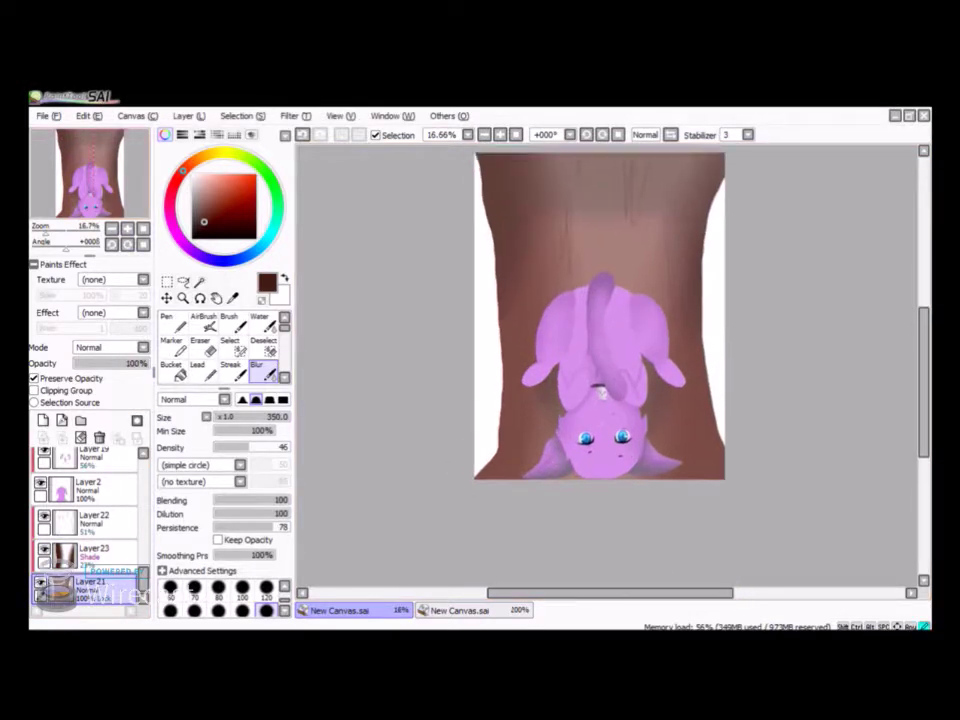
Step: Add an unclipped layer above the trunk and paint green ground across its base with the size 500 Pen
left_click(43, 420)
left_click(34, 390)
left_click(277, 196)
left_click(216, 211)
scroll(600, 450, "up", 1)
left_click(167, 322)
mouse_move(400, 440)
left_mouse_down()
mouse_move(439, 452)
mouse_move(765, 440)
left_mouse_up()
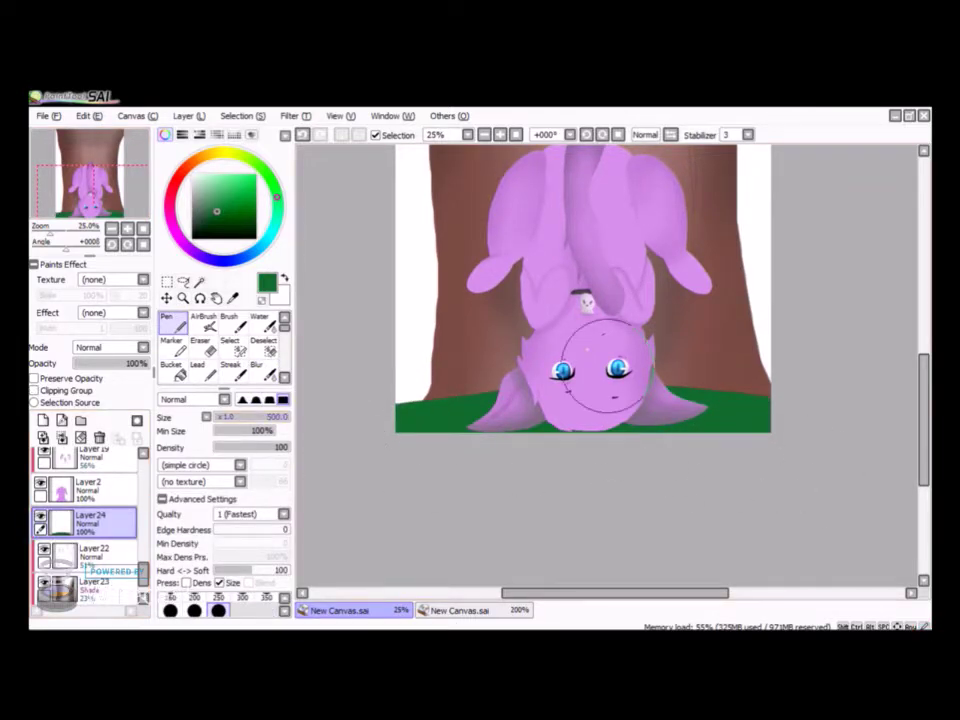
Step: Draw small green grass blades along the whole upper edge of the ground with the size 6 Pen
scroll(658, 456, "up", 2)
scroll(345, 425, "left", 3)
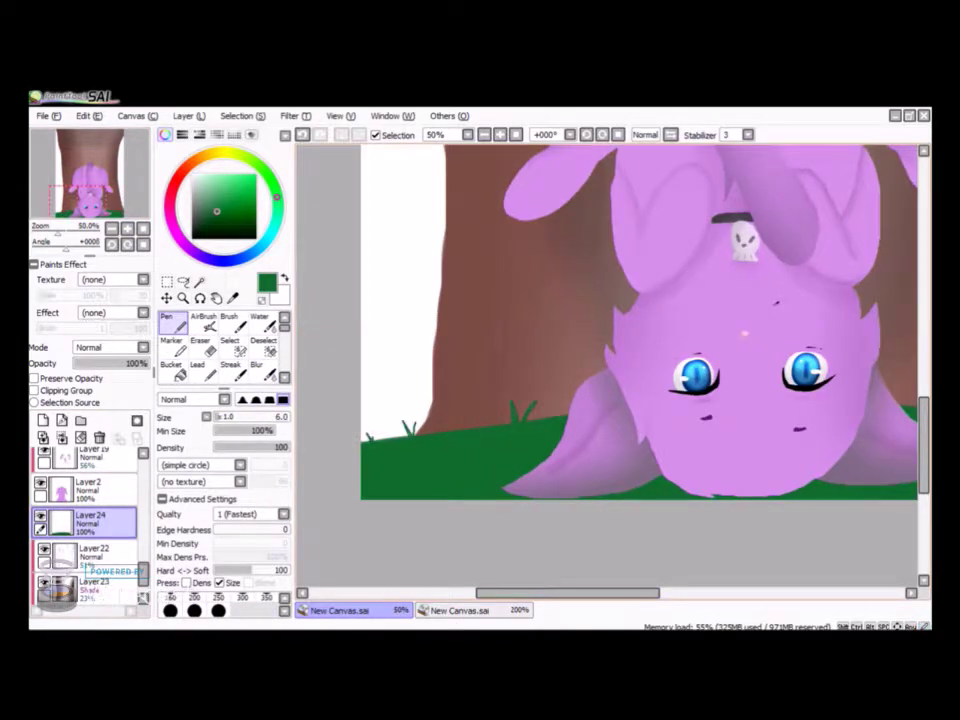
scroll(607, 322, "right", 5)
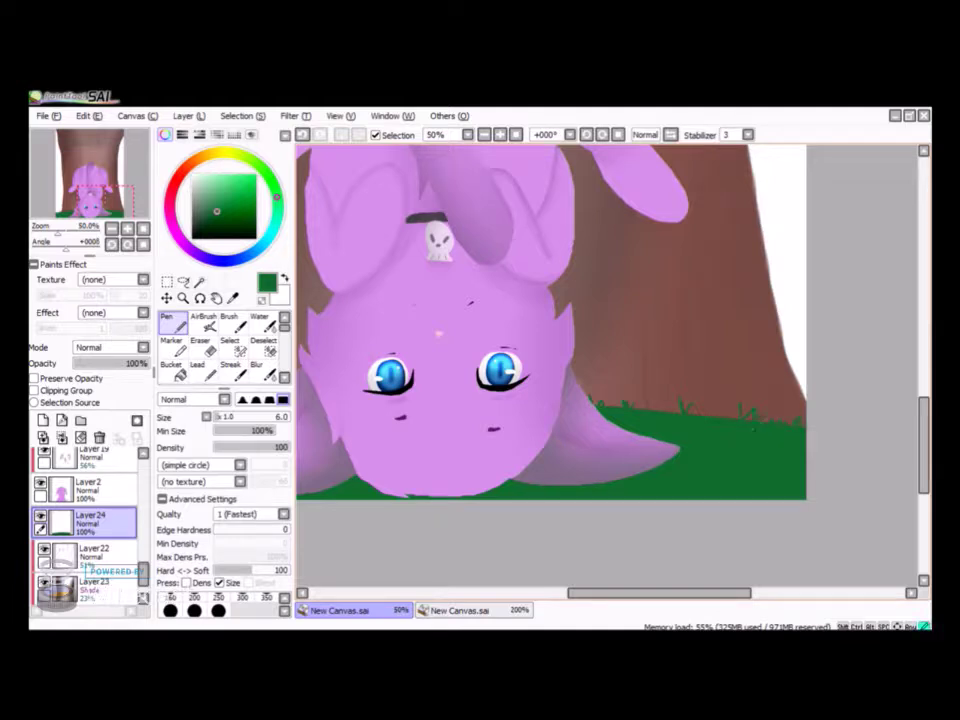
scroll(600, 320, "left", 2)
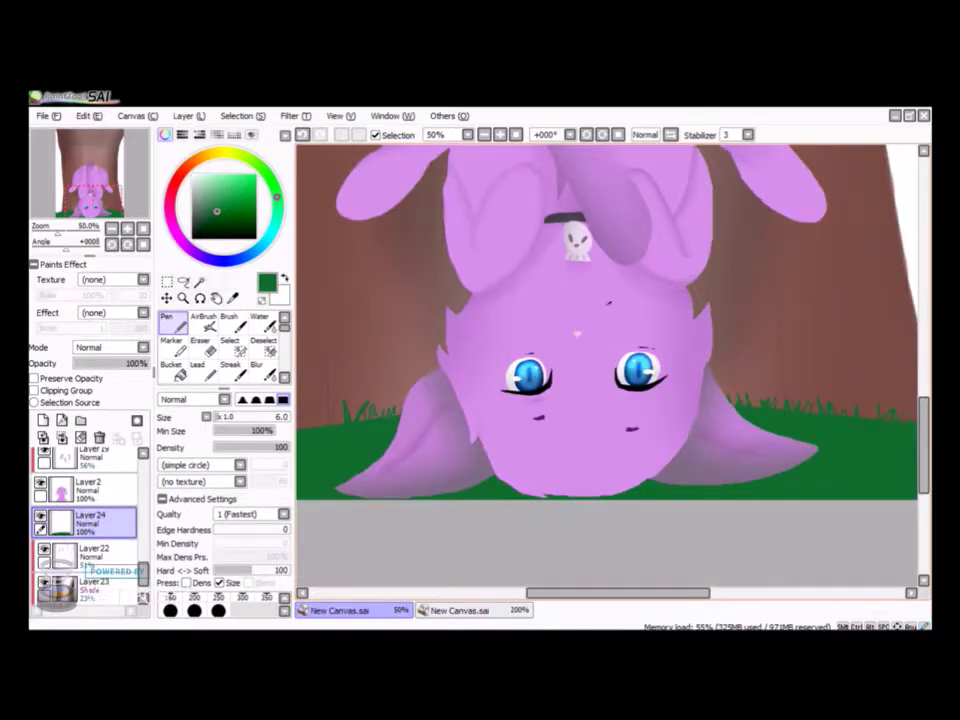
scroll(606, 322, "left", 3)
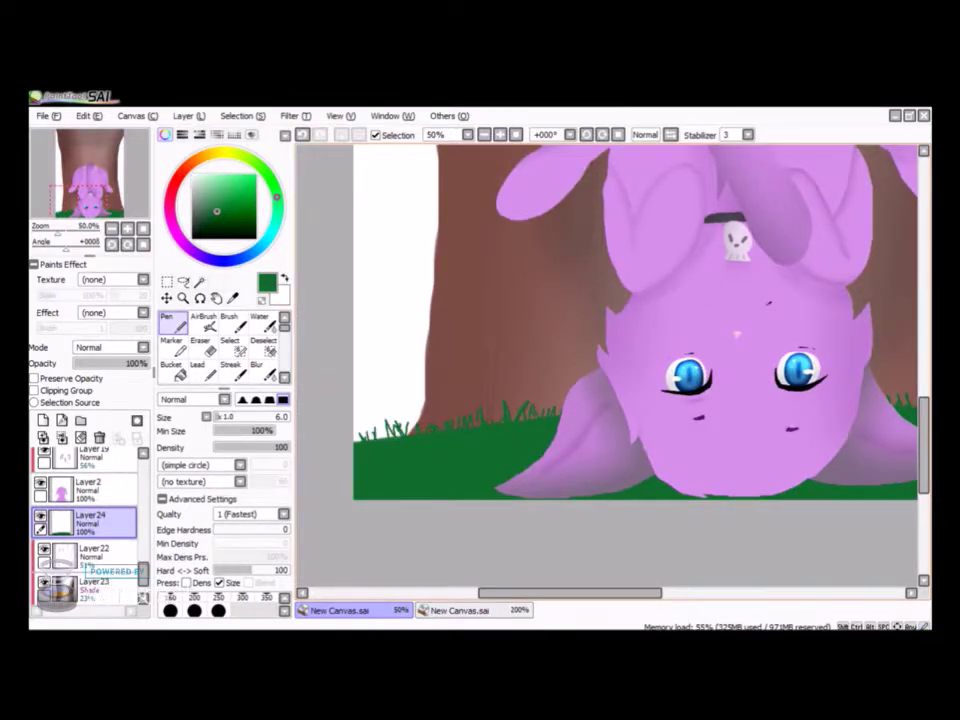
Step: Give Layer24 the Fur 1 pt texture at 288% scale and blend darker green into the opacity-locked grass with size 350 Blur
scroll(638, 365, "down", 3)
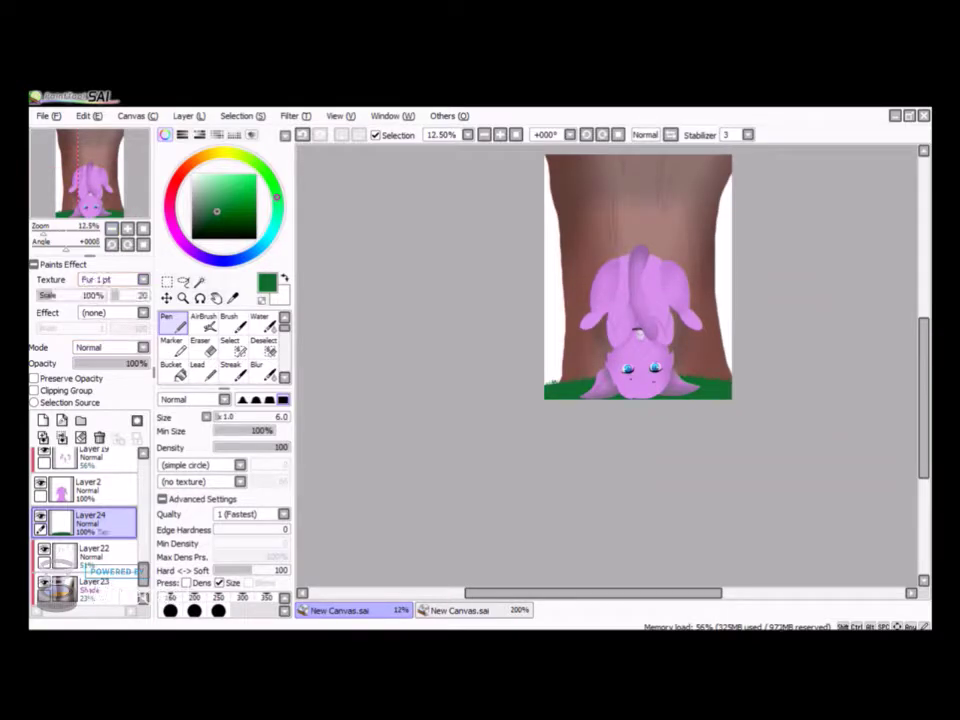
scroll(638, 365, "up", 3)
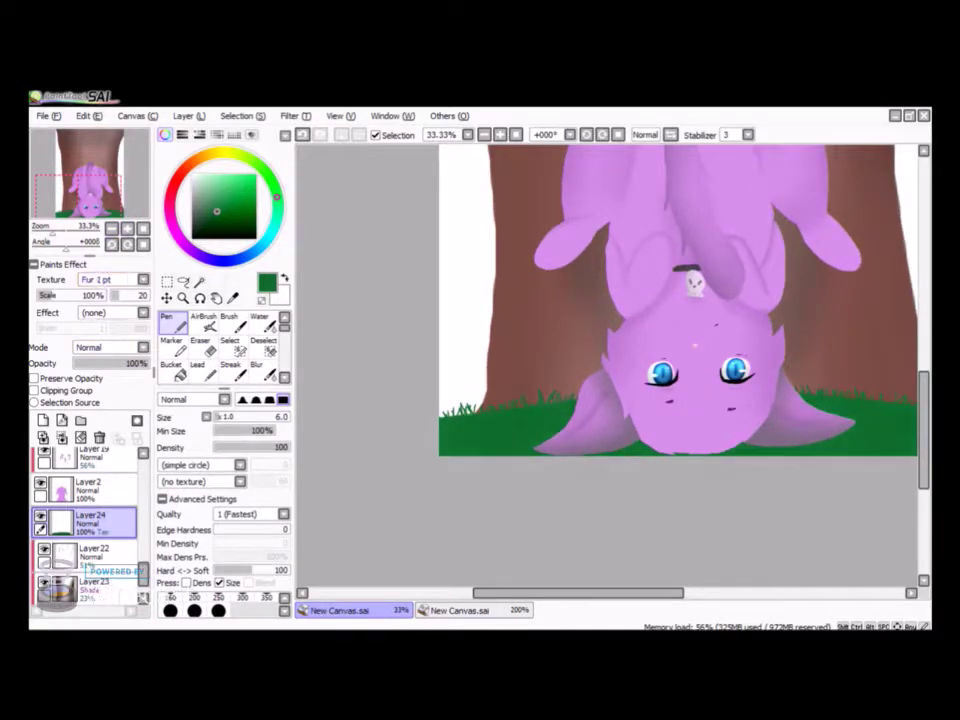
scroll(638, 365, "down", 1)
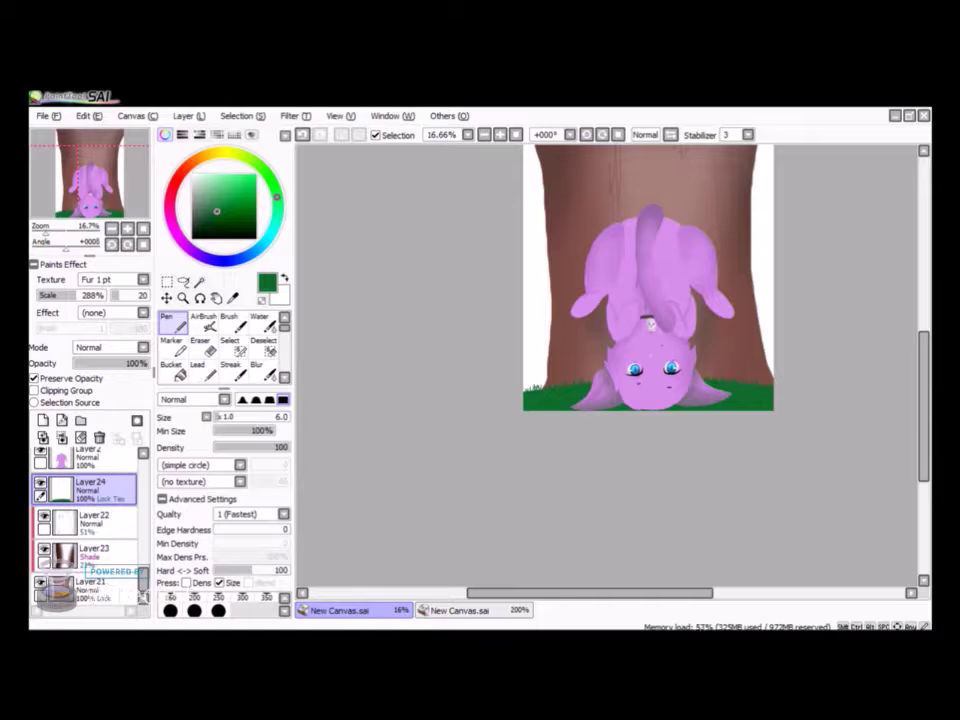
key("r")
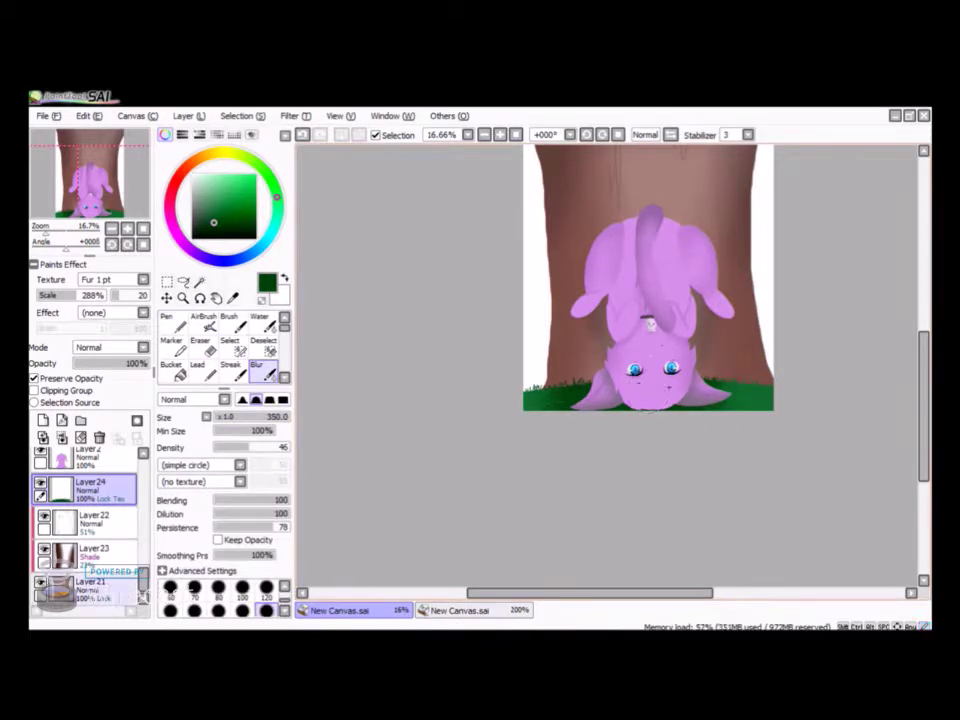
Step: Add a layer beneath the trunk and fill the sky on both sides with light blue using the size 100 Pen
left_click(90, 553)
key("n")
scroll(343, 296, "down", 1)
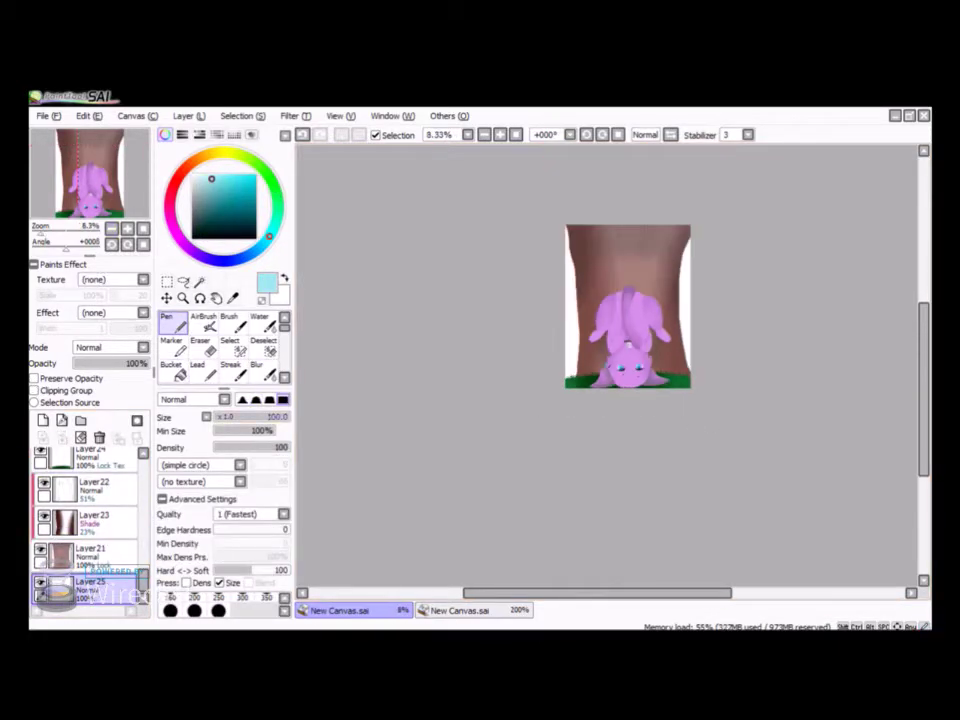
scroll(518, 285, "up", 1)
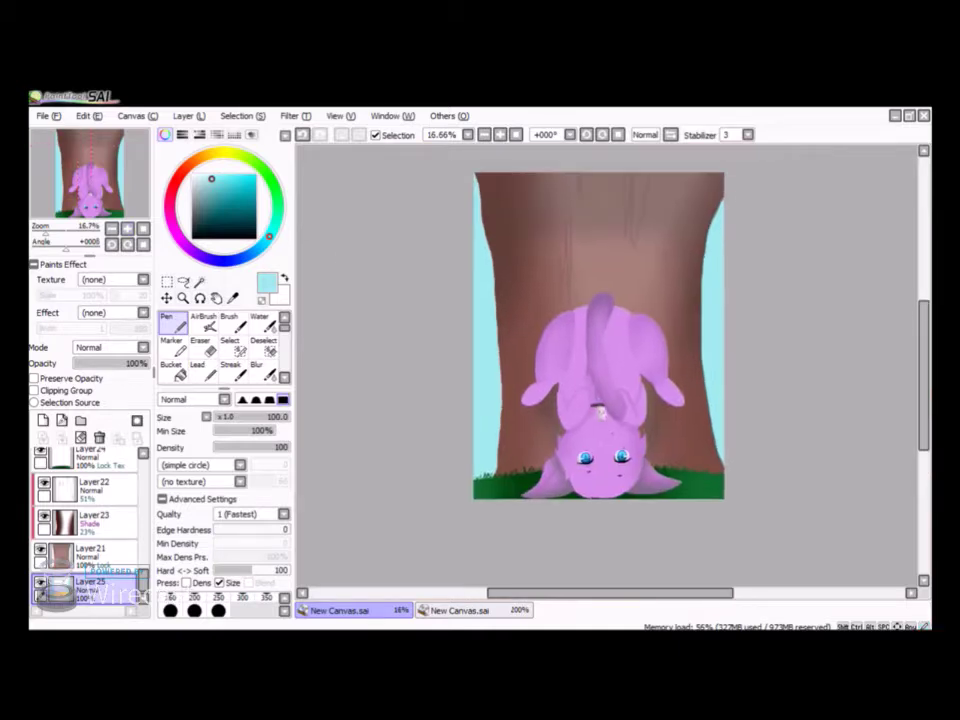
Step: Vary the sky with further light blue shades using the size 100 Pen, blending them with Blur
key("r")
key("n")
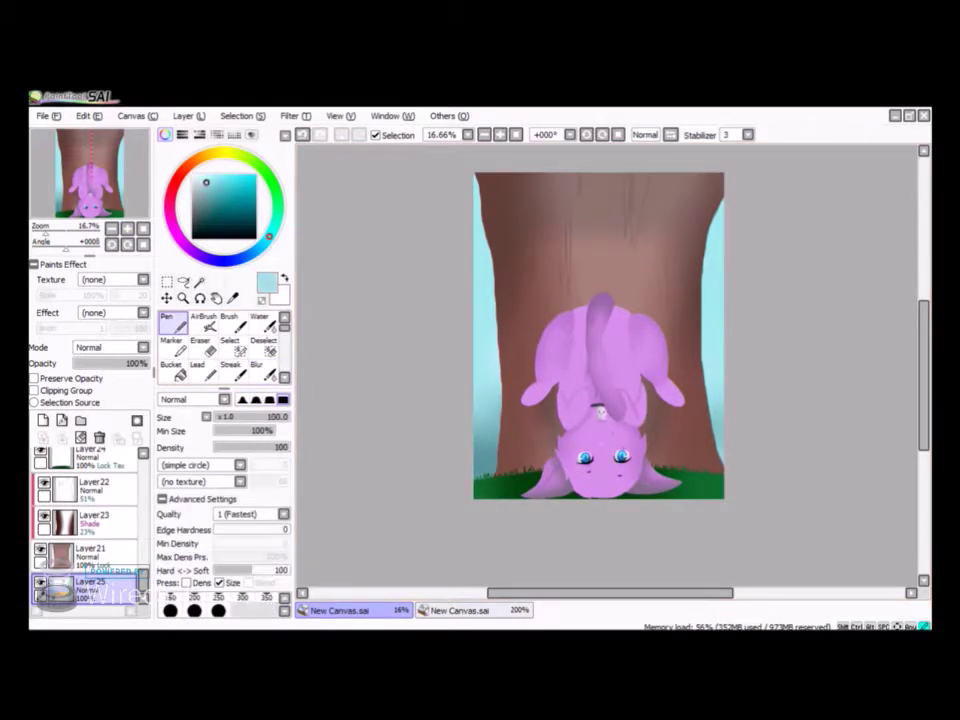
key("r")
key("n")
key("r")
key("n")
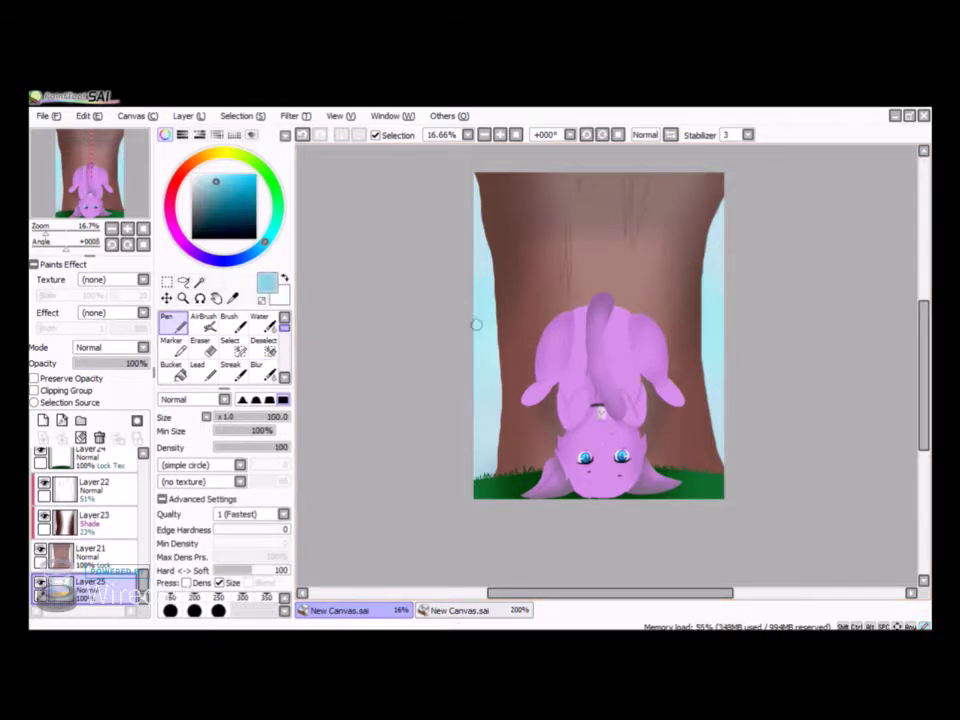
key("r")
Step: Paint white and light grey clouds on new Layer26 with the size 100 Pen and soften them with Blur at size 78
key("n")
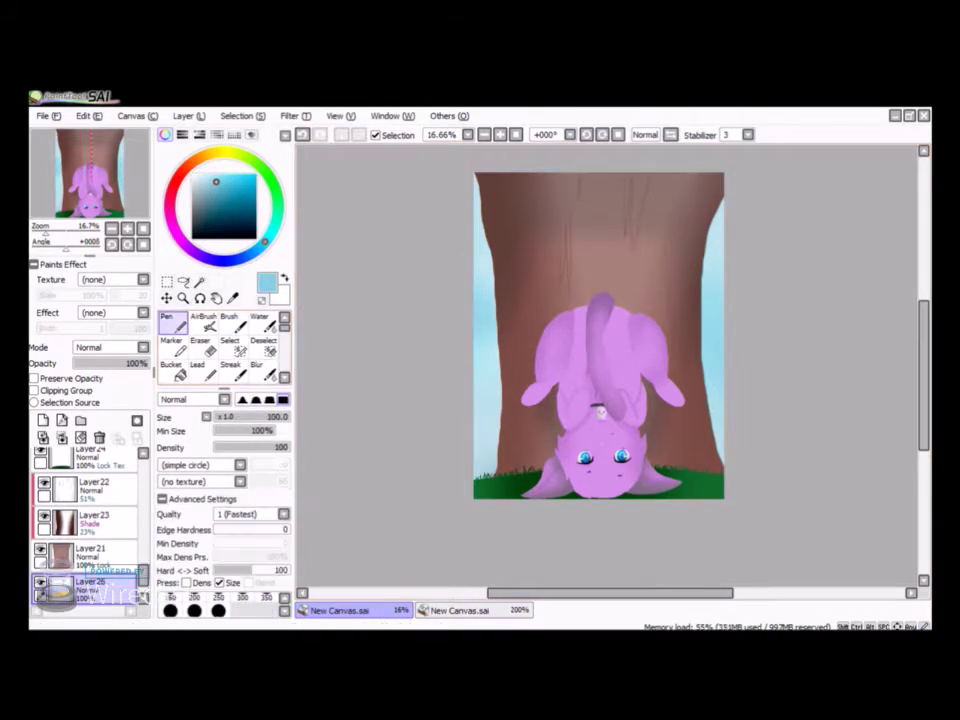
key("x")
left_click_drag(484, 262, 489, 302)
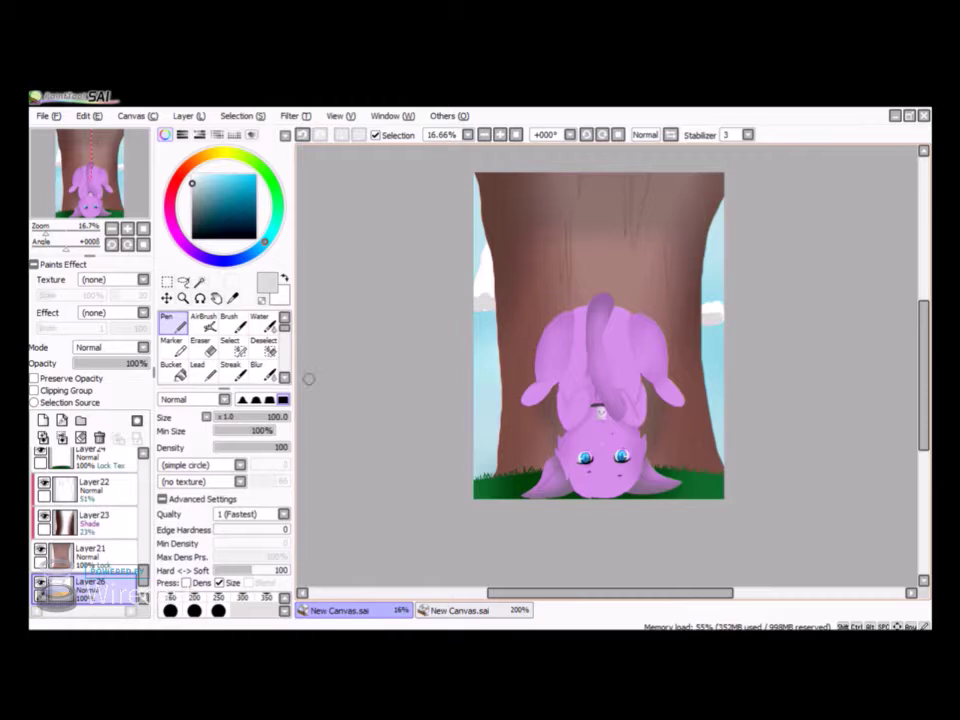
key("b")
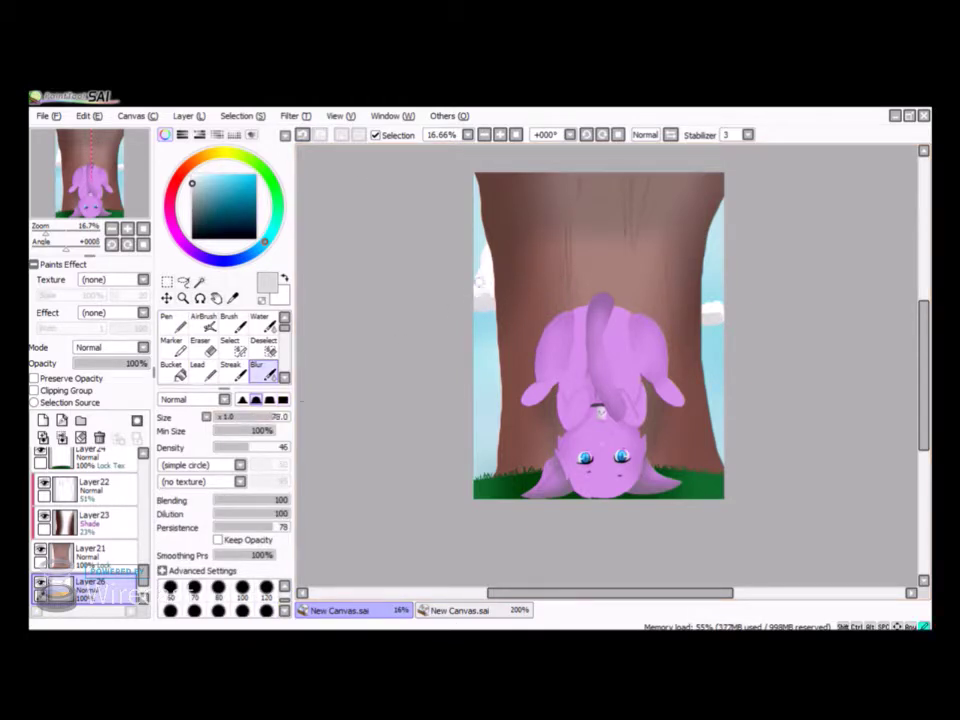
scroll(88, 520, "down", 1)
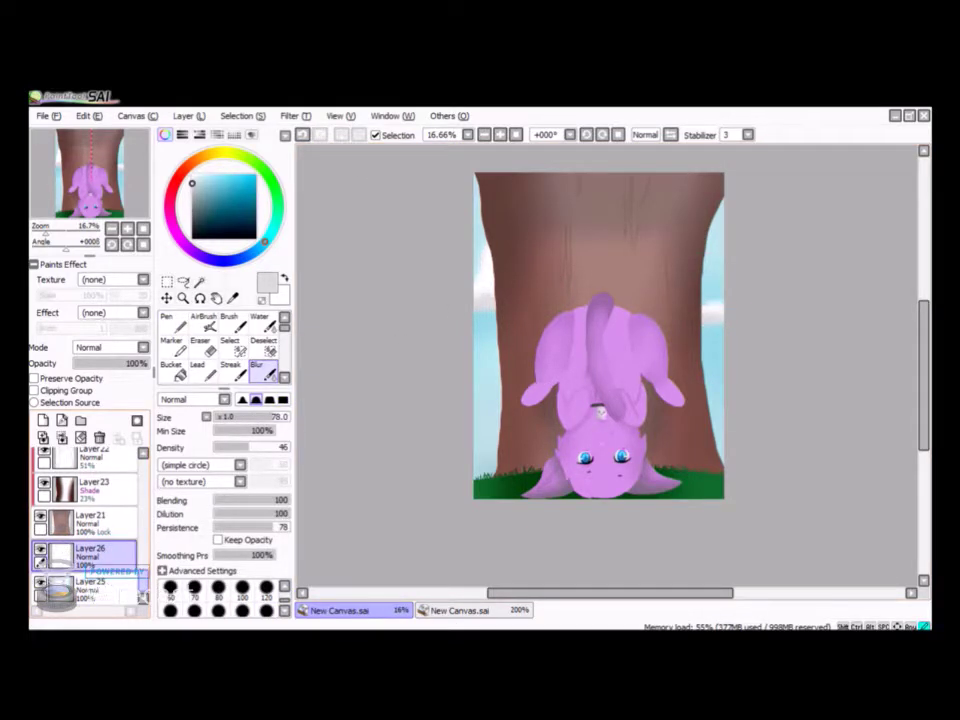
Step: Add a layer just below the sketch layer and draw dark green grass blades over the character's ears with the size 4 Pen
scroll(88, 520, "down", 5)
left_click(61, 420)
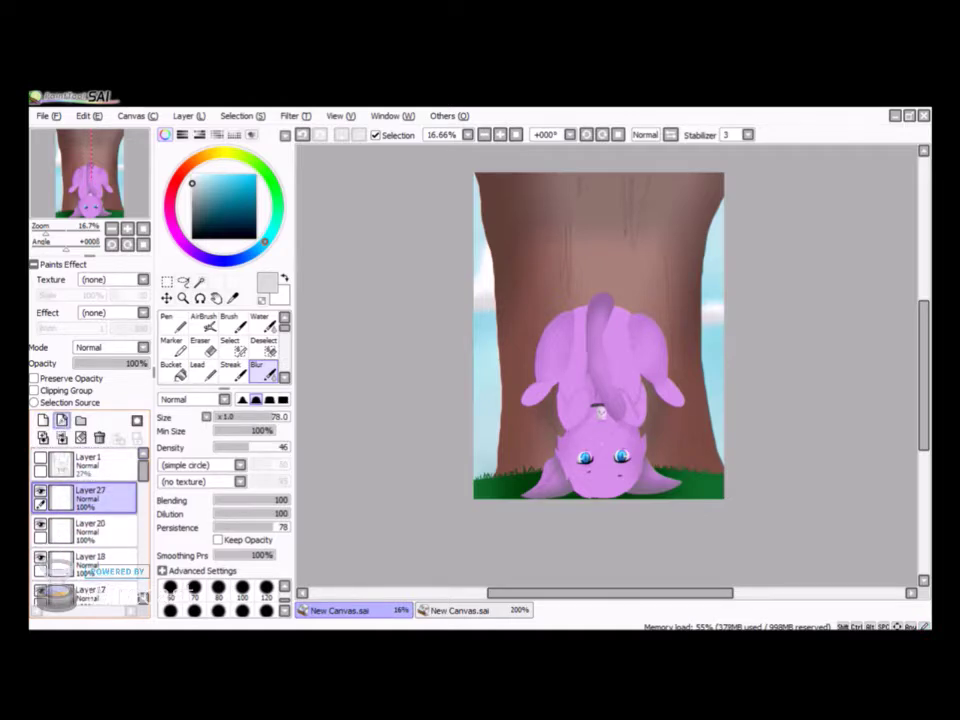
scroll(600, 460, "up", 3)
key("n")
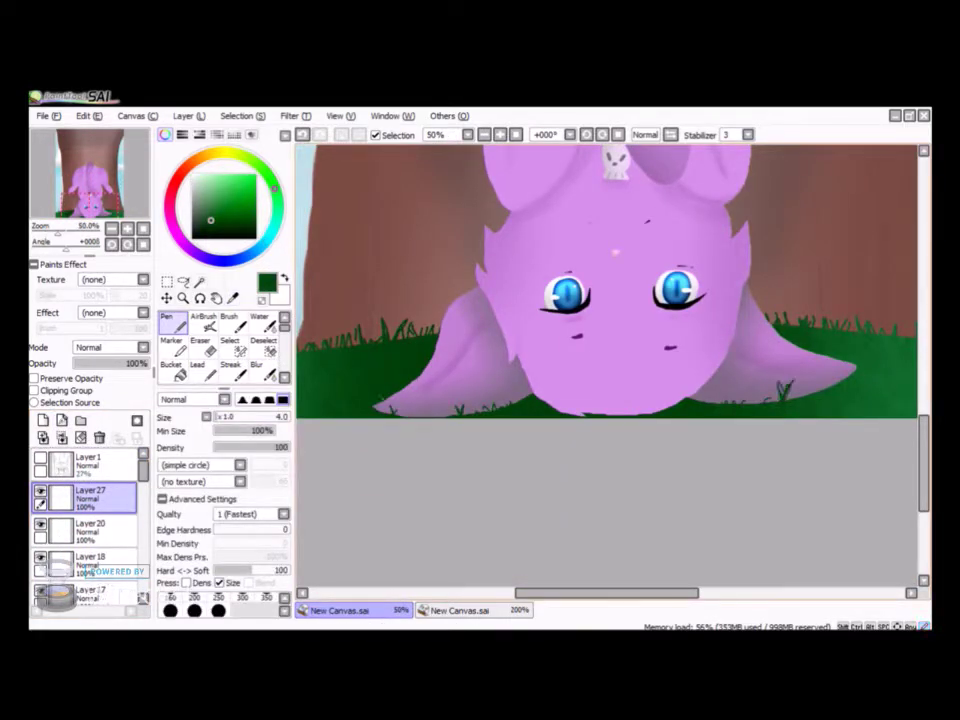
scroll(606, 280, "down", 3)
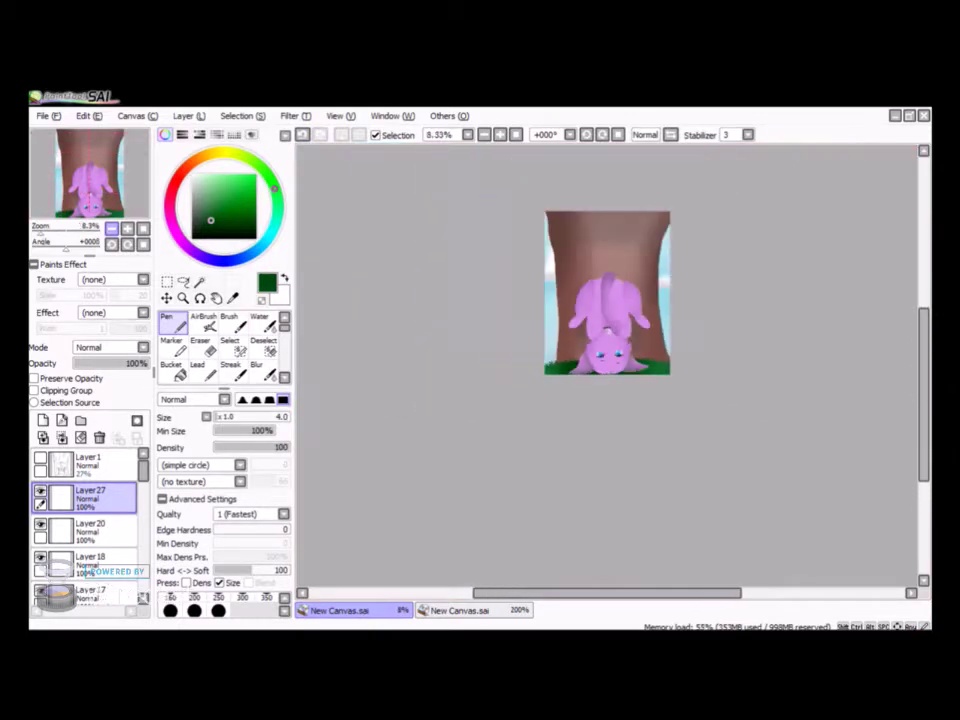
scroll(607, 263, "down", 1)
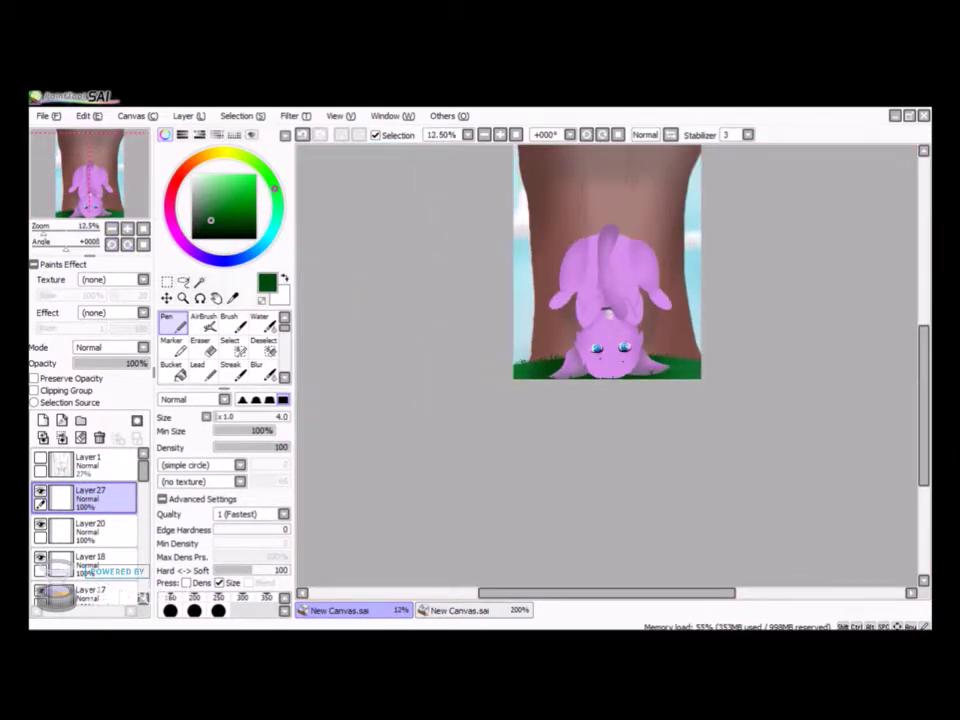
Step: Add a layer above the grass blades and paint bright yellow over the sky and trunk edges on both sides
left_click(222, 153)
left_click(256, 175)
left_click(43, 420)
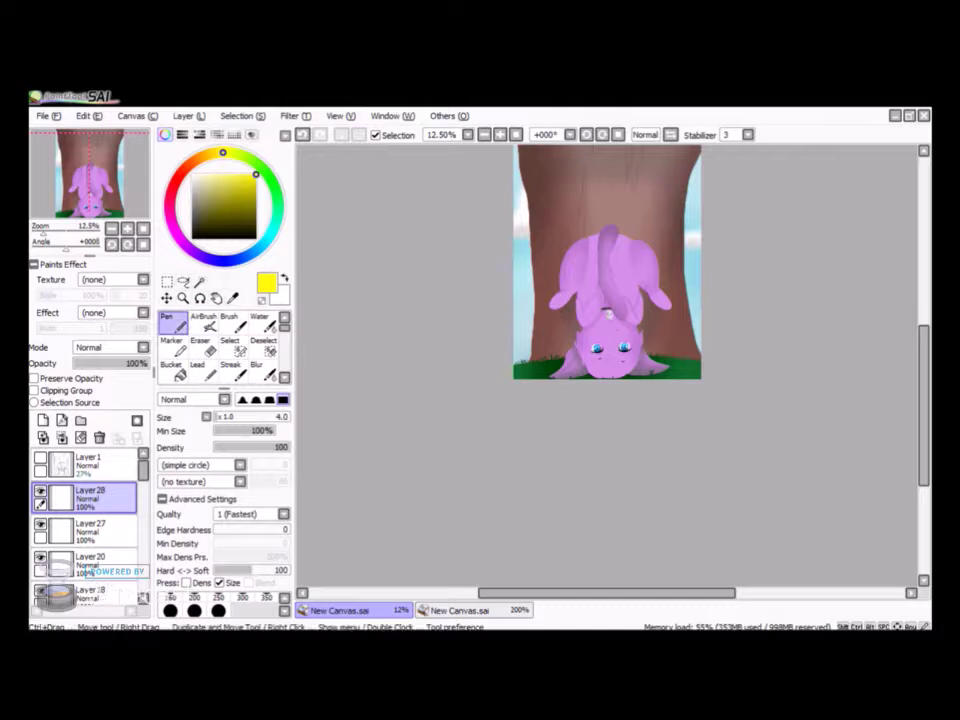
scroll(429, 184, "down", 1)
left_click_drag(567, 255, 567, 360)
left_click_drag(648, 255, 669, 266)
Step: Soften the yellow bands with Blur at size 250 and set their layer to Luminosity at 29% opacity
left_click(257, 368)
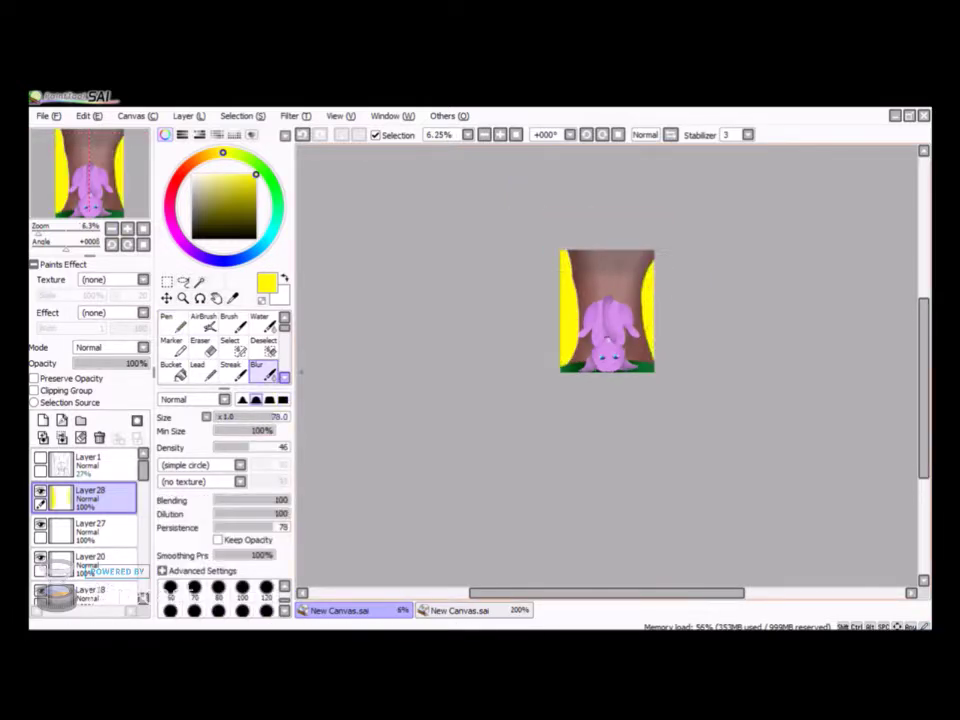
left_click(218, 610)
left_click_drag(567, 255, 567, 360)
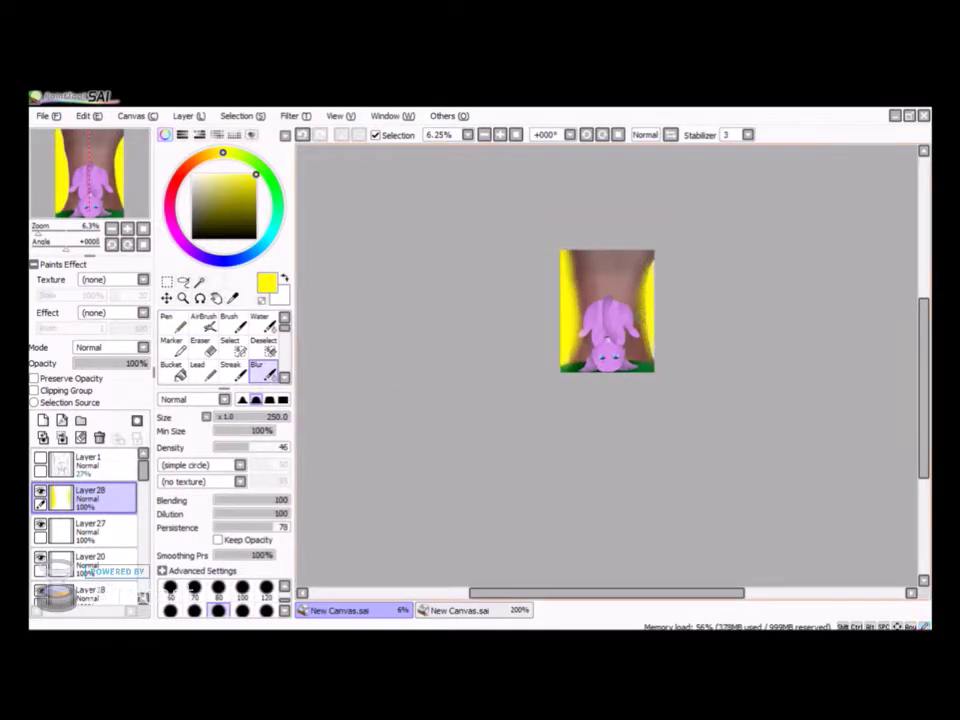
scroll(110, 347, "down", 4)
left_click_drag(145, 363, 97, 363)
scroll(620, 306, "up", 3)
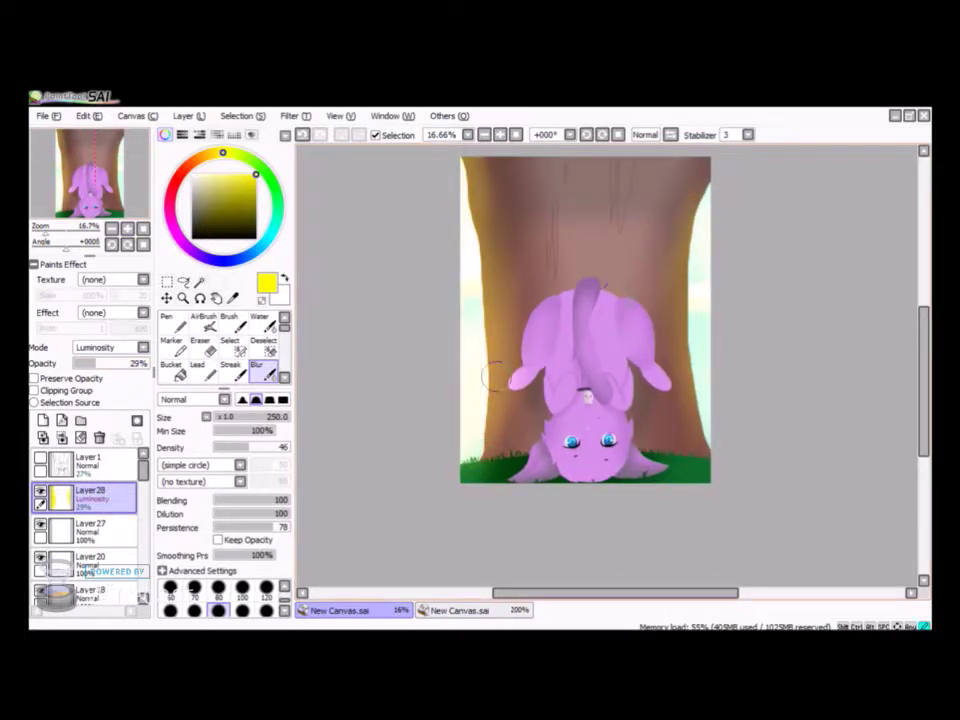
Step: Add a layer above the yellow light and cover the trunk and character with purple using the size 500 Pen
left_click(43, 420)
left_click(172, 322)
left_click(280, 212)
left_click(226, 199)
mouse_move(520, 165)
left_mouse_down()
mouse_move(535, 265)
mouse_move(600, 400)
mouse_move(560, 450)
left_mouse_up()
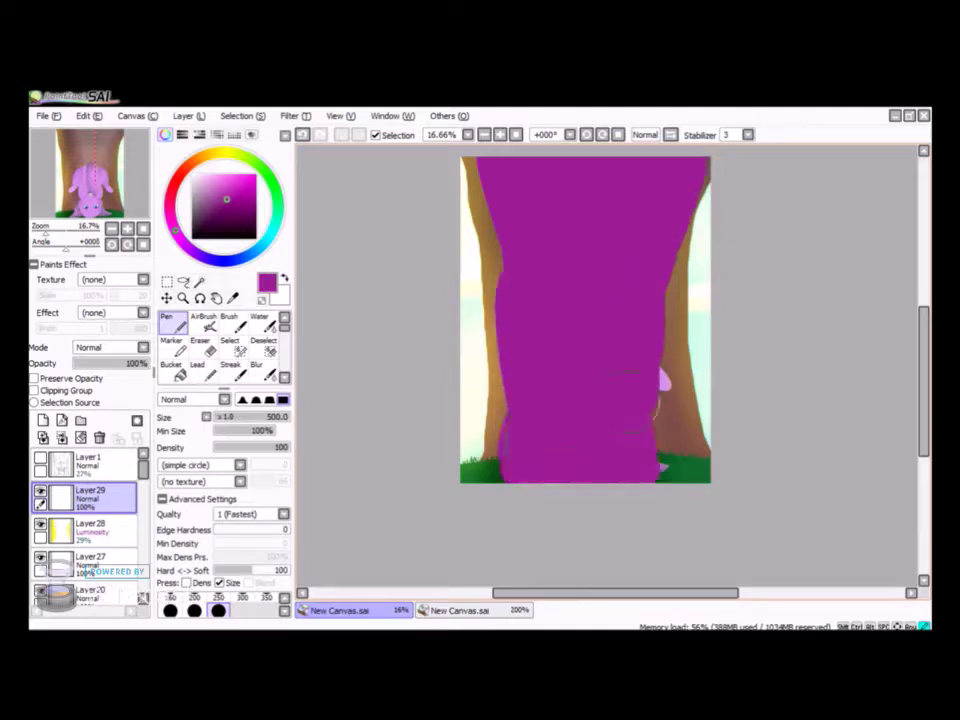
Step: Soften the purple area's edges with Blur at size 250 and set its layer to Shade at 43% opacity
left_click(258, 368)
mouse_move(501, 494)
left_mouse_down()
mouse_move(478, 200)
mouse_move(690, 175)
left_mouse_up()
left_click(200, 345)
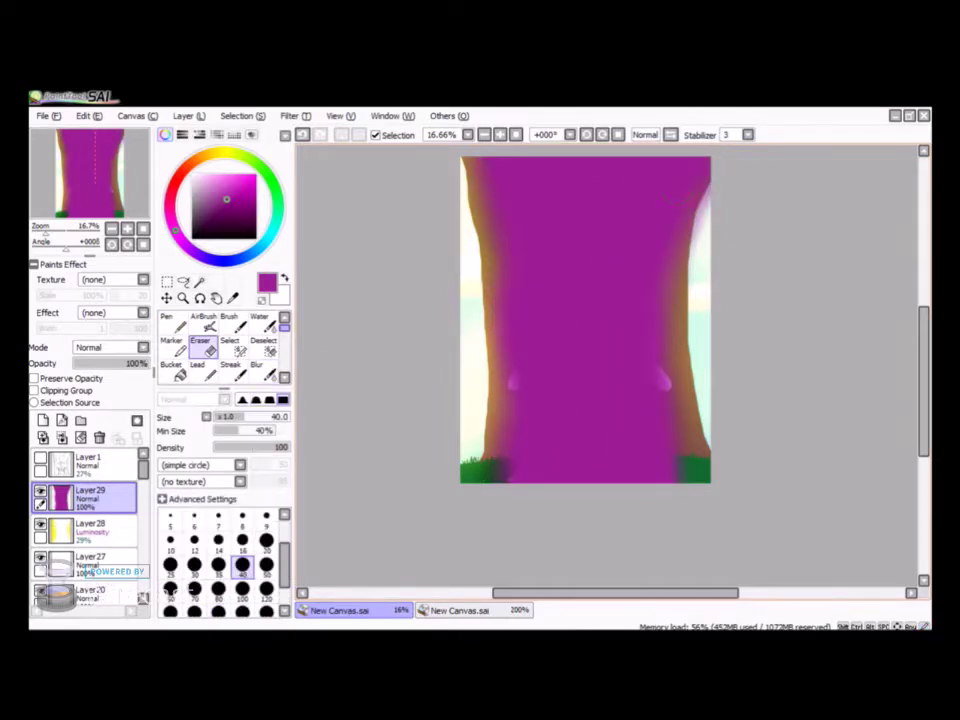
left_click(258, 368)
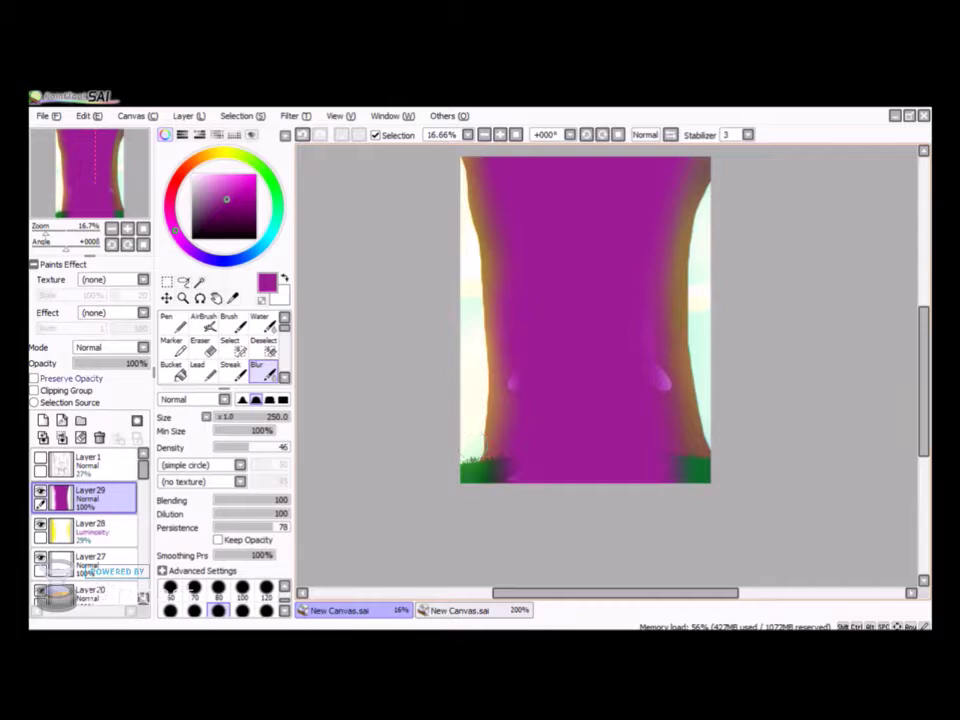
scroll(110, 347, "down", 3)
scroll(110, 347, "up", 1)
scroll(110, 347, "down", 2)
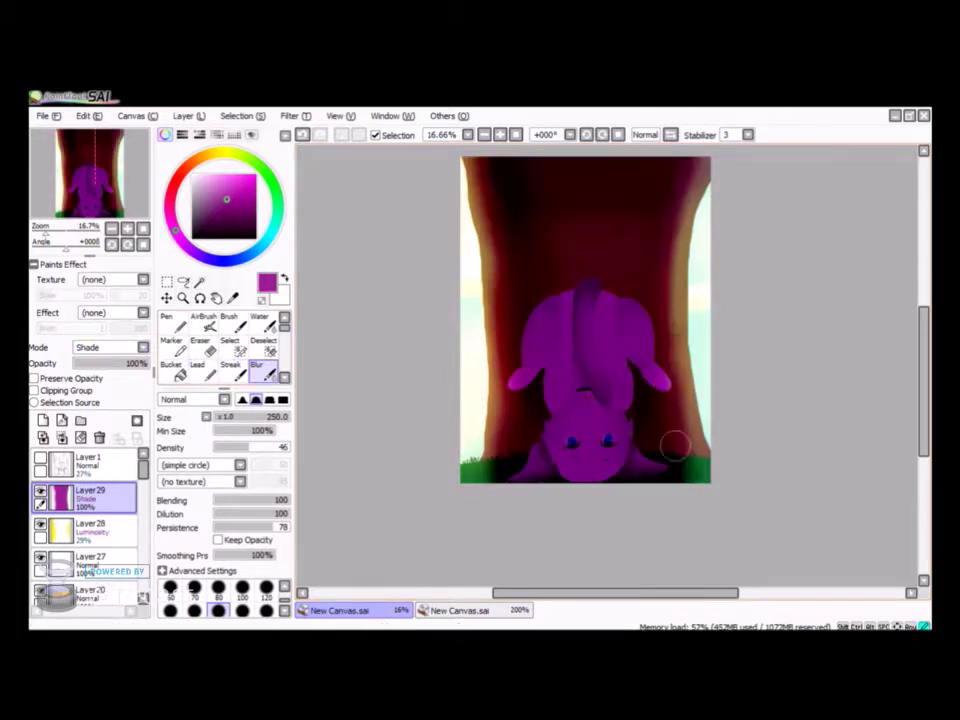
left_click_drag(148, 363, 106, 363)
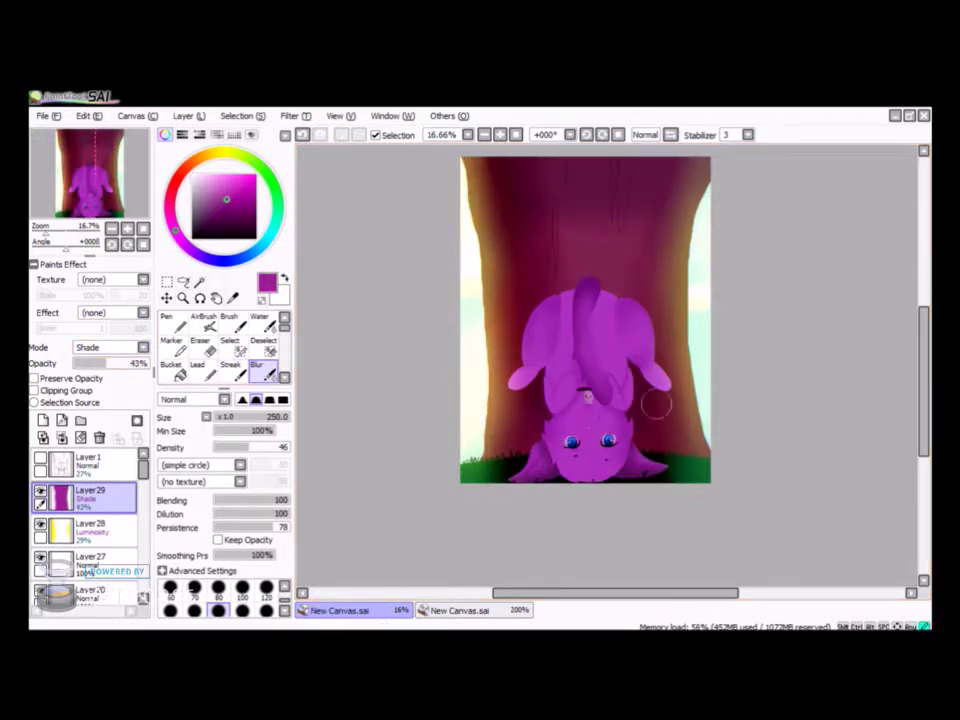
Step: Try erasing small light patches from the purple shade over the character and trunk with the size 100 Eraser
key("e")
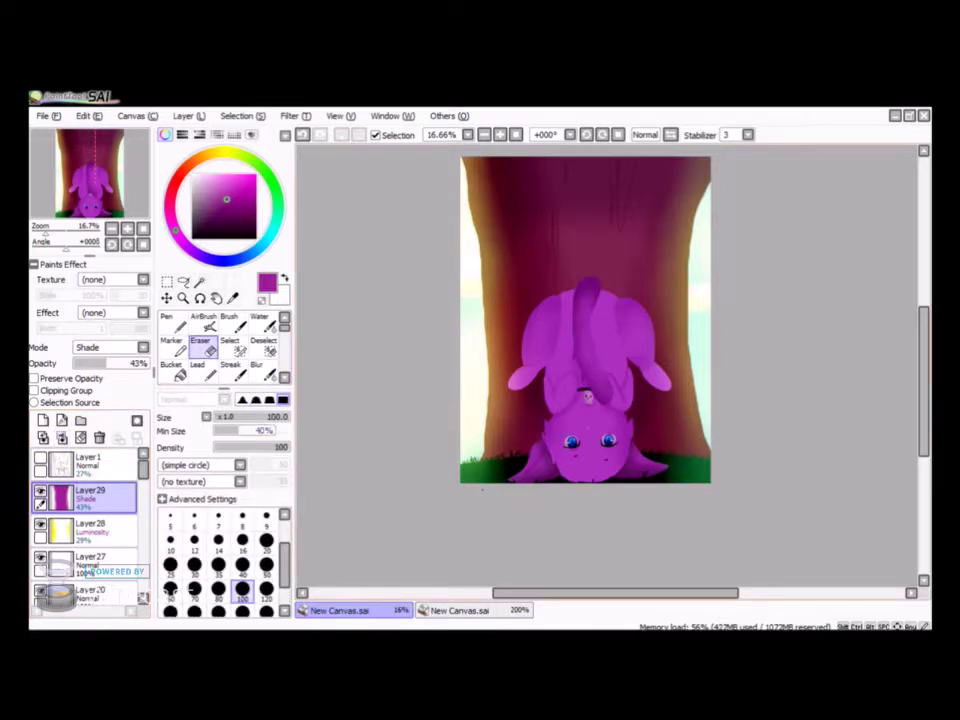
key("e")
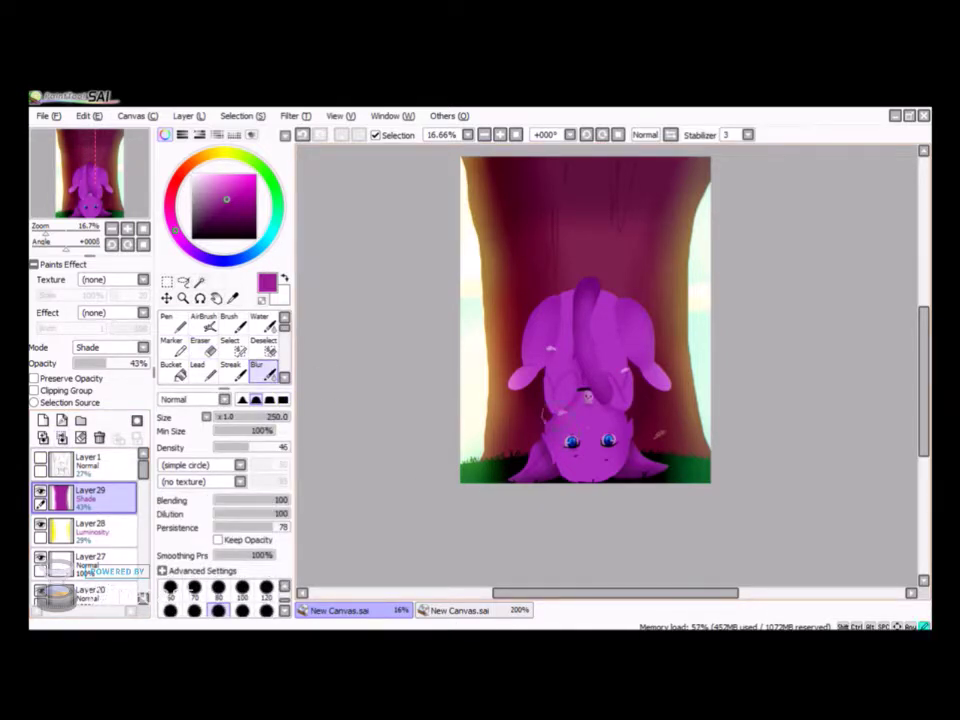
Step: Add a layer above the purple shade and try a yellow-green light ray from the trunk's top to the character, undoing it
left_click(43, 420)
left_click(231, 152)
scroll(585, 320, "down", 1)
scroll(585, 320, "up", 2)
key("n")
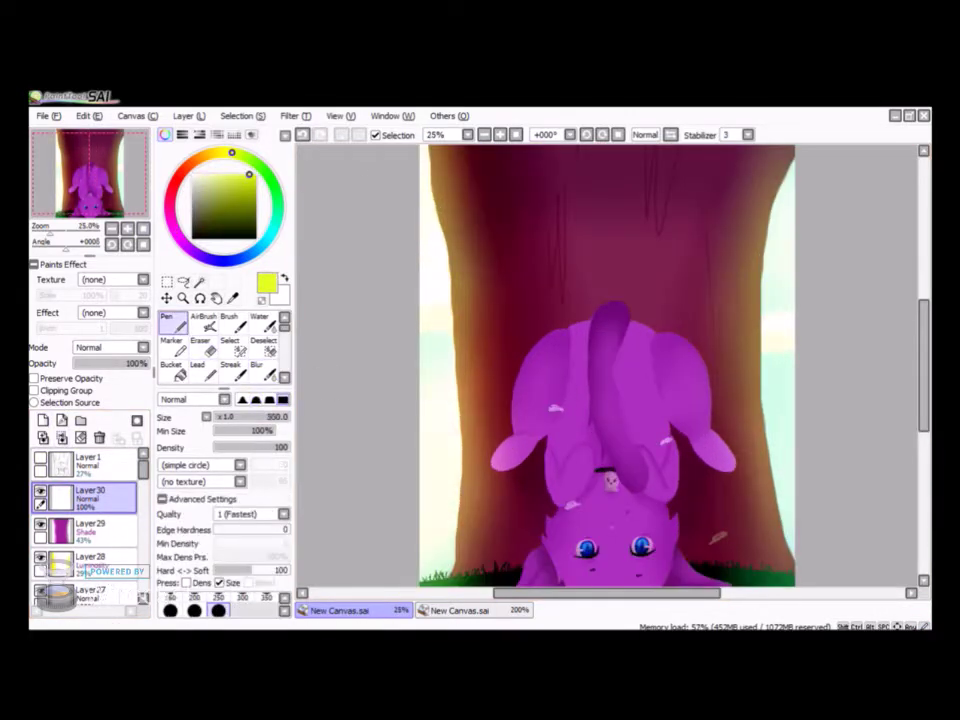
scroll(607, 365, "down", 1)
key("b")
key("n")
left_click_drag(562, 186, 577, 420)
key("b")
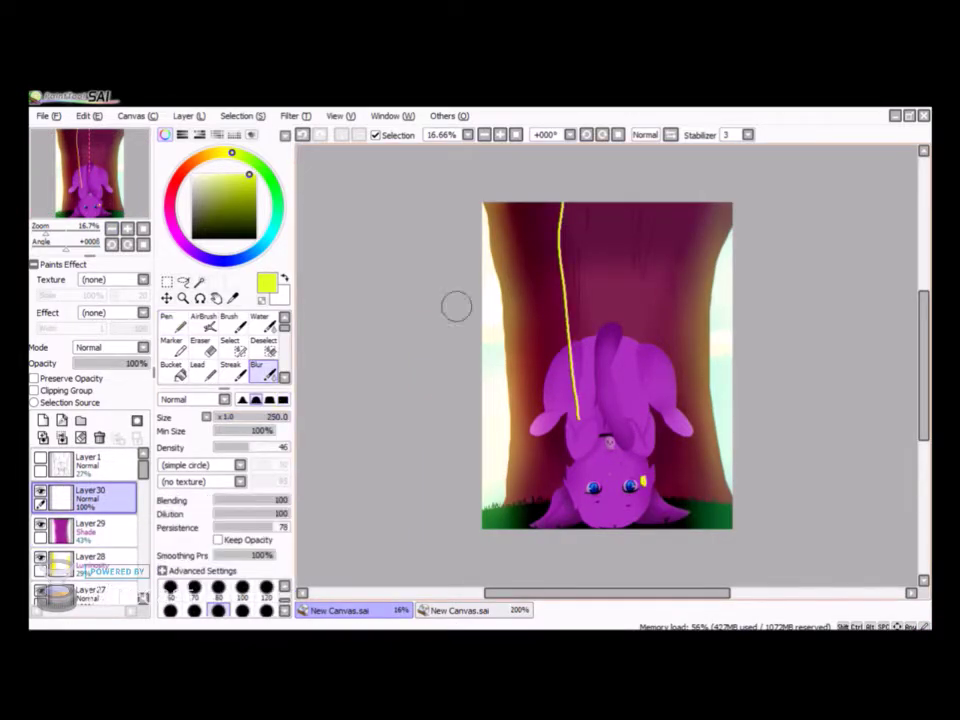
key("ctrl+z")
Step: Dab yellow-green highlights on the character's thigh, blur them at size 250 and set their layer to Luminosity
key("n")
key("b")
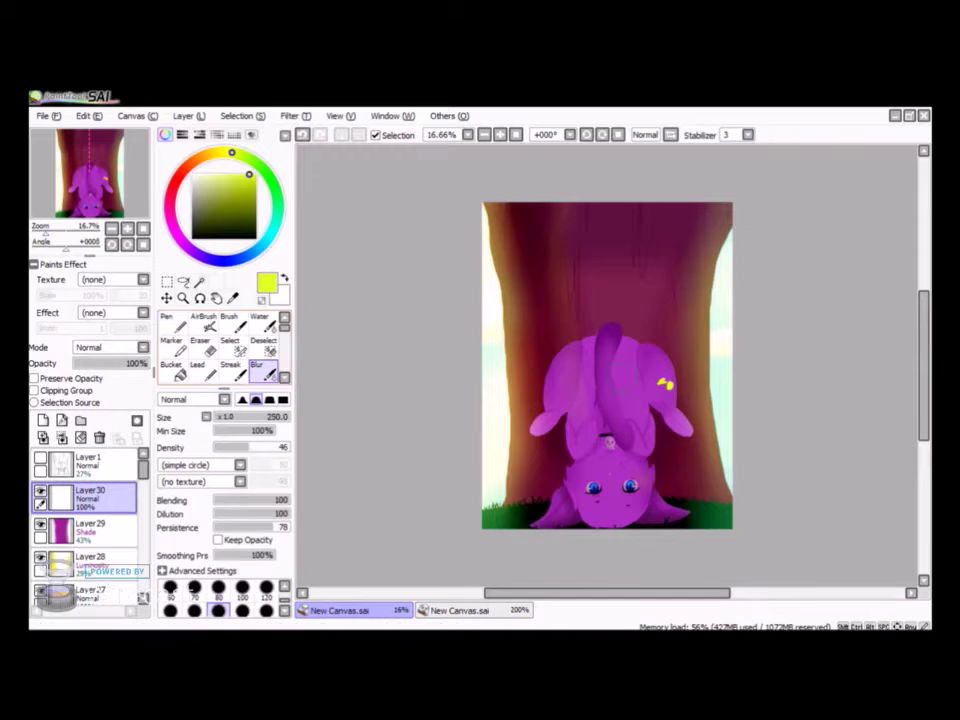
Step: Erase small parts of the purple shade on Layer29 with the size 12 Eraser and soften them with Blur at size 250
left_click(90, 526)
key("e")
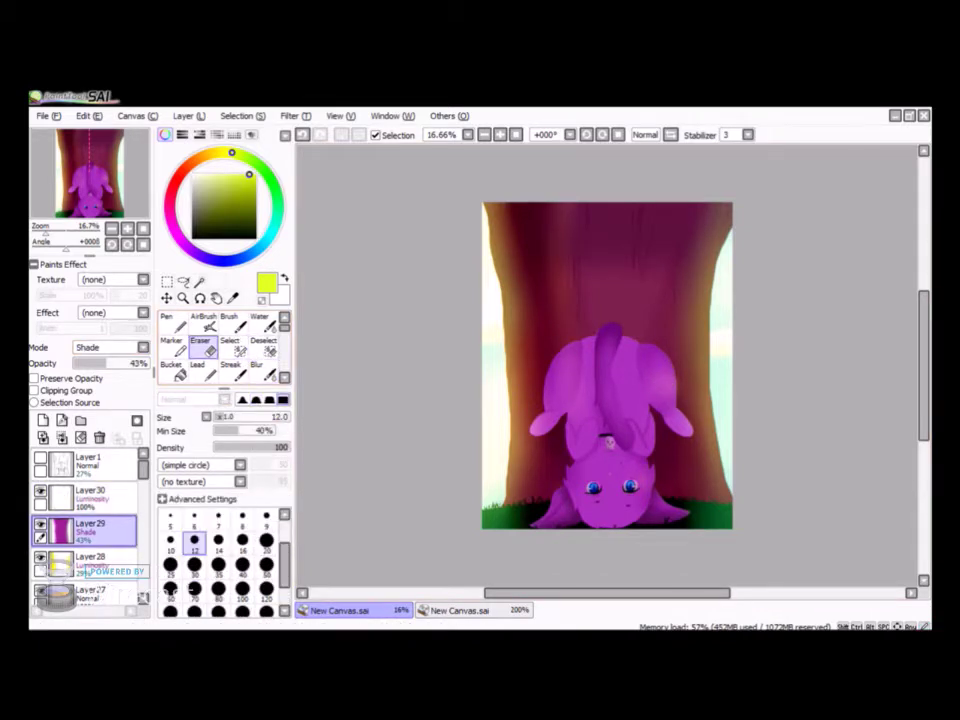
key("b")
key("e")
key("b")
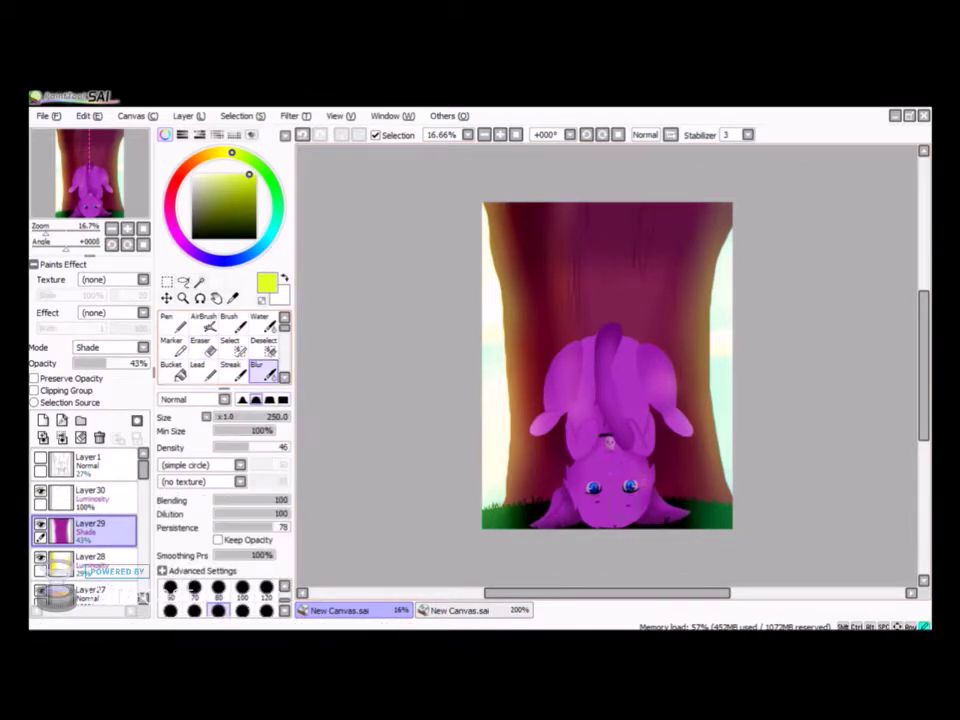
Step: Preserve the opacity of Layer30 and recolour its highlights yellow with the size 500 Pen
left_click(90, 492)
key("n")
left_click(174, 168)
left_click(224, 153)
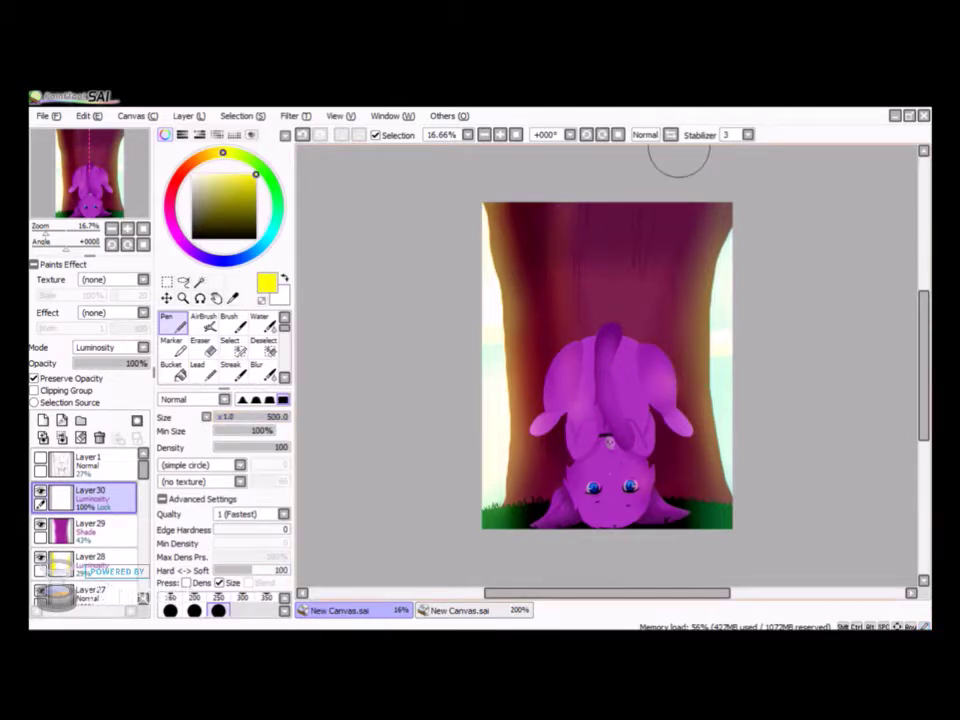
Step: Unlock Layer30's opacity, paint yellow light spots on the thigh and beside the eye with the size 50 Pen, and blur them
scroll(679, 155, "up", 2)
left_click(34, 378)
key("b")
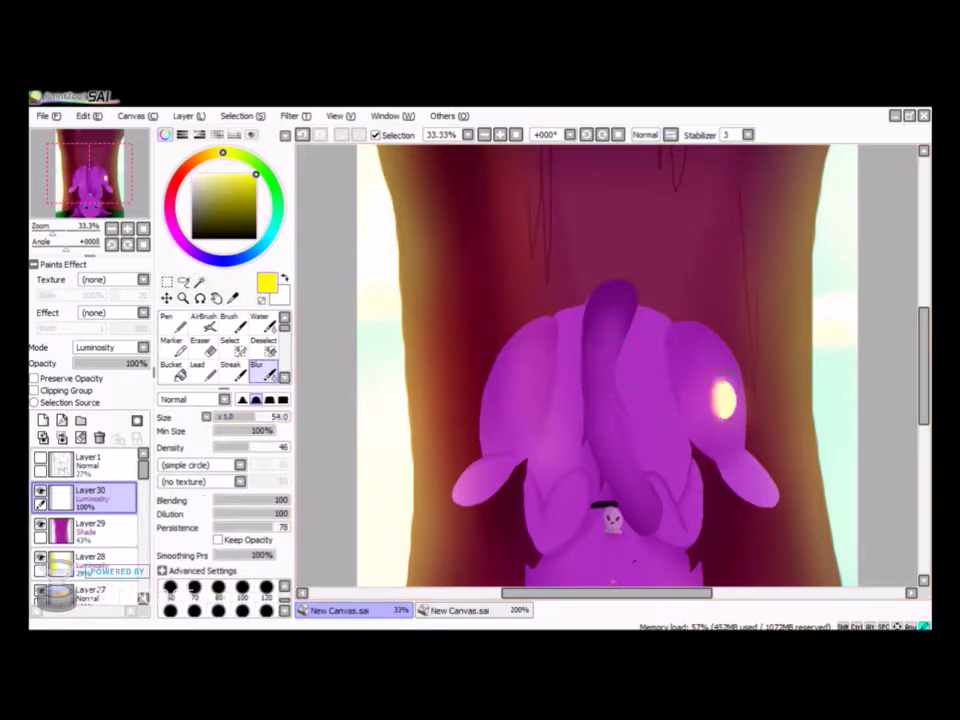
key("n")
scroll(607, 365, "down", 3)
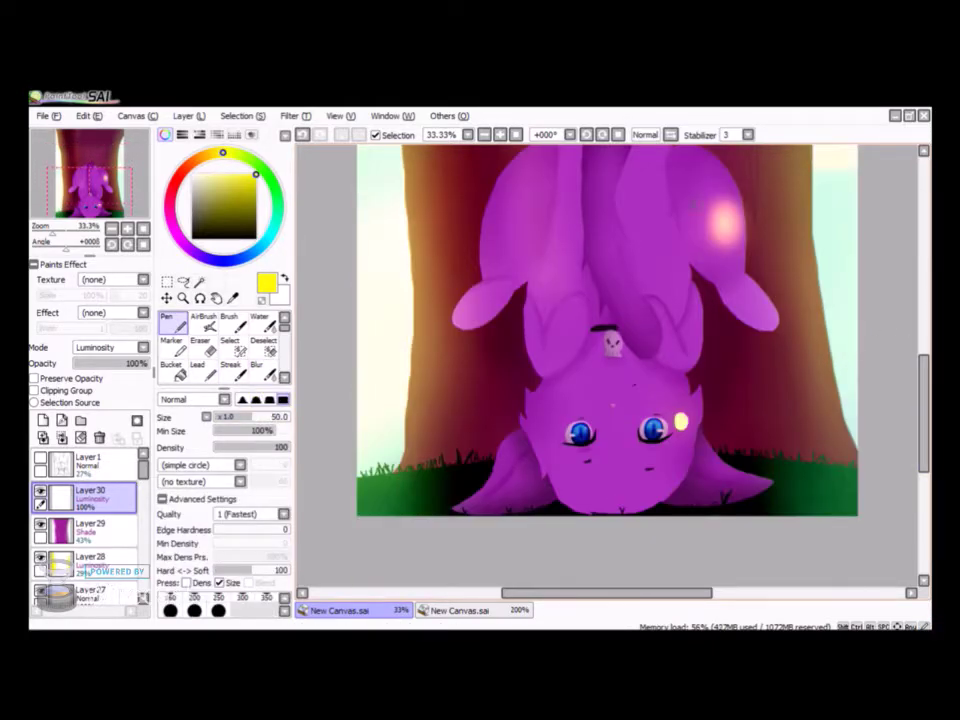
key("b")
scroll(356, 264, "down", 2)
Step: Paint a yellow light ray from the trunk's top to the character's arm with the size 50 Pen and blur it at size 300
key("n")
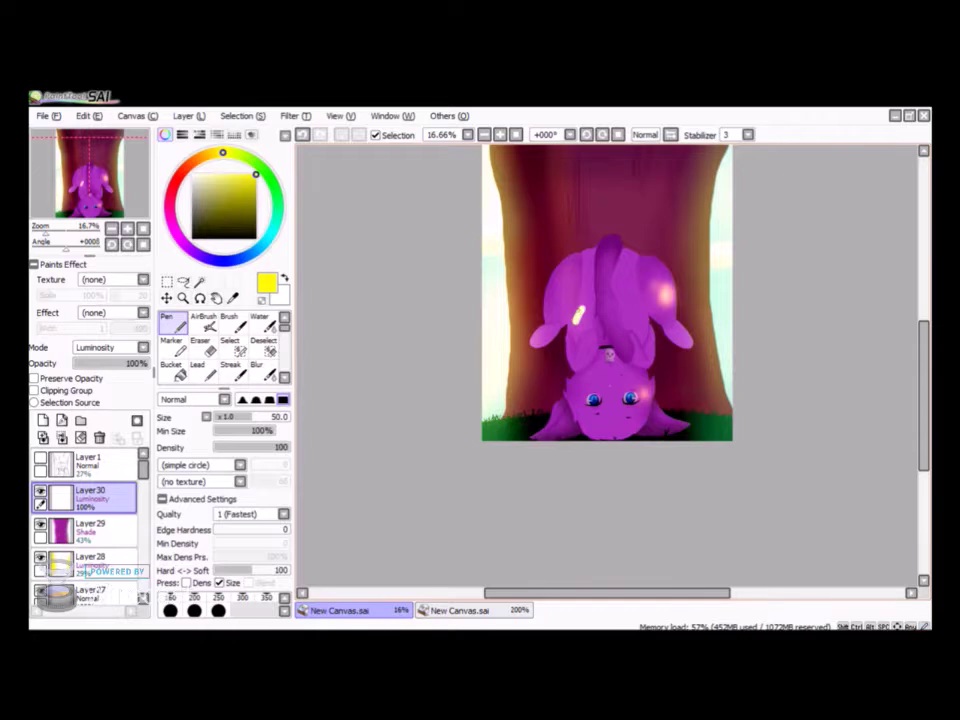
scroll(356, 264, "down", 1)
left_click_drag(585, 330, 562, 151)
key("b")
key("ctrl+z")
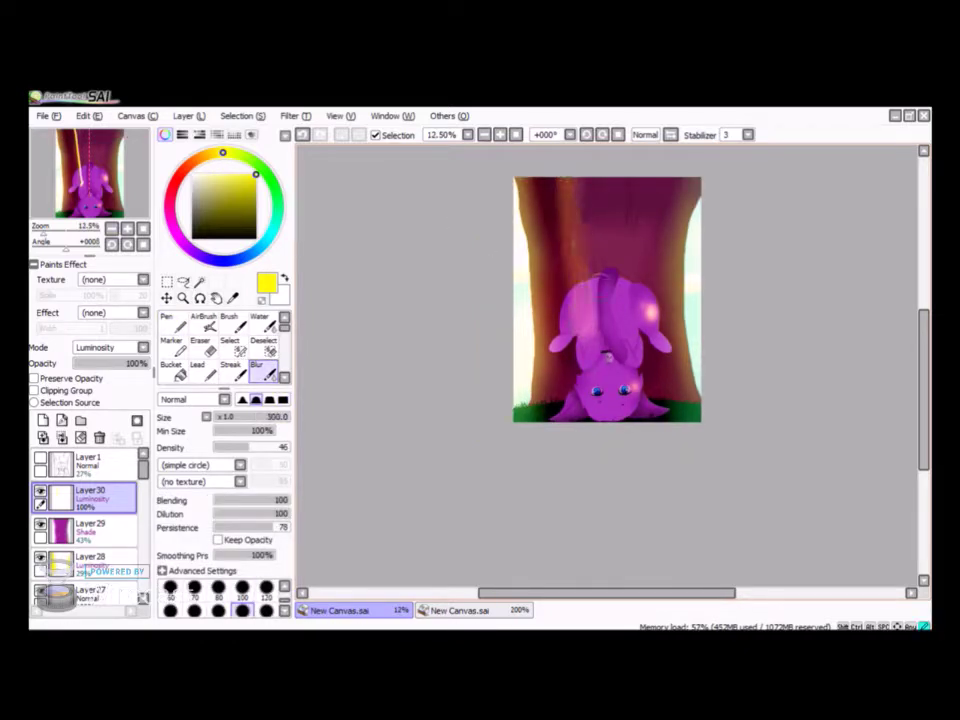
Step: Paint a second yellow light ray from the trunk's top down to the character's head and blend it with Blur
key("n")
left_click_drag(643, 365, 625, 180)
key("e")
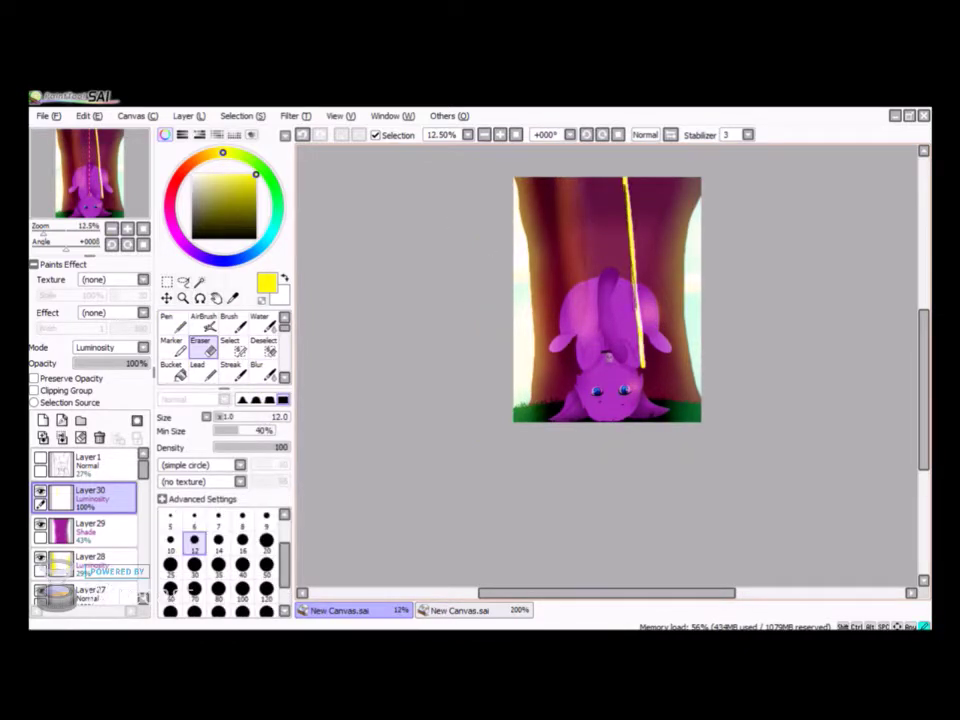
key("ctrl+z")
key("b")
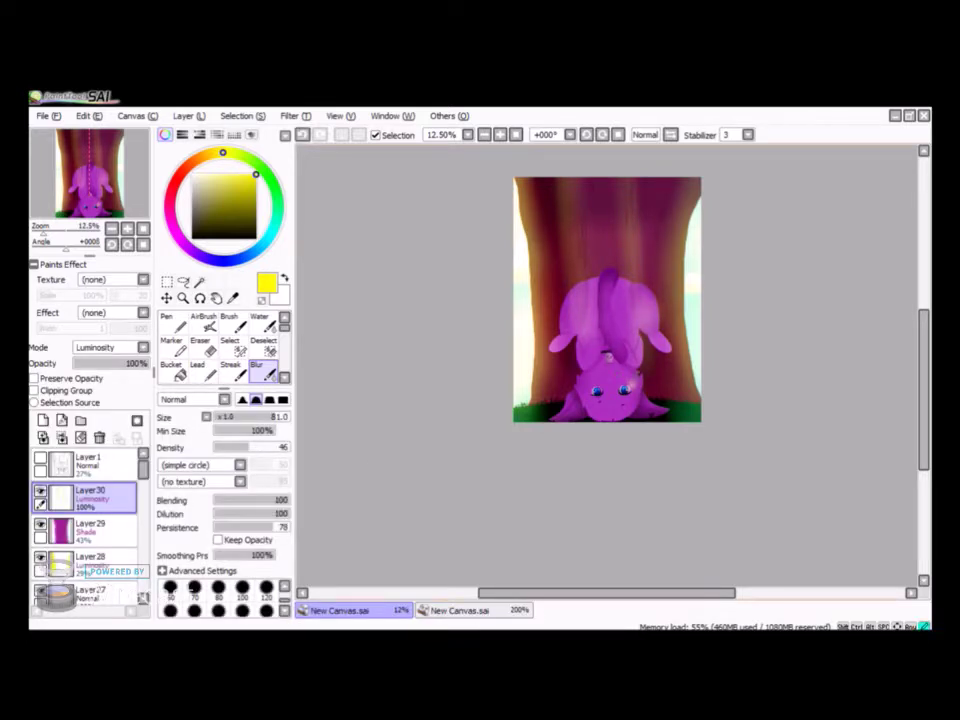
scroll(607, 300, "up", 2)
scroll(607, 300, "down", 1)
Step: Add a Luminosity layer and dot tiny yellow light specks over the trunk and character with the size 8 Pen, using Blur at size 81
key("n")
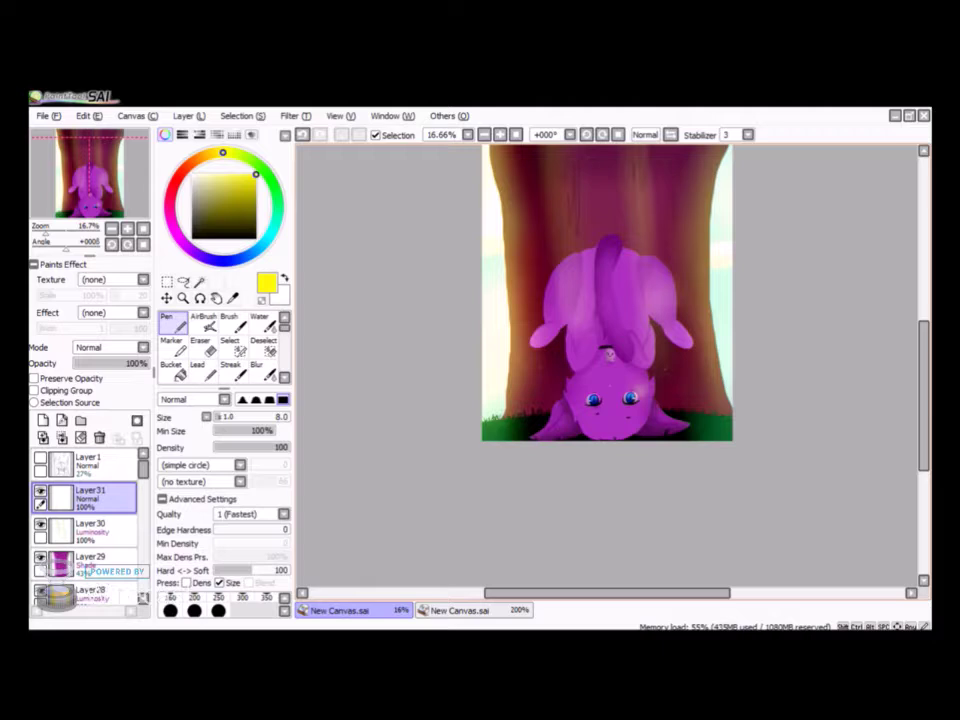
key("e")
key("r")
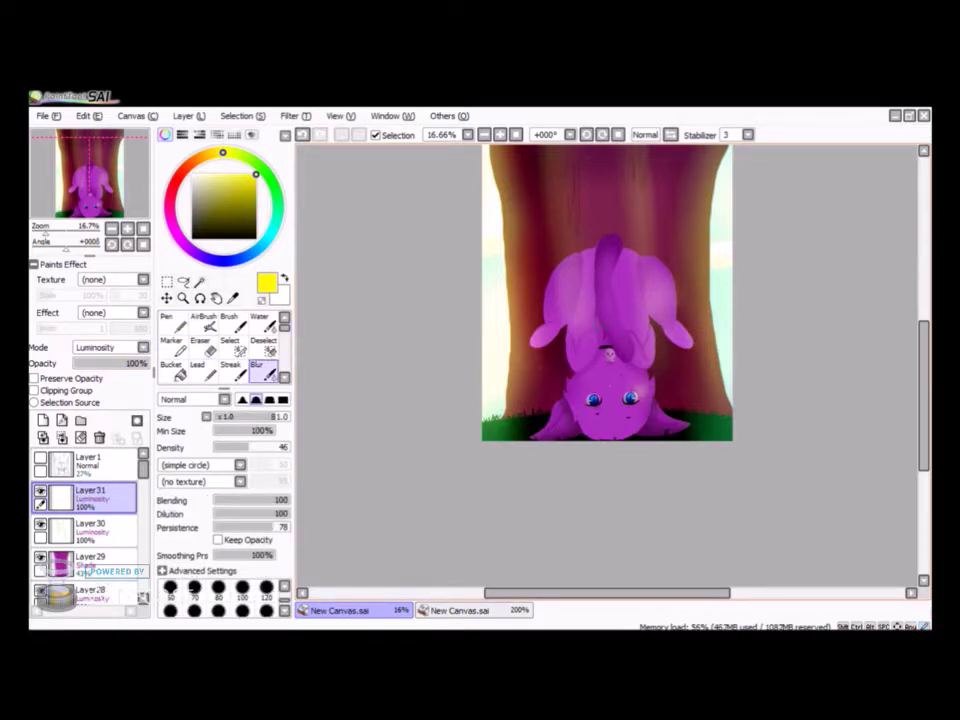
key("n")
key("r")
scroll(693, 465, "up", 1)
scroll(585, 365, "down", 1)
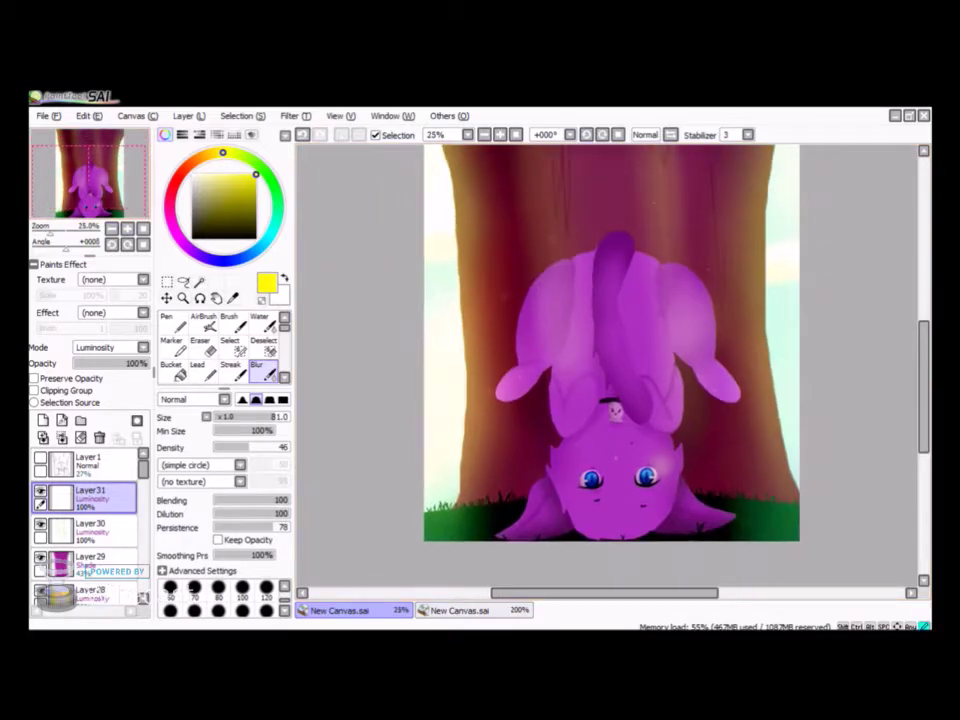
Step: Add a layer above the sketch layer, write the artist's signature beside the head with the size 7 Pen, and set its opacity to 79%
left_click(43, 420)
scroll(610, 365, "up", 2)
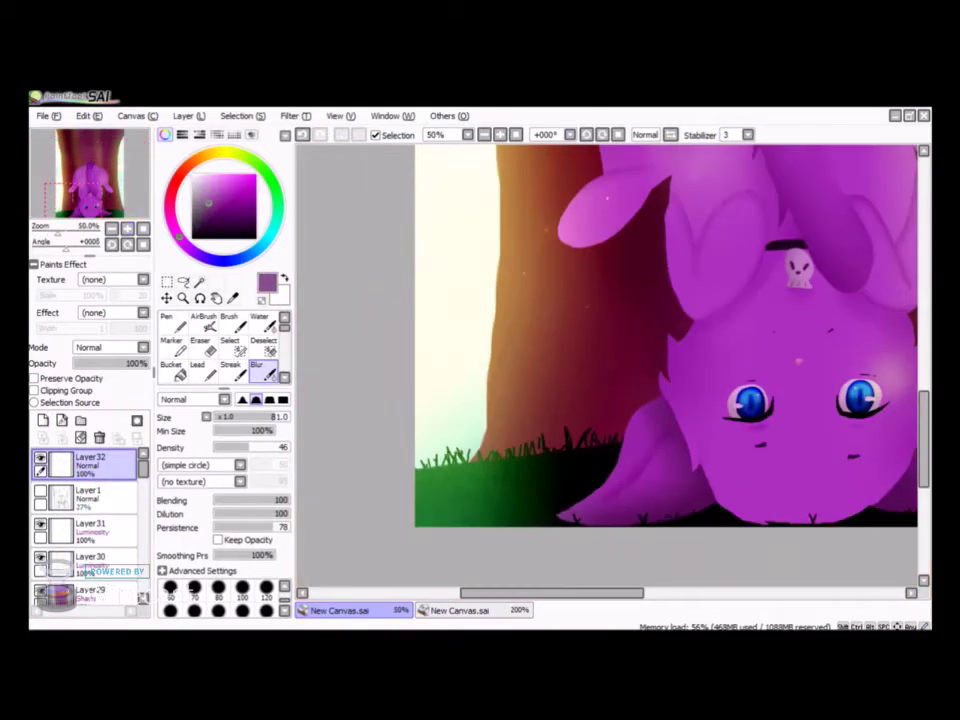
key("n")
left_click(258, 245)
left_click(210, 213)
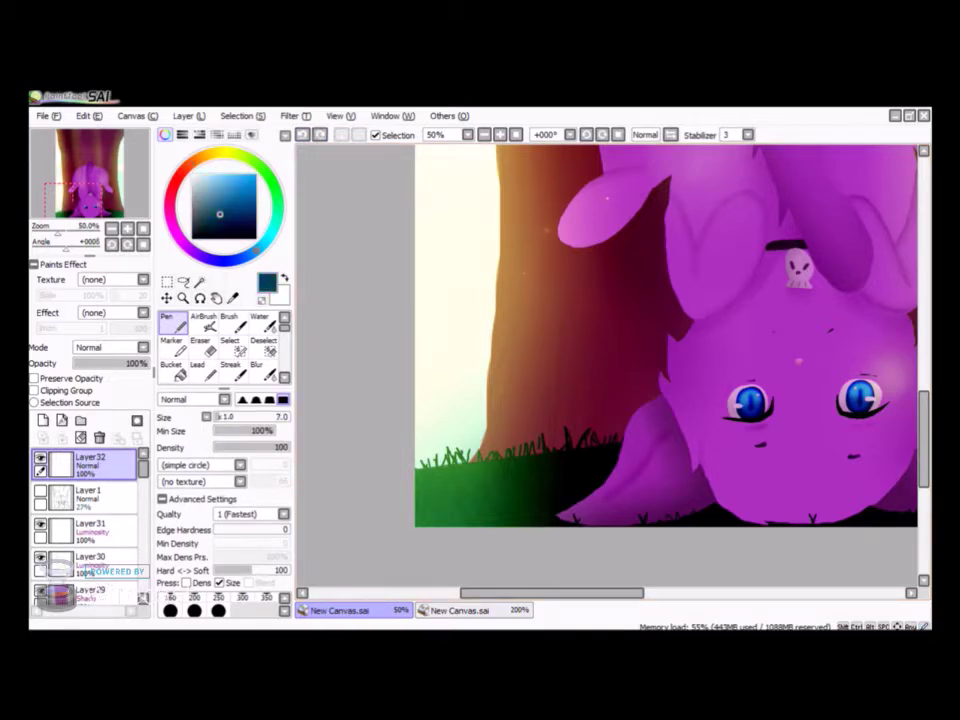
scroll(610, 365, "down", 3)
scroll(610, 365, "up", 4)
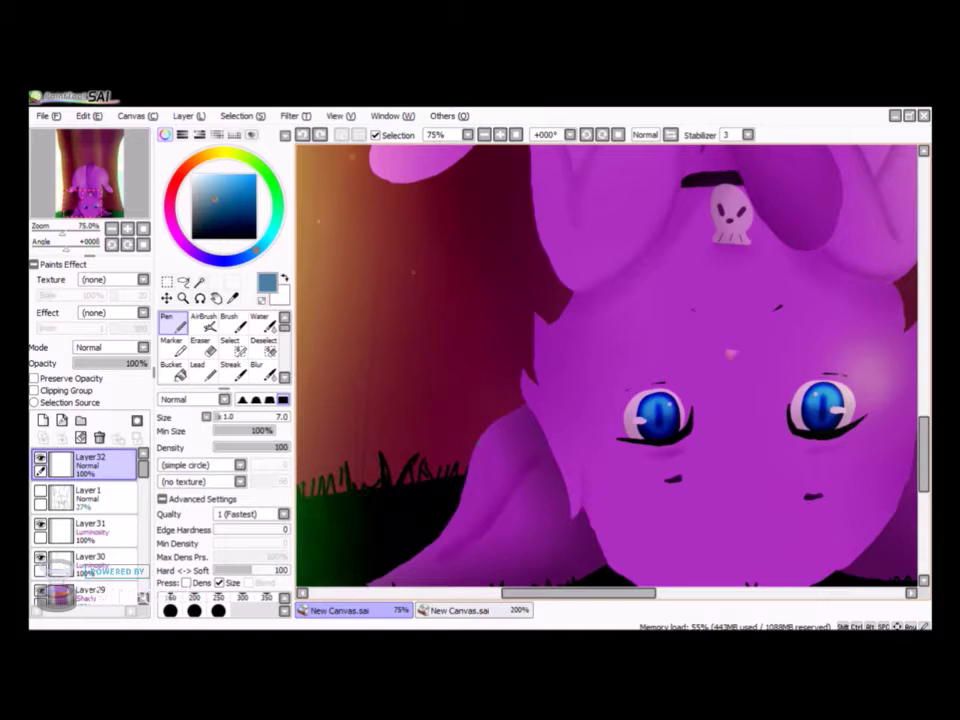
scroll(610, 365, "down", 4)
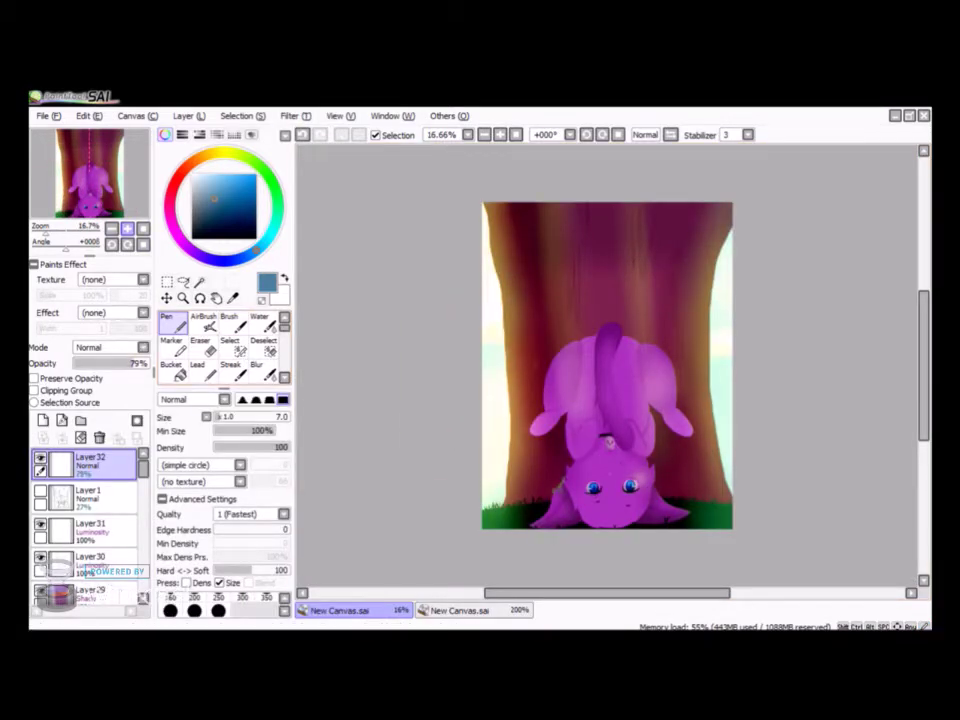
Step: Scale the signature beside the character's head and save the drawing under a name beginning with "cat request for po"
scroll(583, 551, "up", 3)
key("ctrl+t")
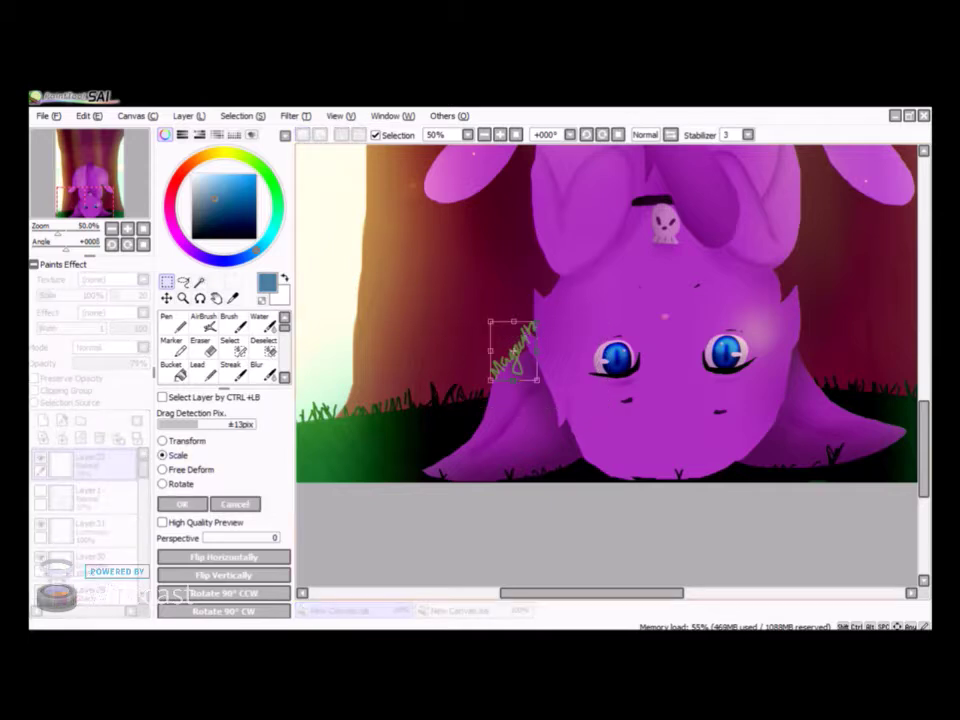
key("Return")
scroll(610, 365, "down", 4)
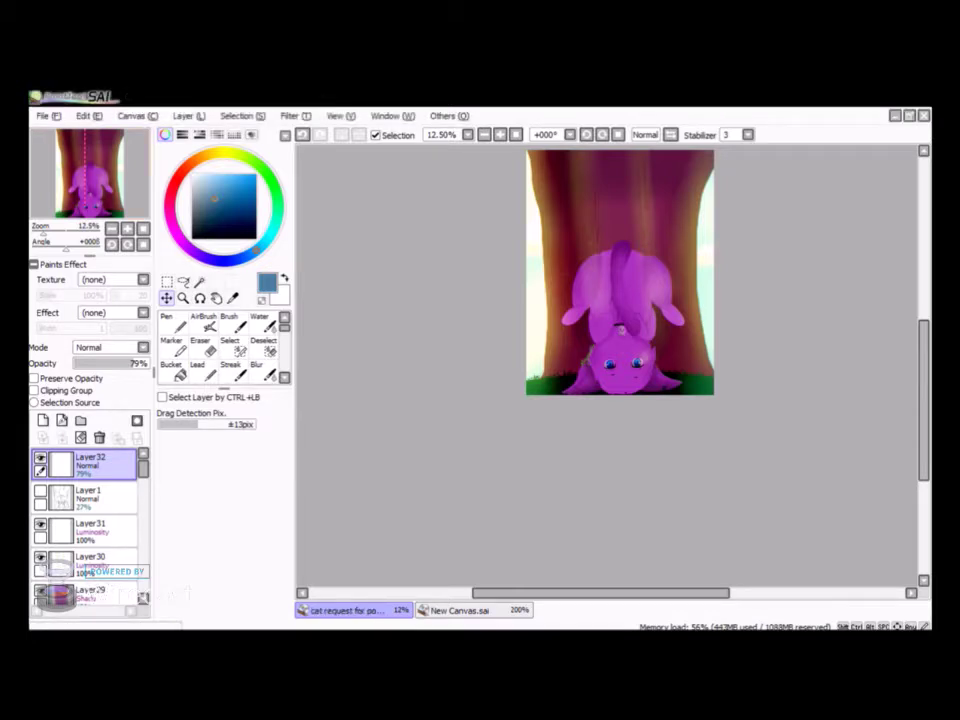
left_click(127, 228)
left_click_drag(620, 340, 603, 367)
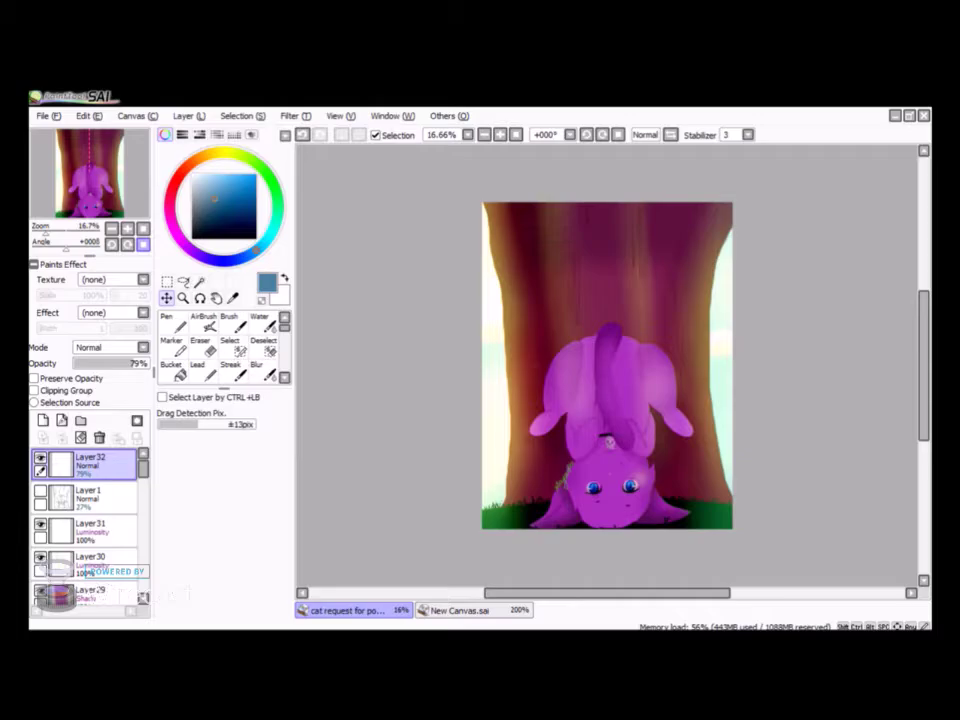